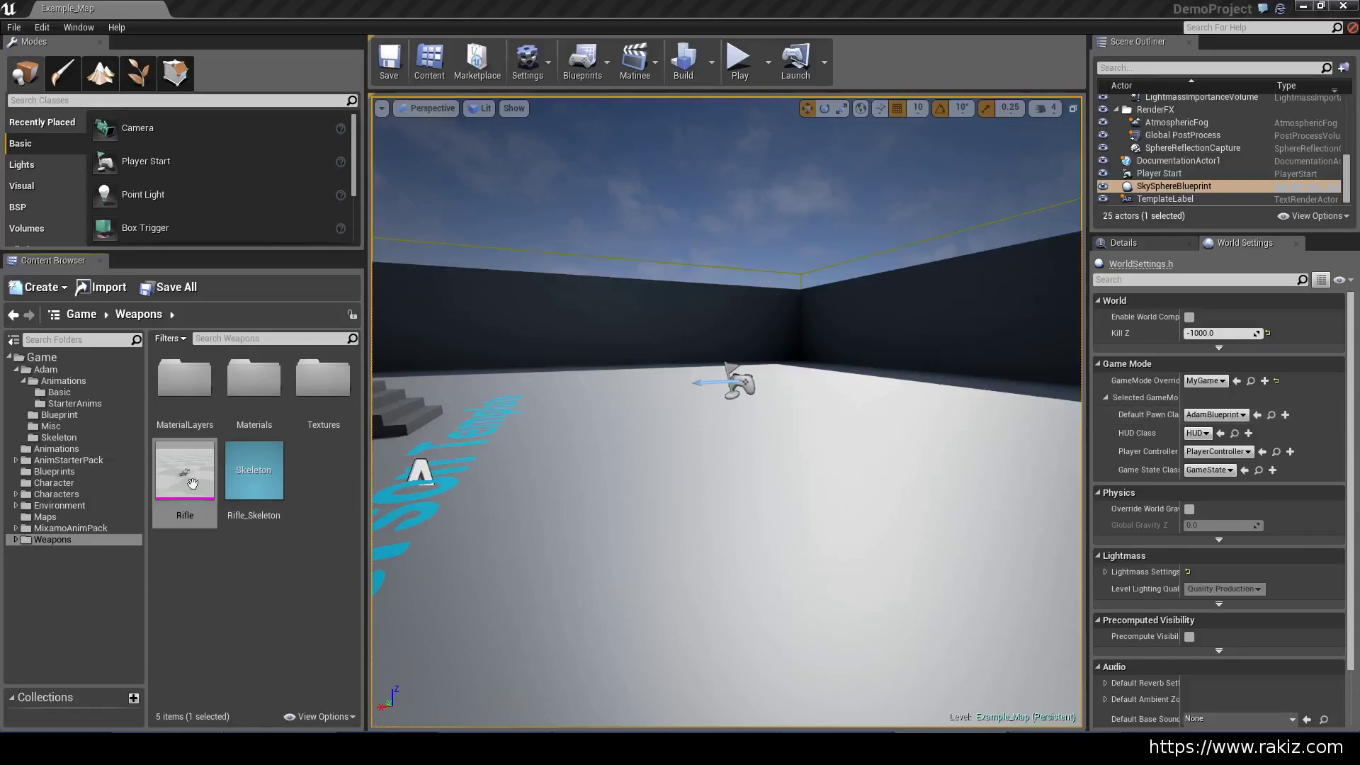
- Examine the Rifle skeletal mesh in the Weapons folder and its asset actions, including the Migrate option
mouse_move(183, 486)
left_click(182, 481)
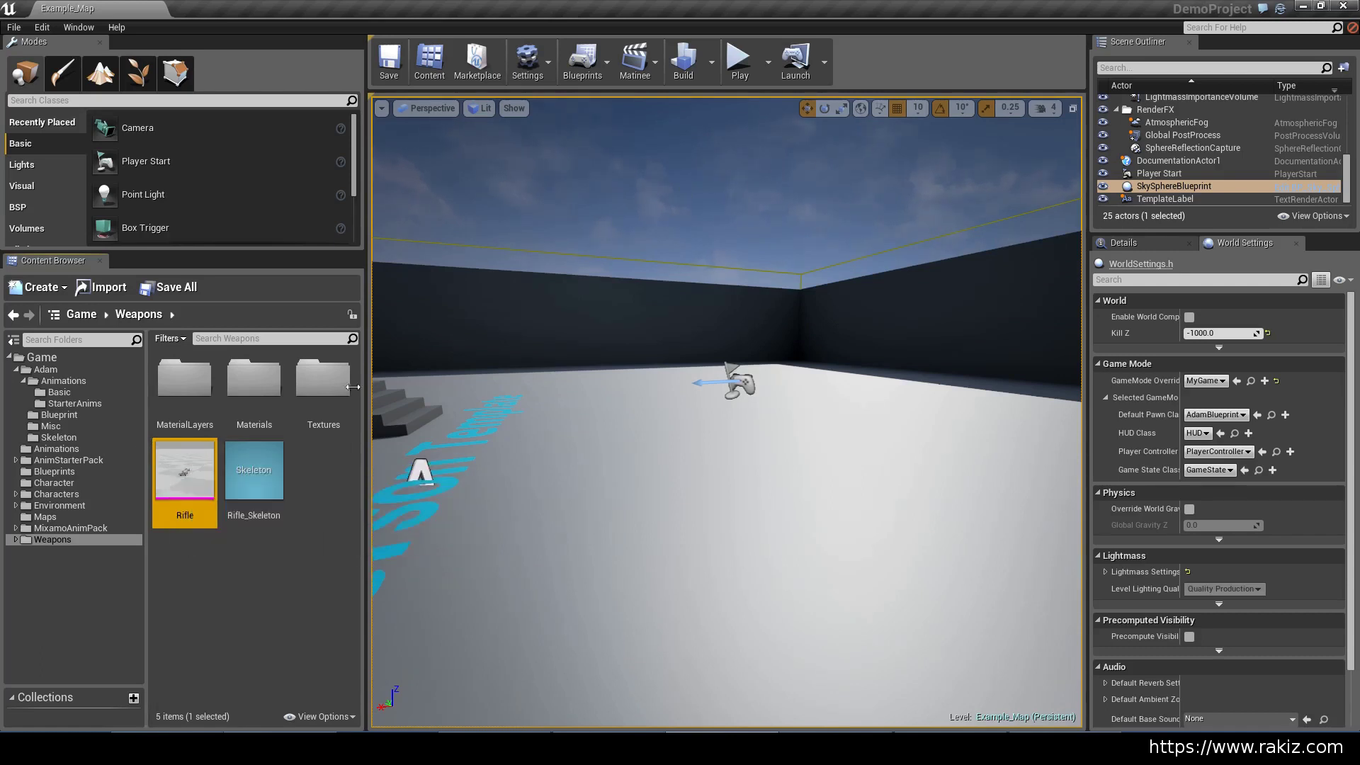
left_click(57, 539)
left_click(180, 468)
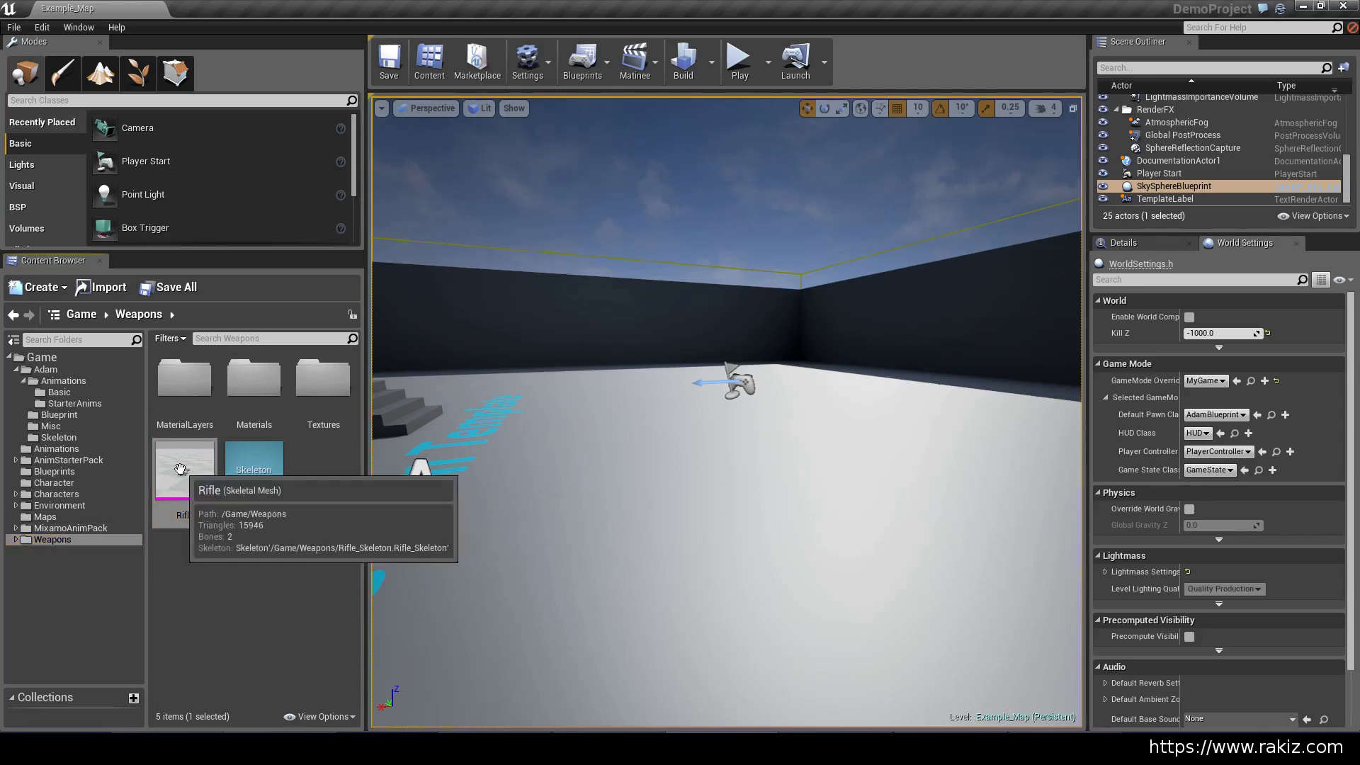
right_click(180, 469)
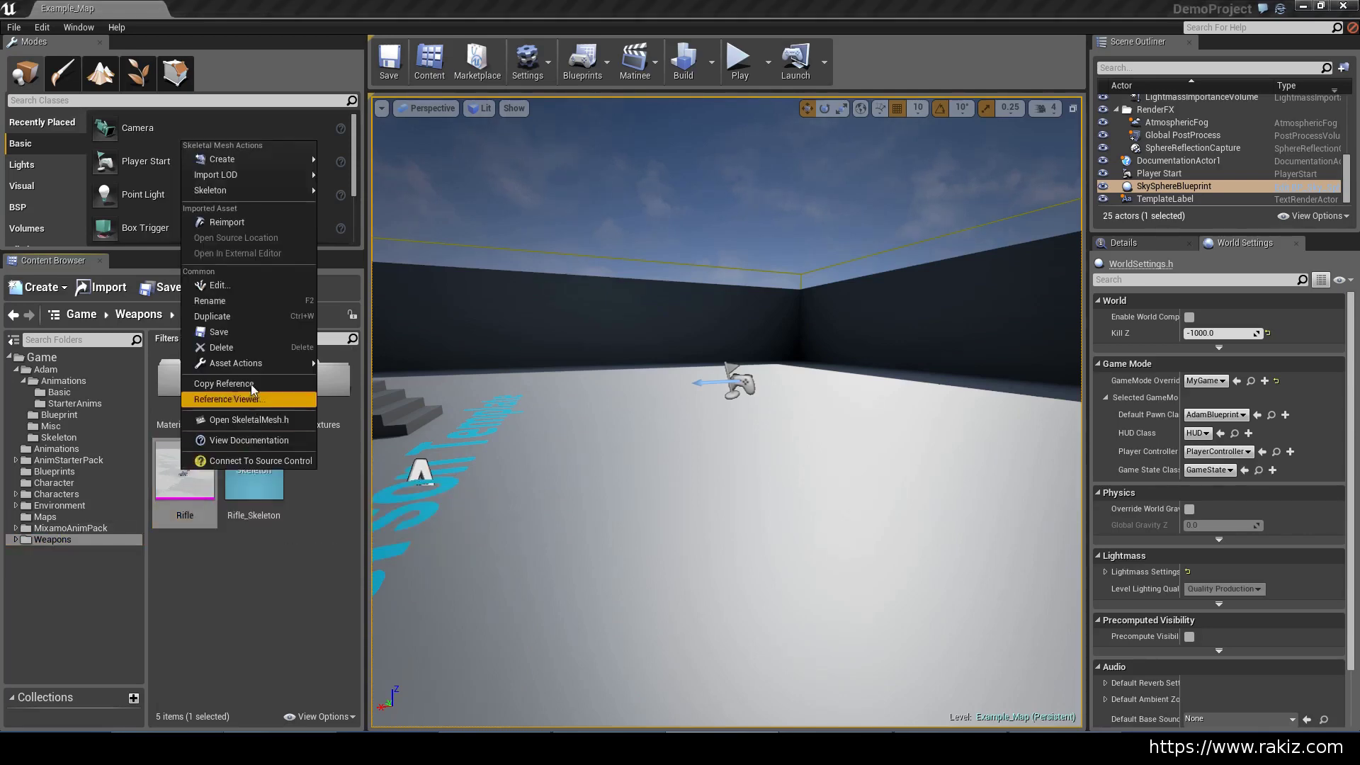
mouse_move(251, 362)
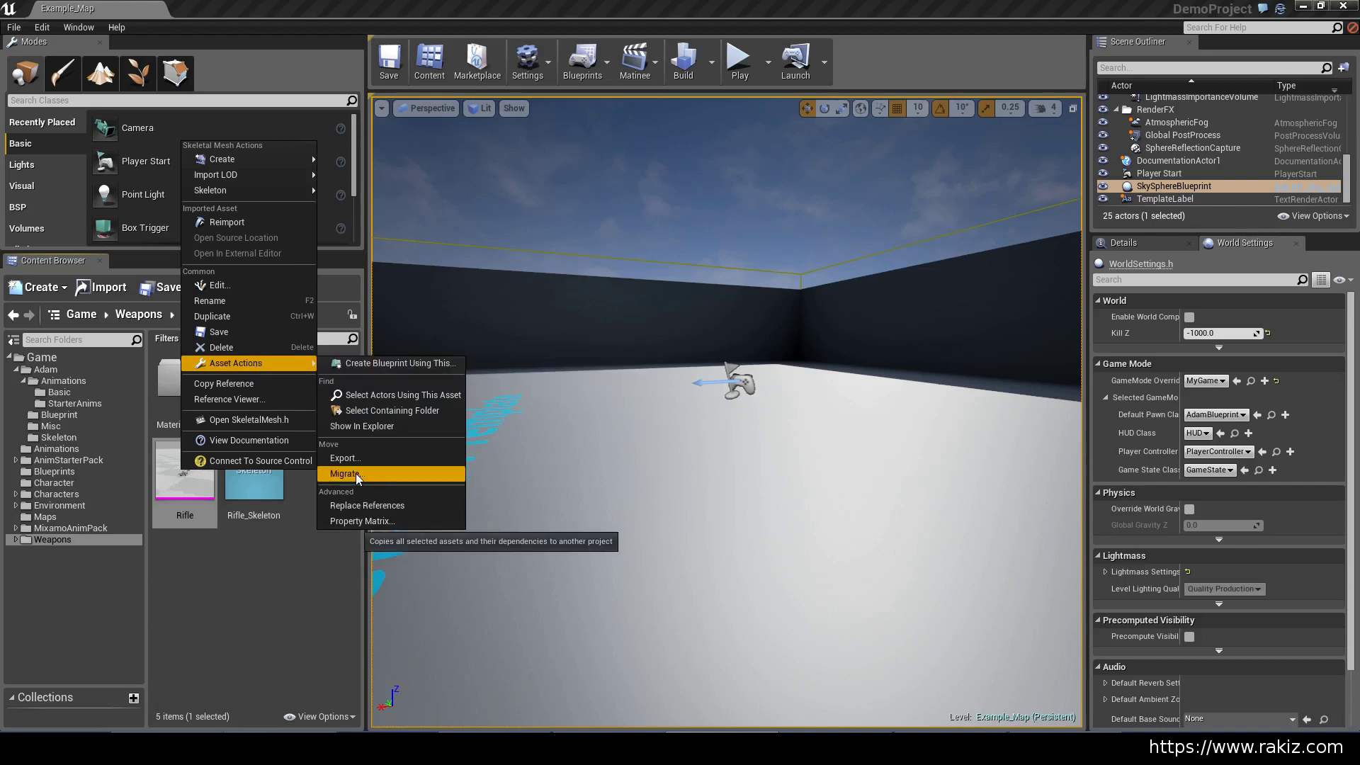
left_click(580, 311)
left_click(472, 301)
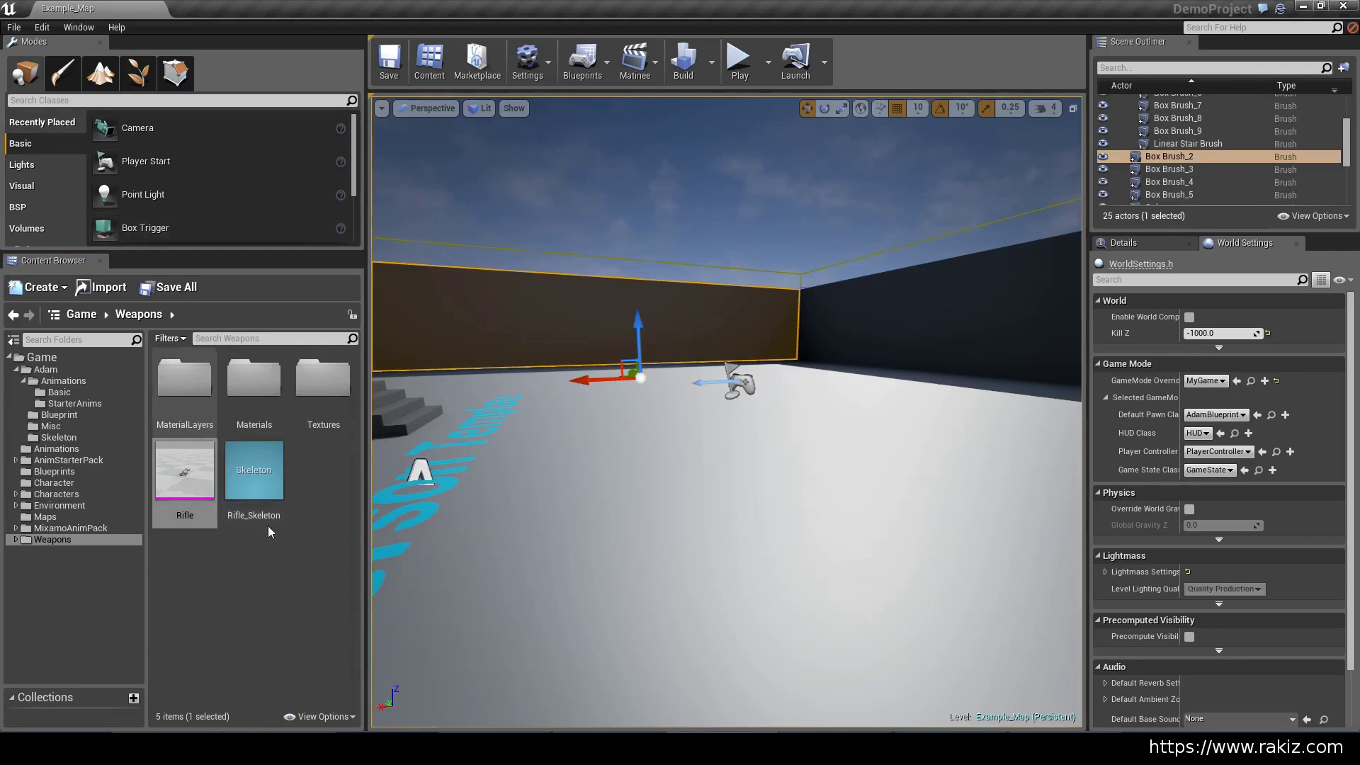
left_click(215, 567)
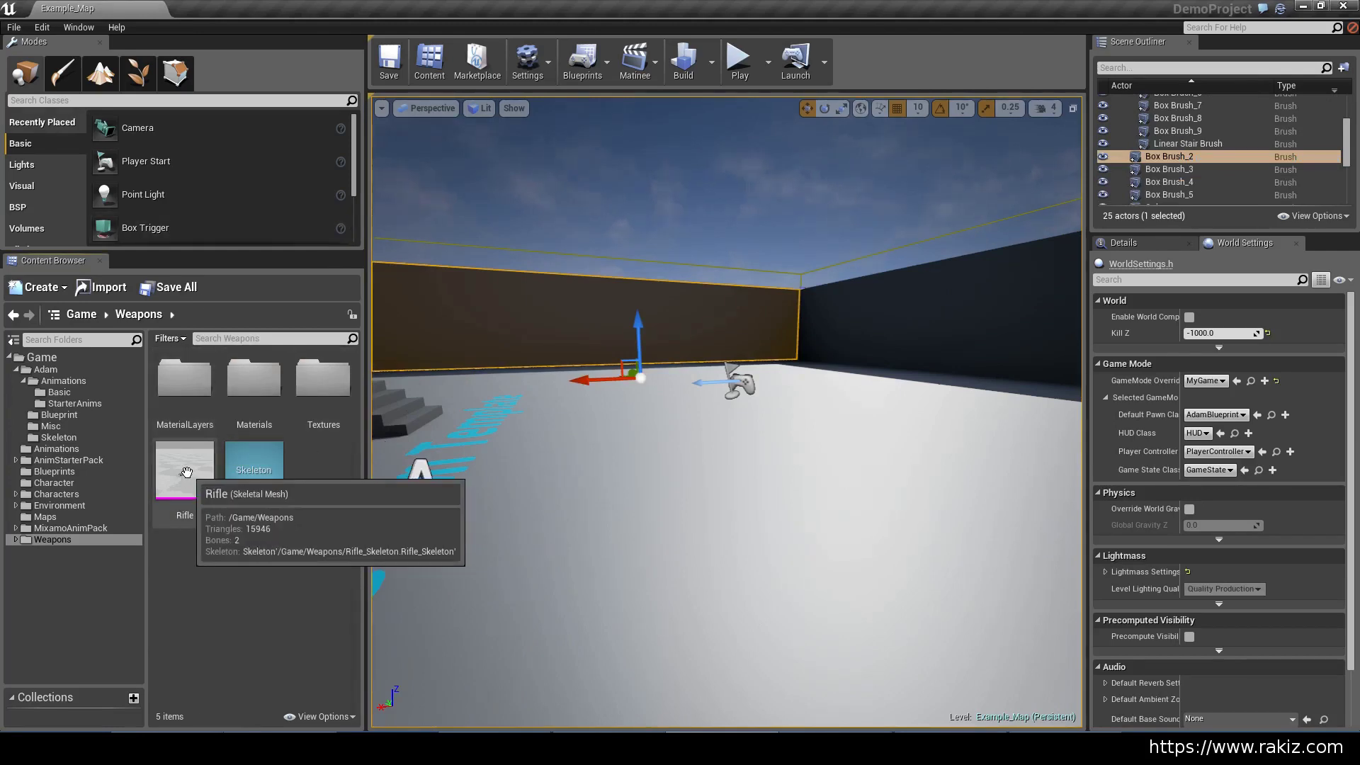
left_click(187, 473)
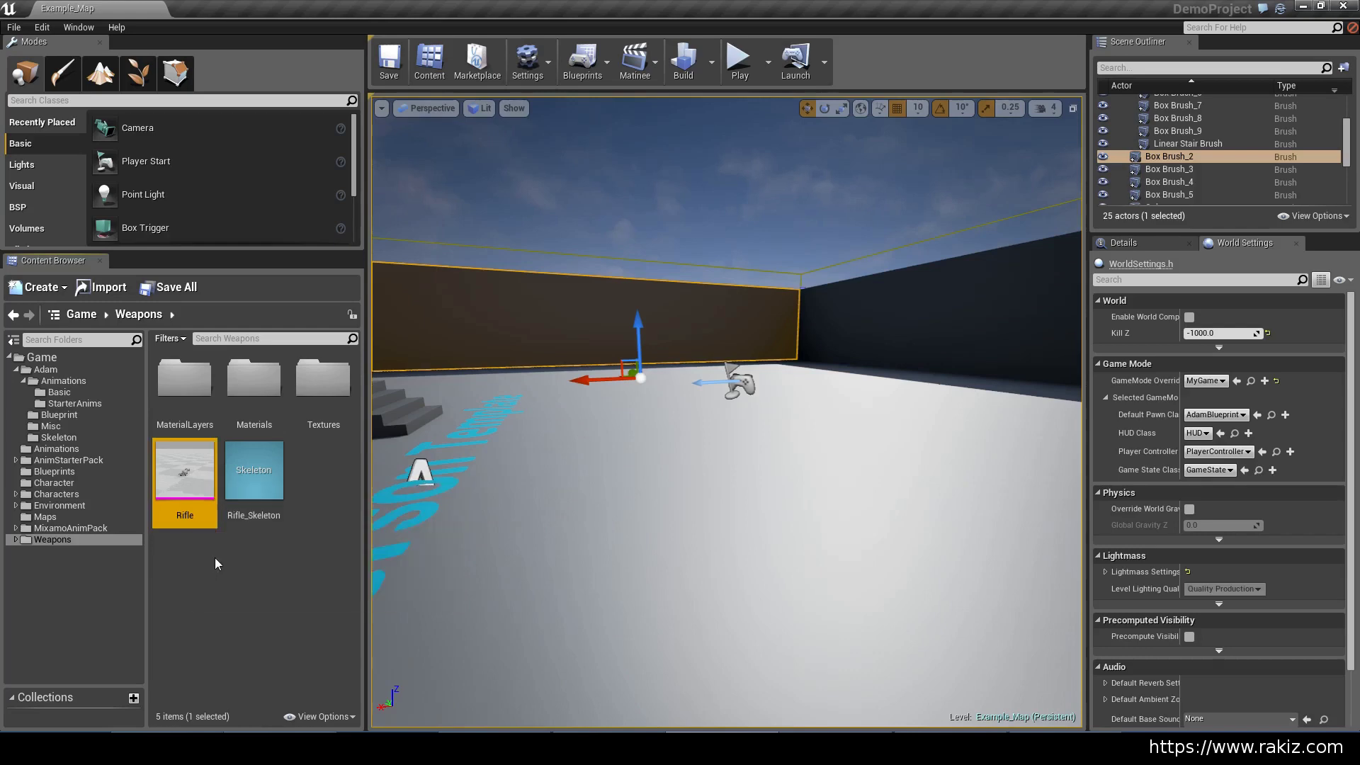
- Create a blueprint in the Weapons folder with SkeletalMeshActor as its parent class
right_click(214, 558)
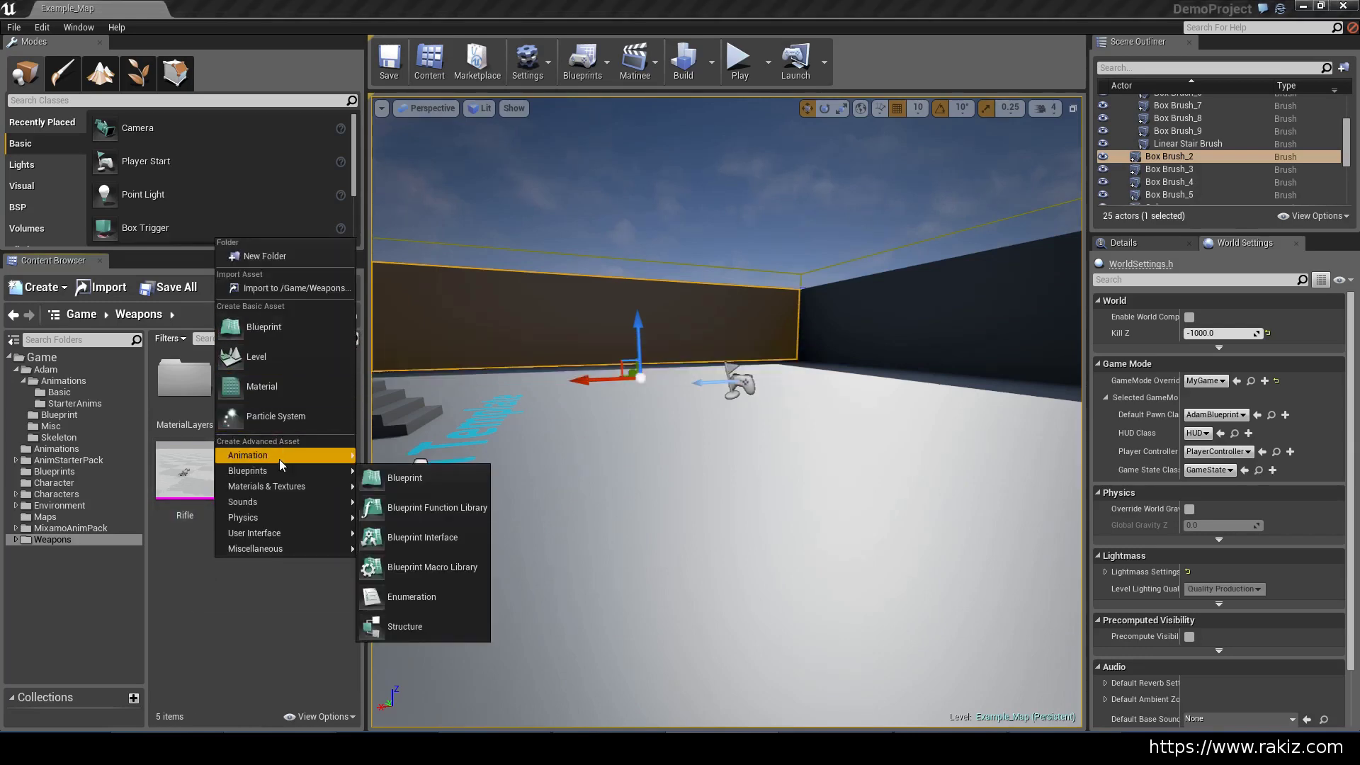
mouse_move(282, 473)
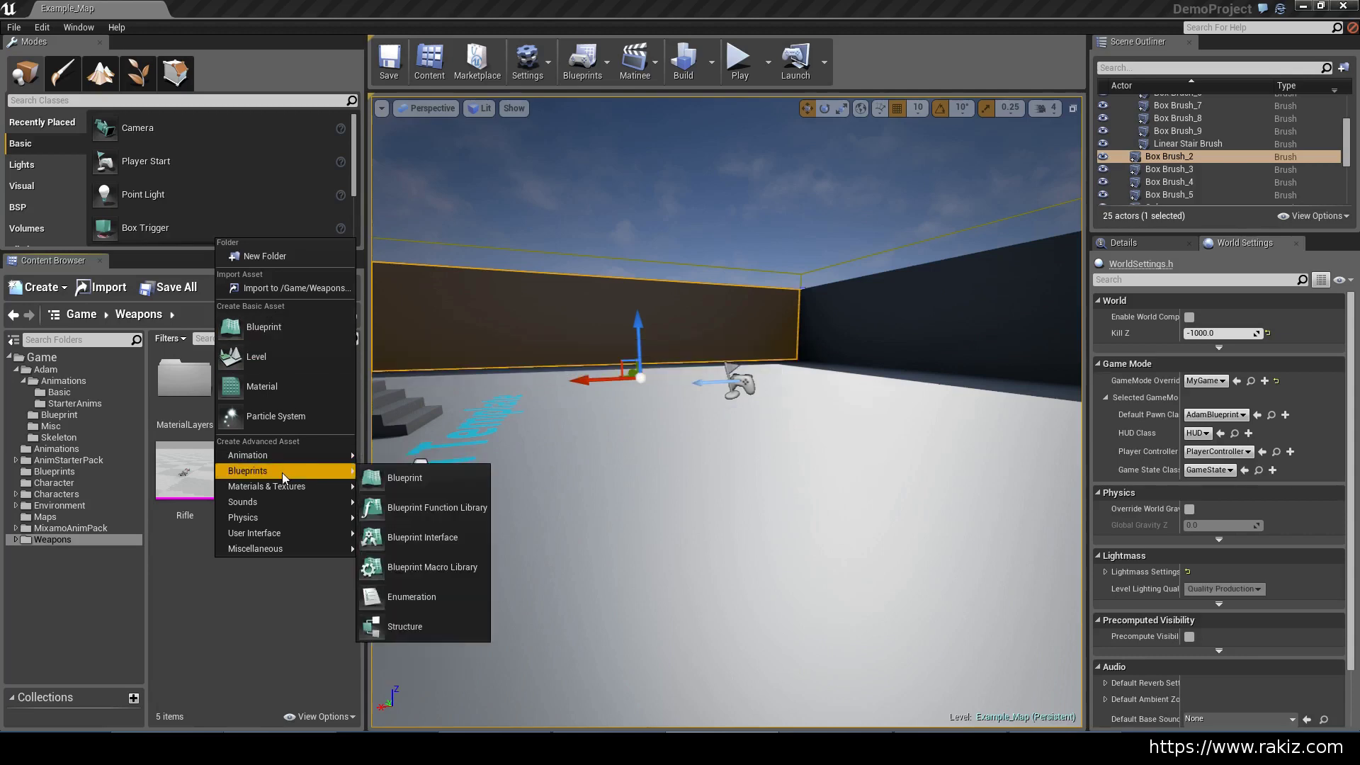
left_click(414, 480)
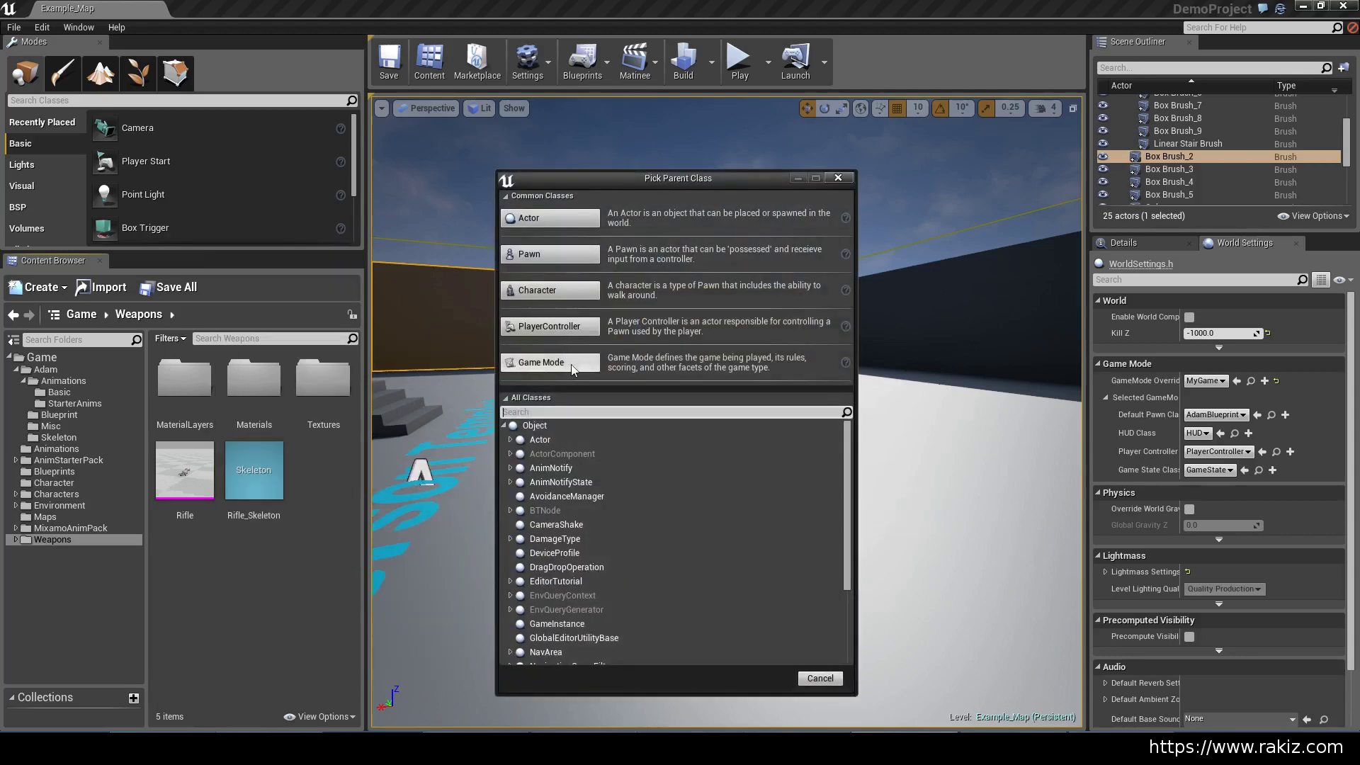
type("skele")
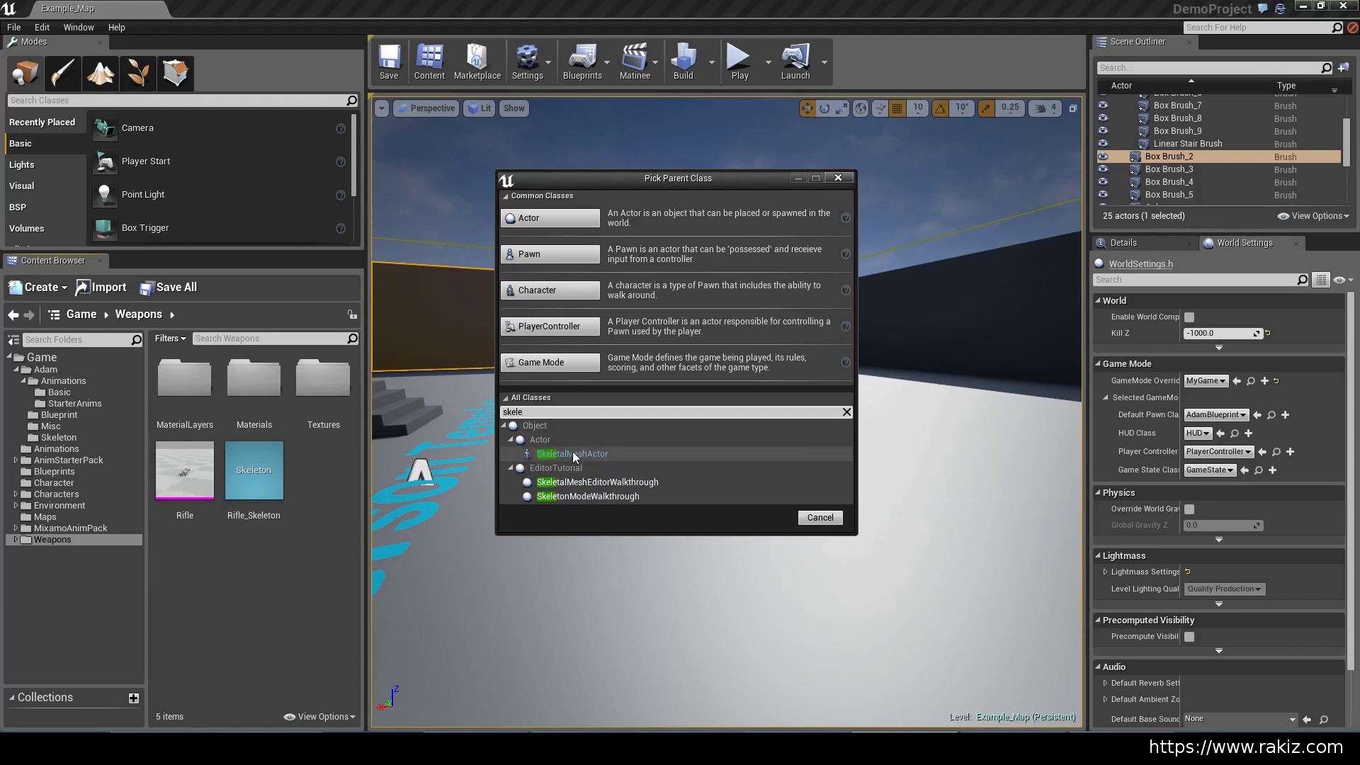
left_click(572, 453)
left_click(767, 517)
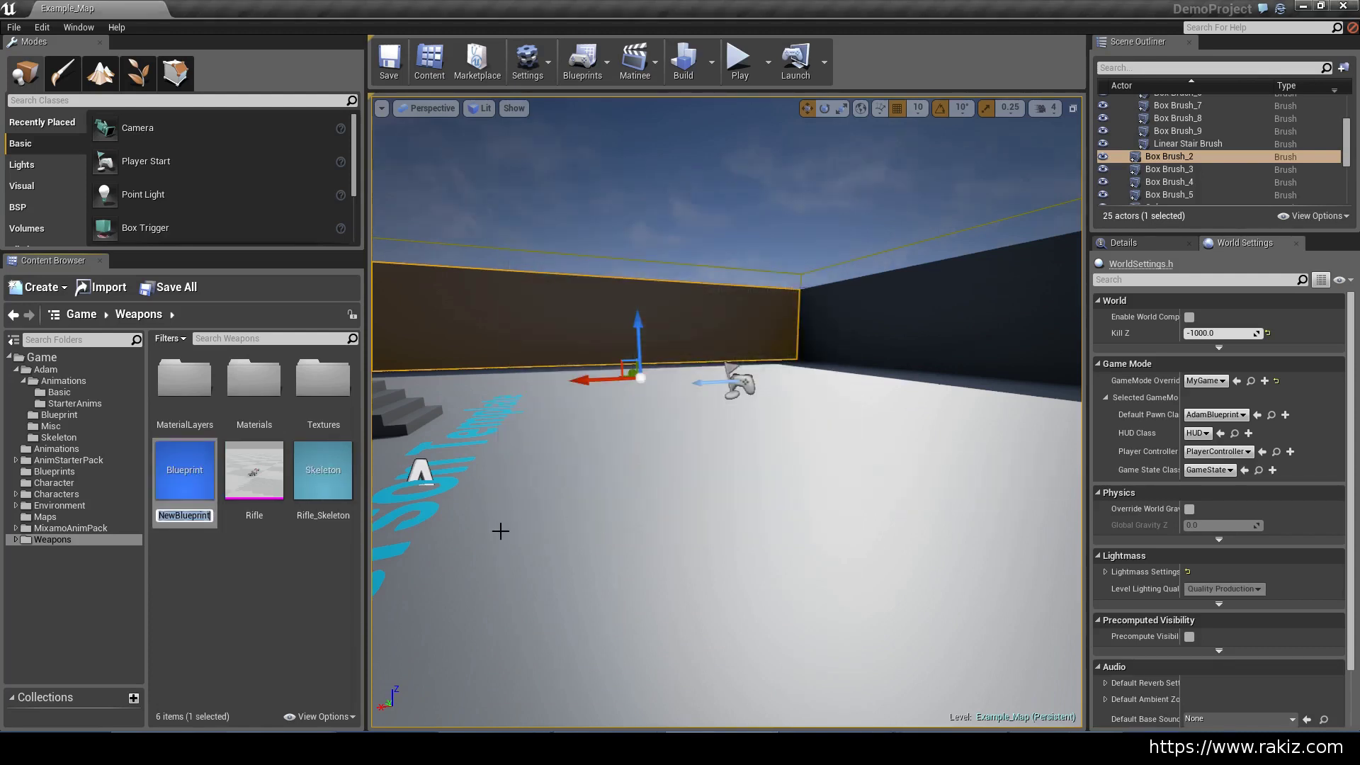
- Name the new blueprint asset RifleBlueprint
key("Home")
key("shift+Right")
key("shift+Right")
key("shift+Right")
key("shift+Right")
key("shift+Left")
type("Rifle")
key("Return")
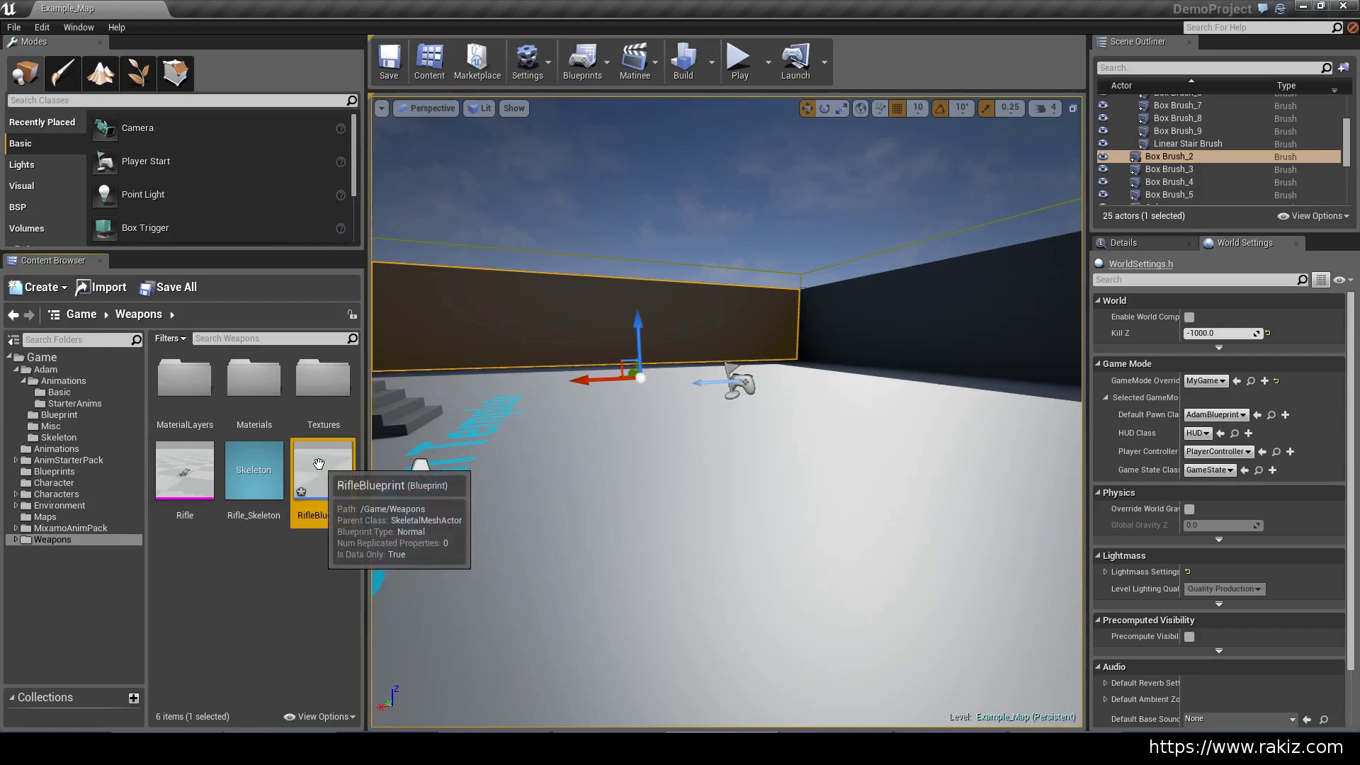
- Open RifleBlueprint and assign the Rifle skeletal mesh to its root SkeletalMeshComponent
double_click(321, 465)
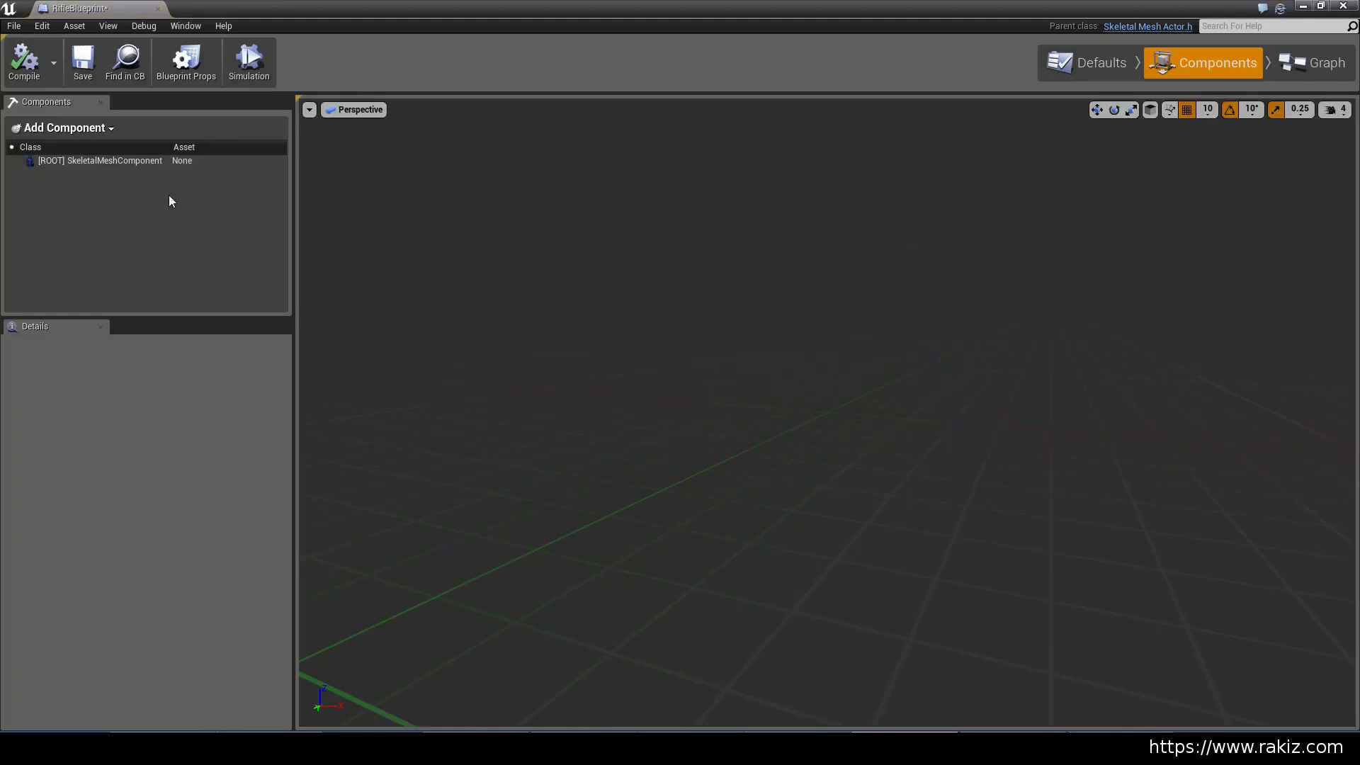
left_click(118, 160)
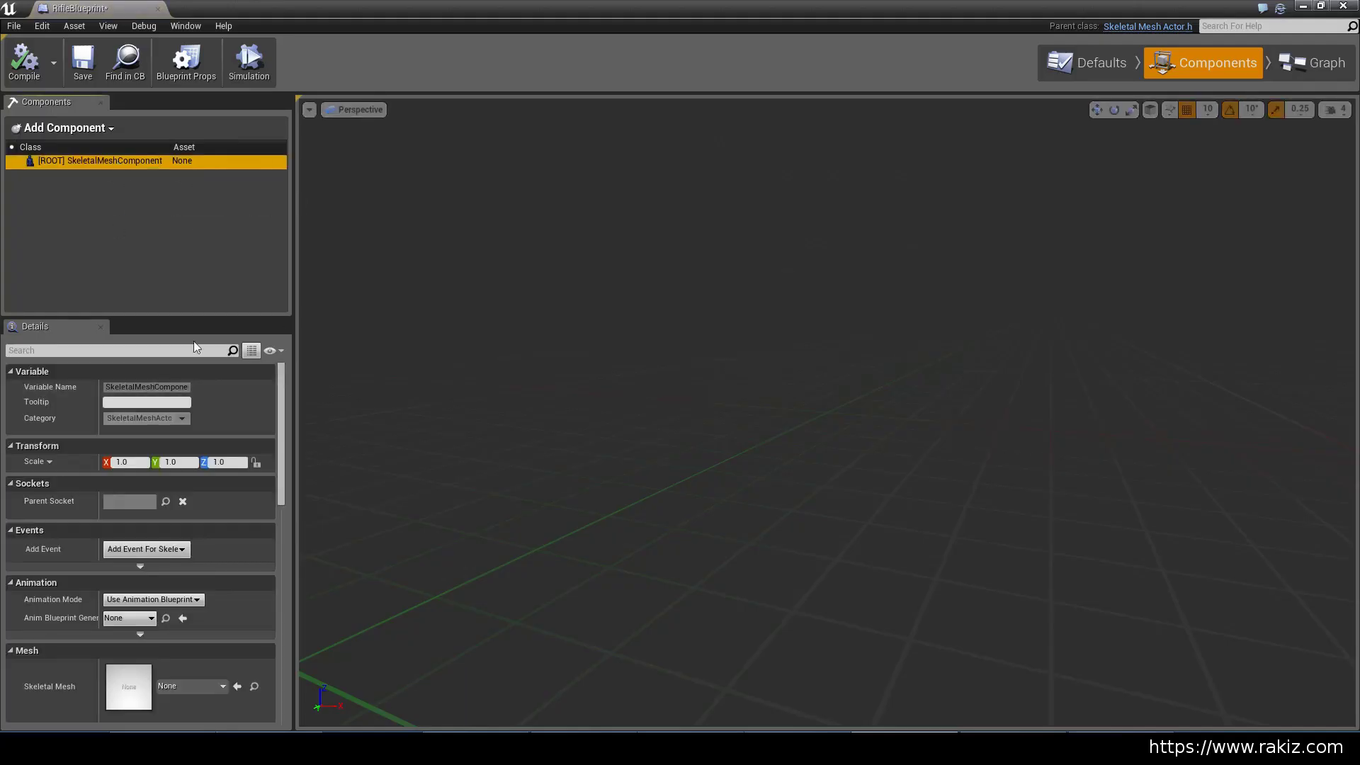
left_click_drag(282, 482, 275, 570)
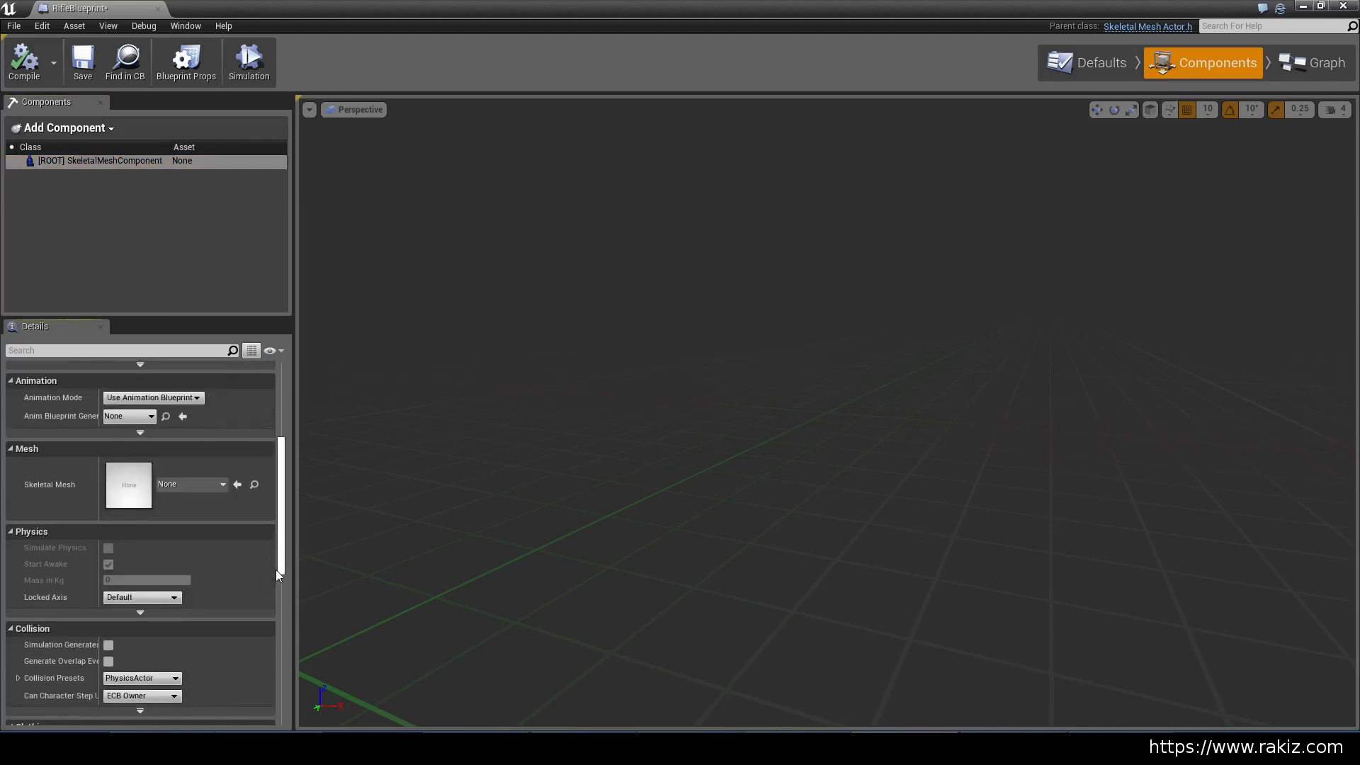
left_click(174, 486)
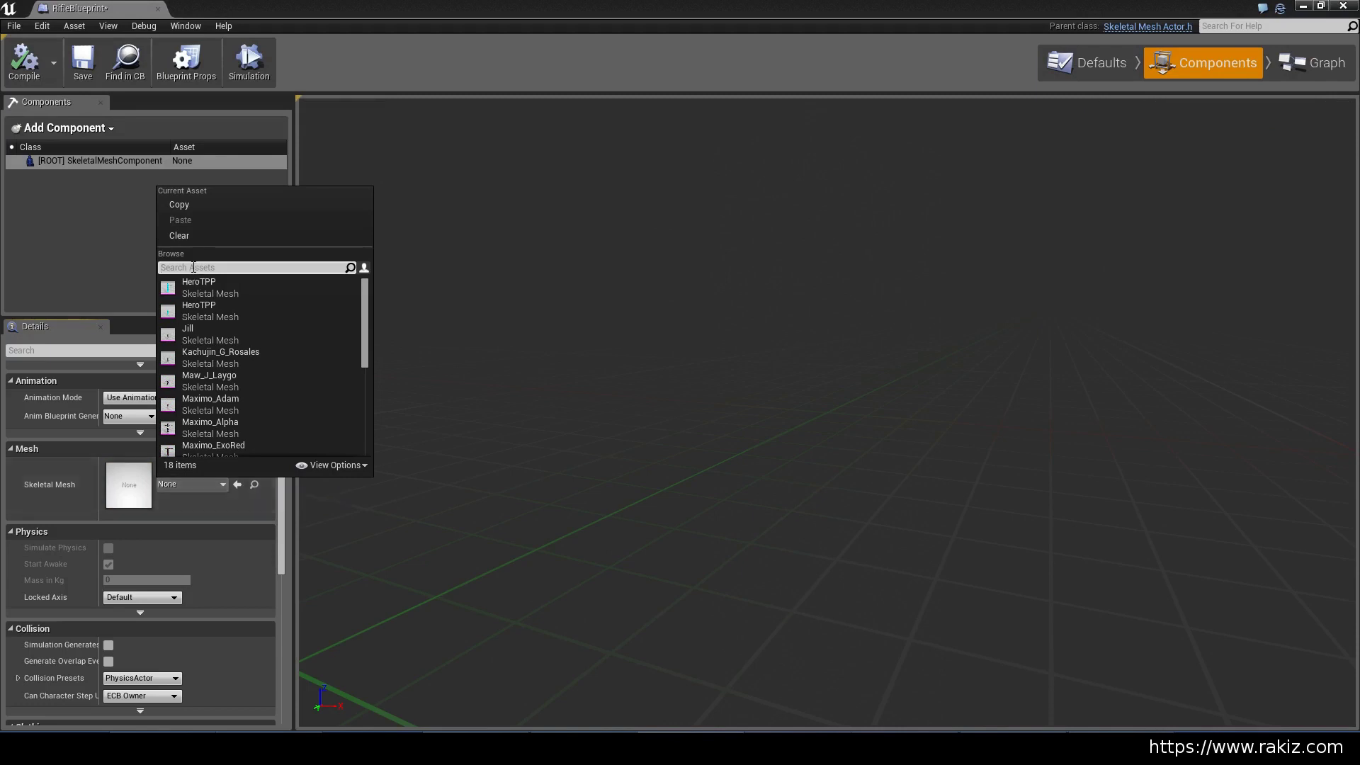
type("rifle")
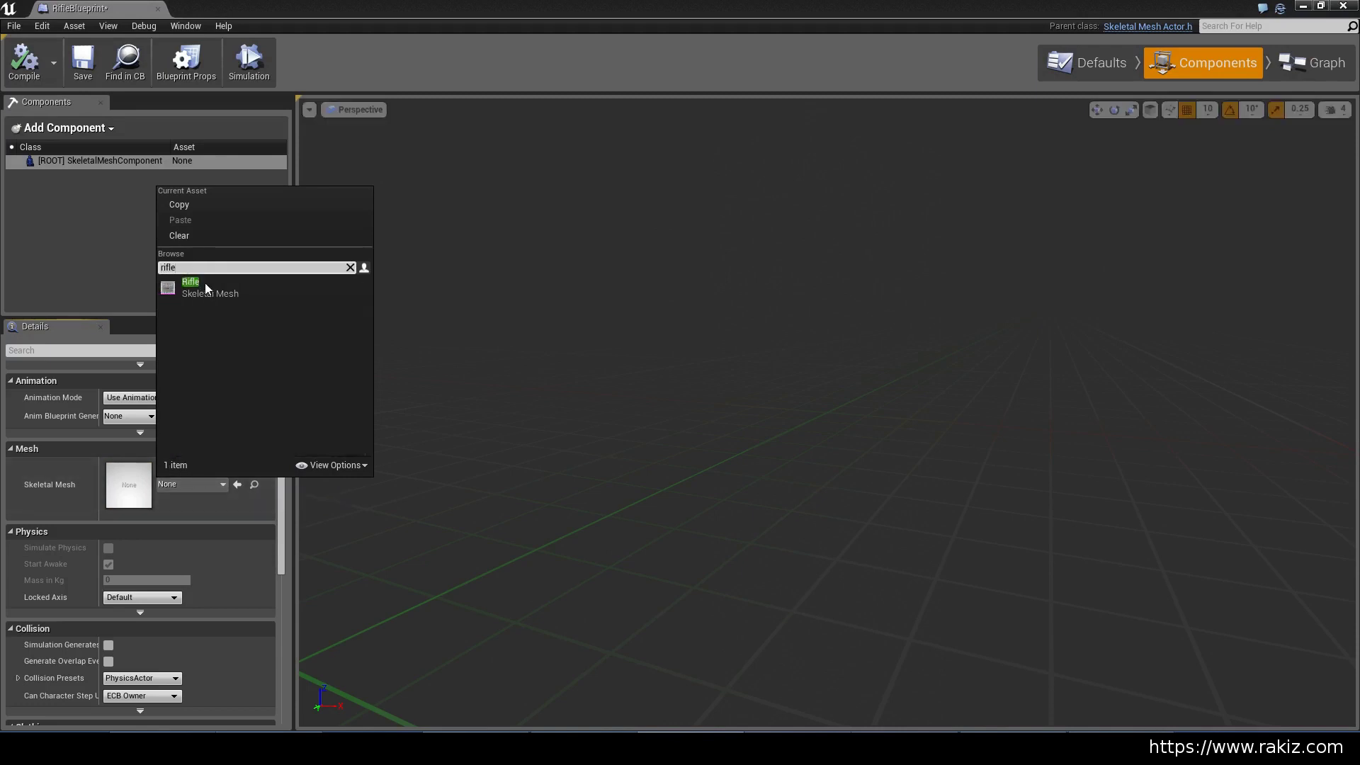
left_click(206, 285)
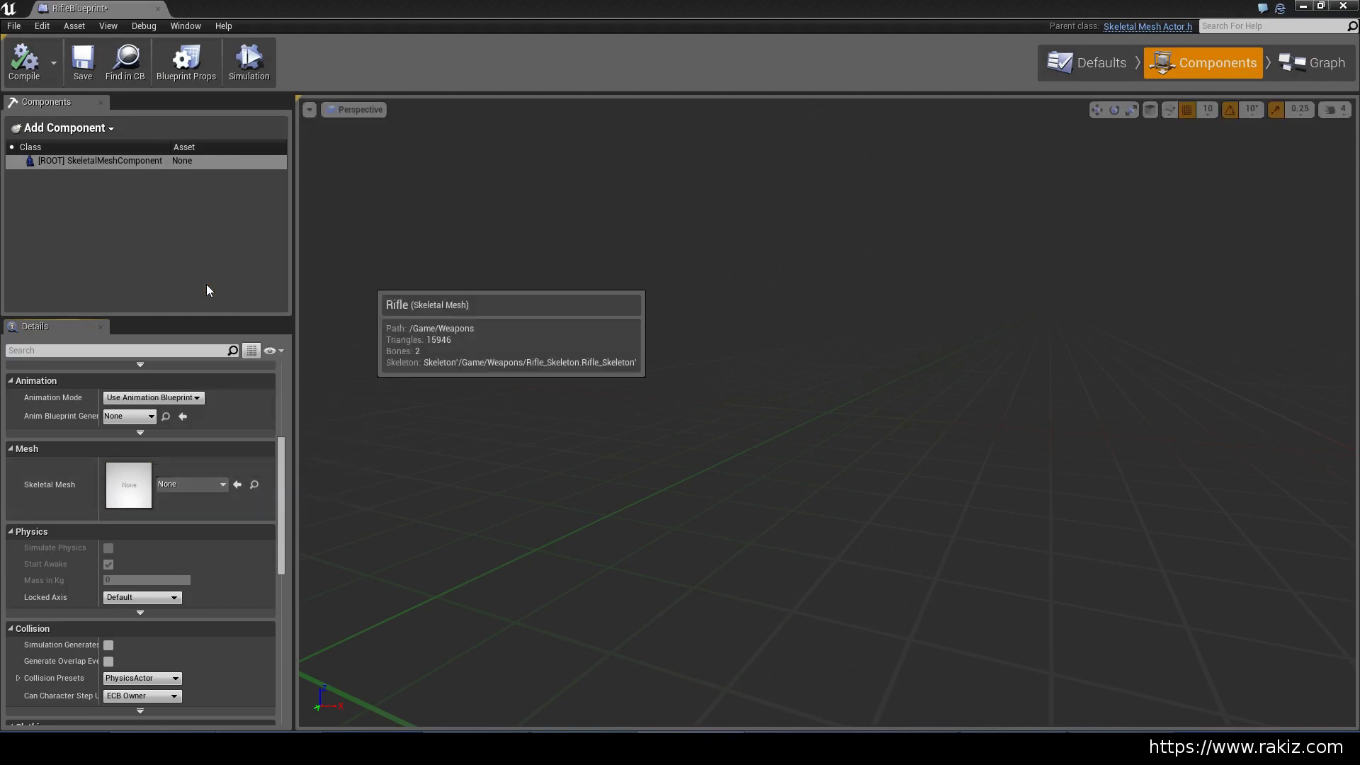
- Compile and save RifleBlueprint, and close its editor
left_click(24, 60)
left_click(83, 60)
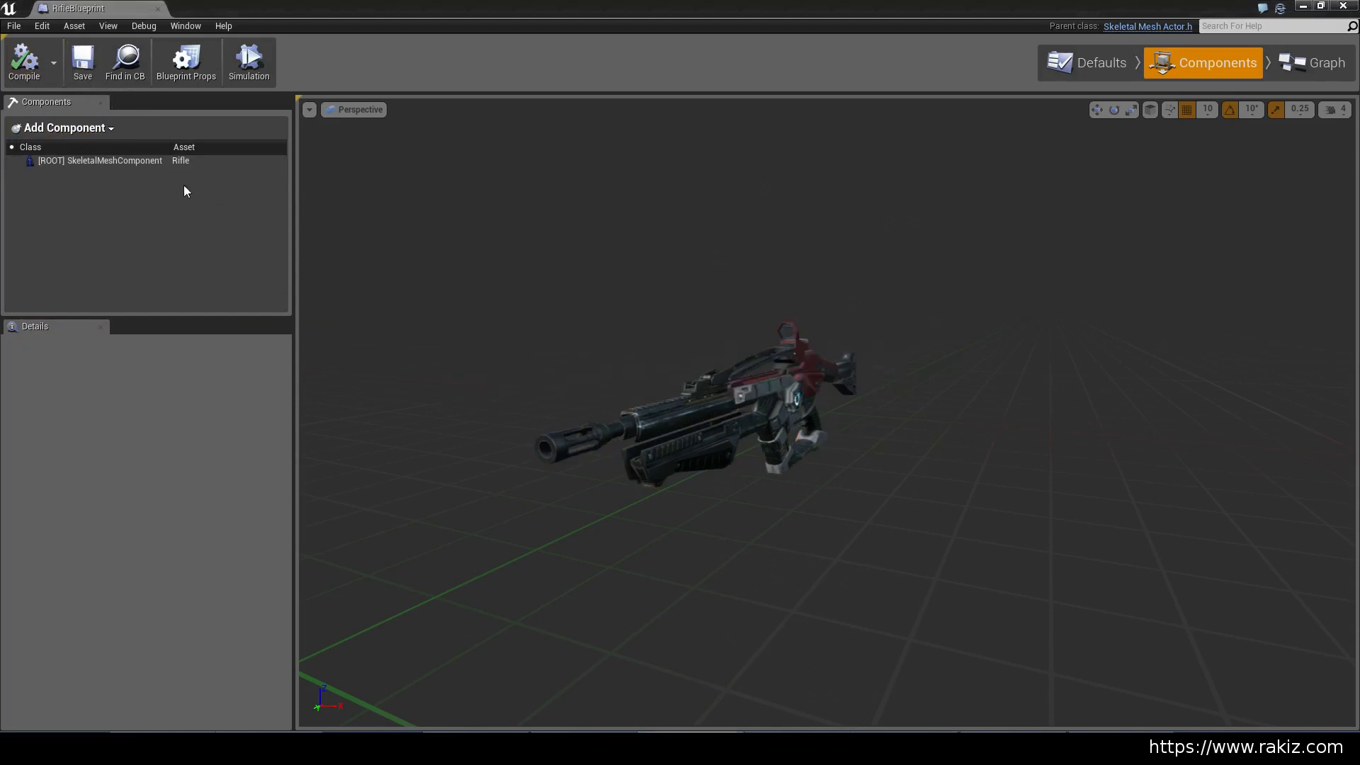
left_click(1341, 7)
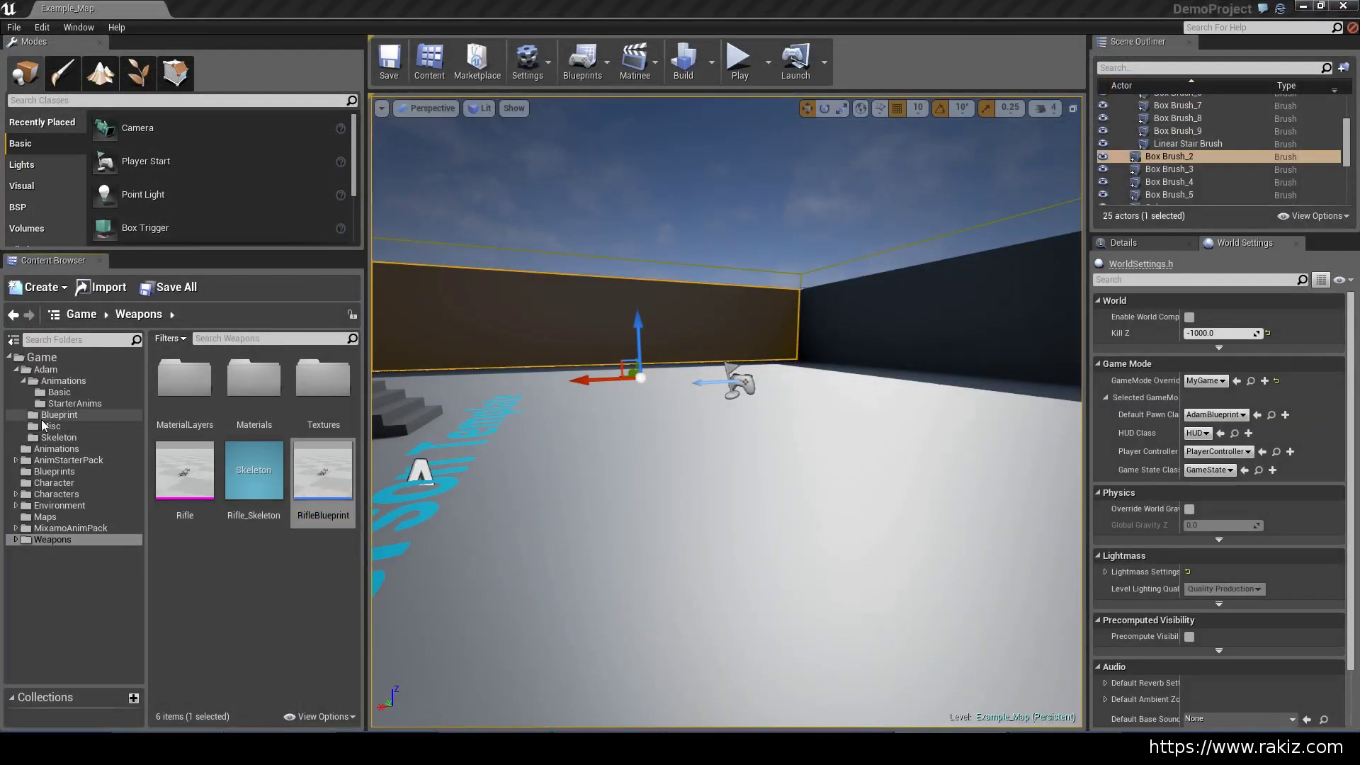
- Open the Maximo_Adam mesh from the Adam folder and switch it to skeleton editing mode
left_click(45, 369)
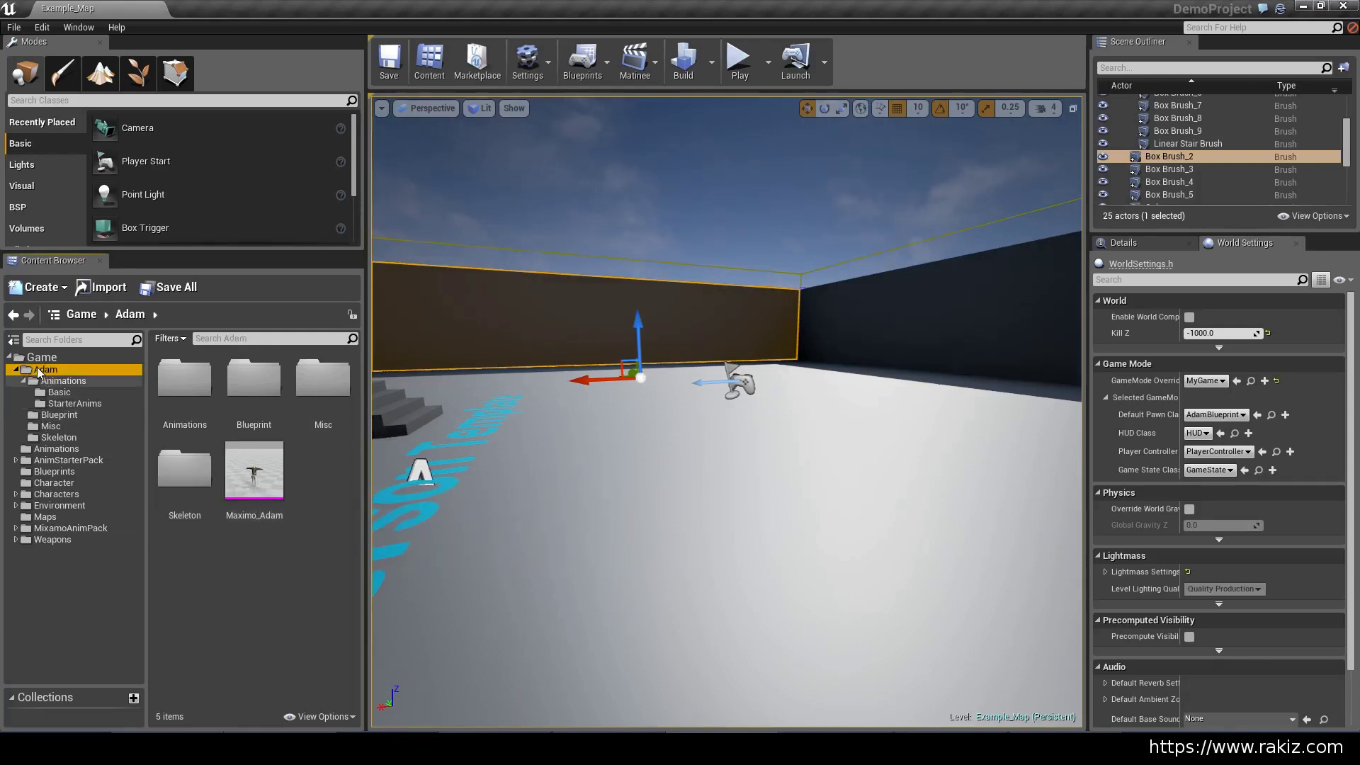
double_click(256, 473)
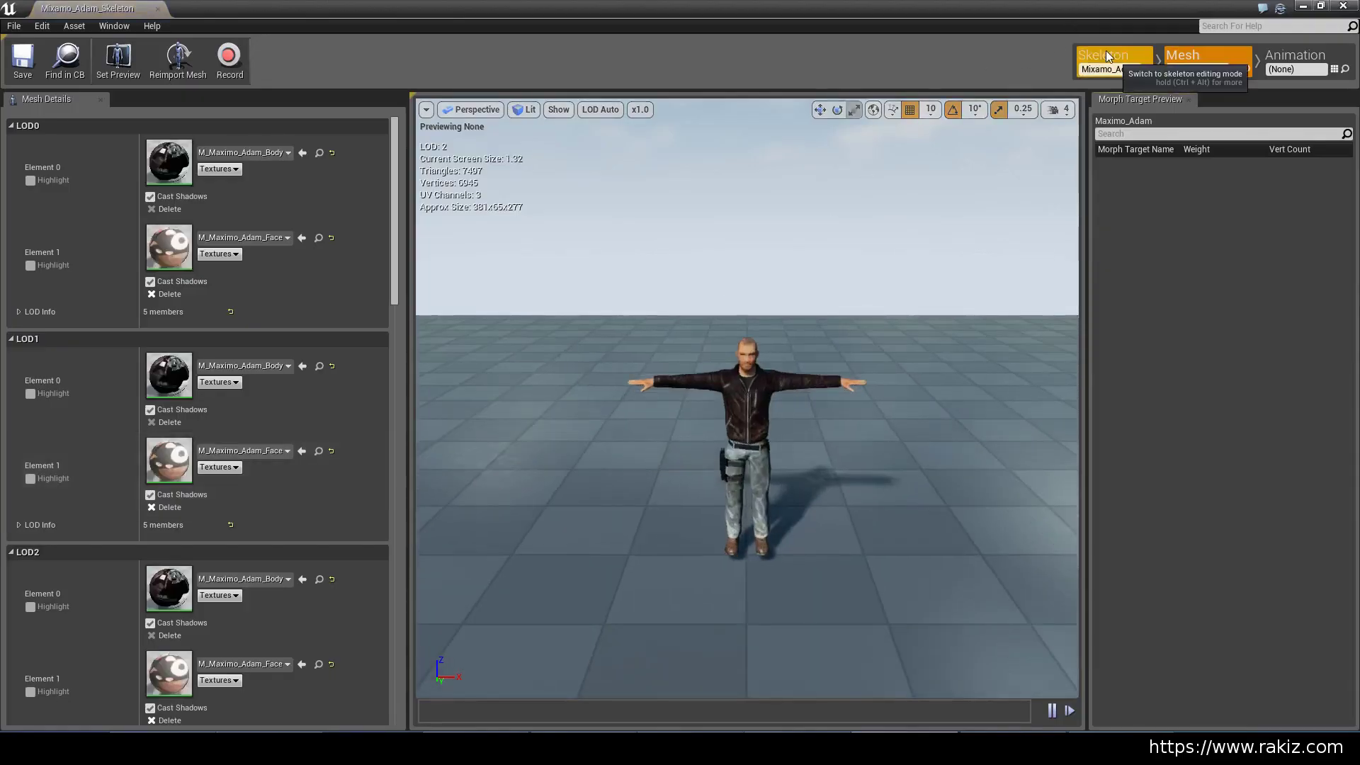
left_click(1106, 57)
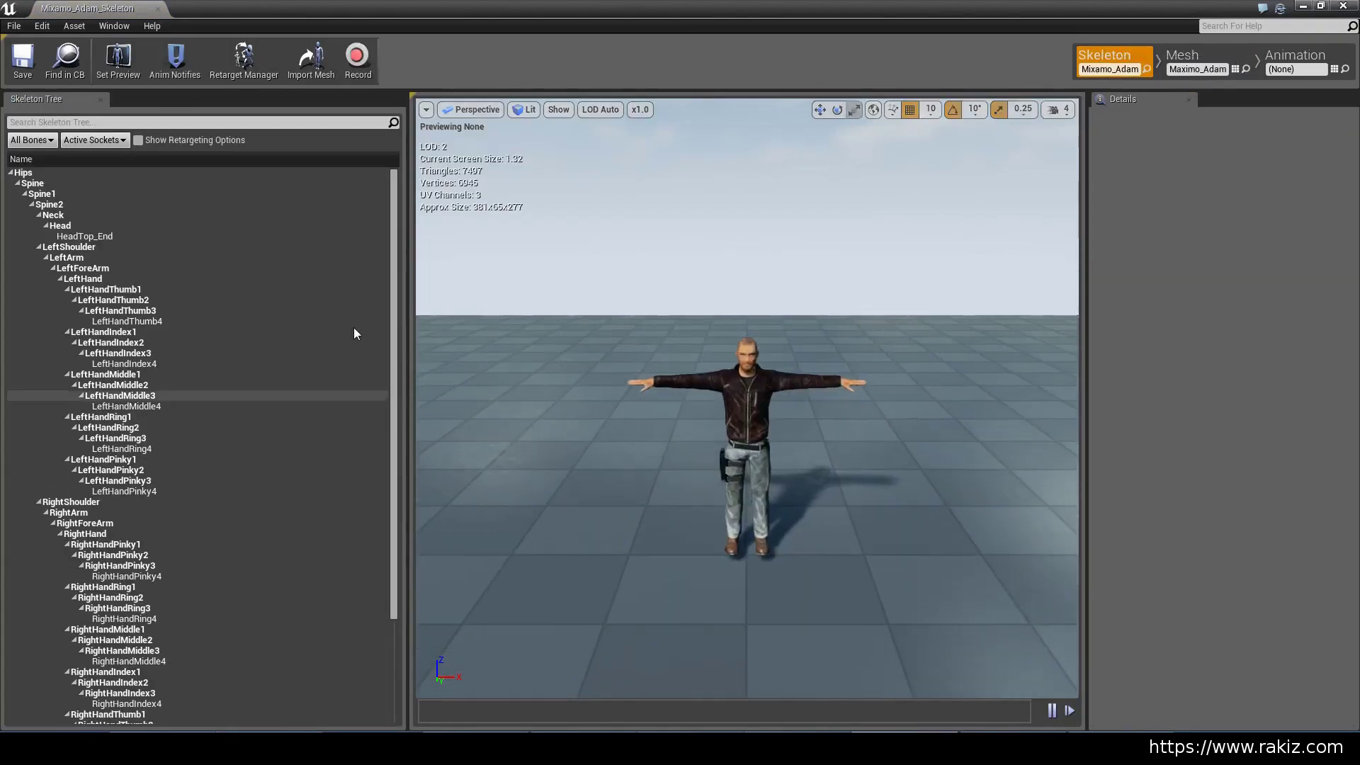
- Add a socket named WeaponsSocket to the RightHand bone of the skeleton
left_click_drag(393, 285, 391, 404)
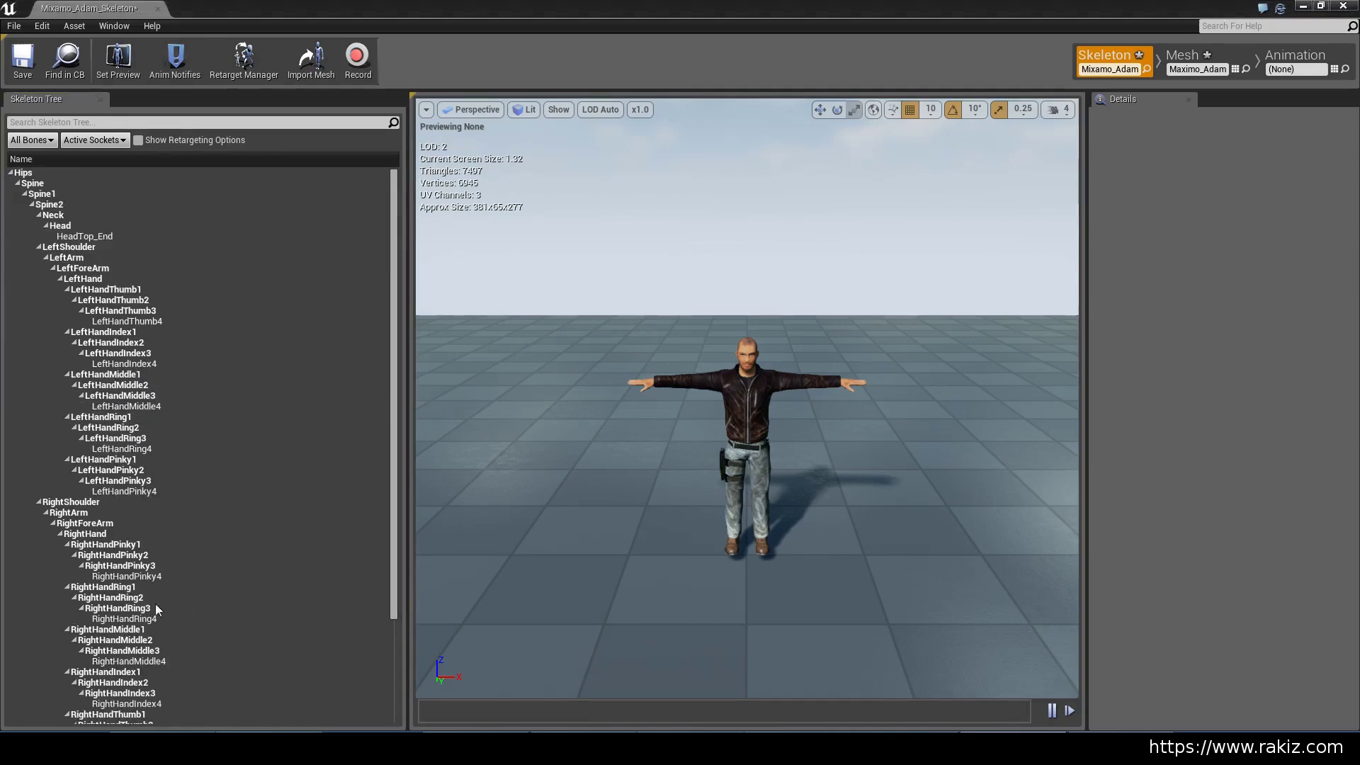
right_click(89, 540)
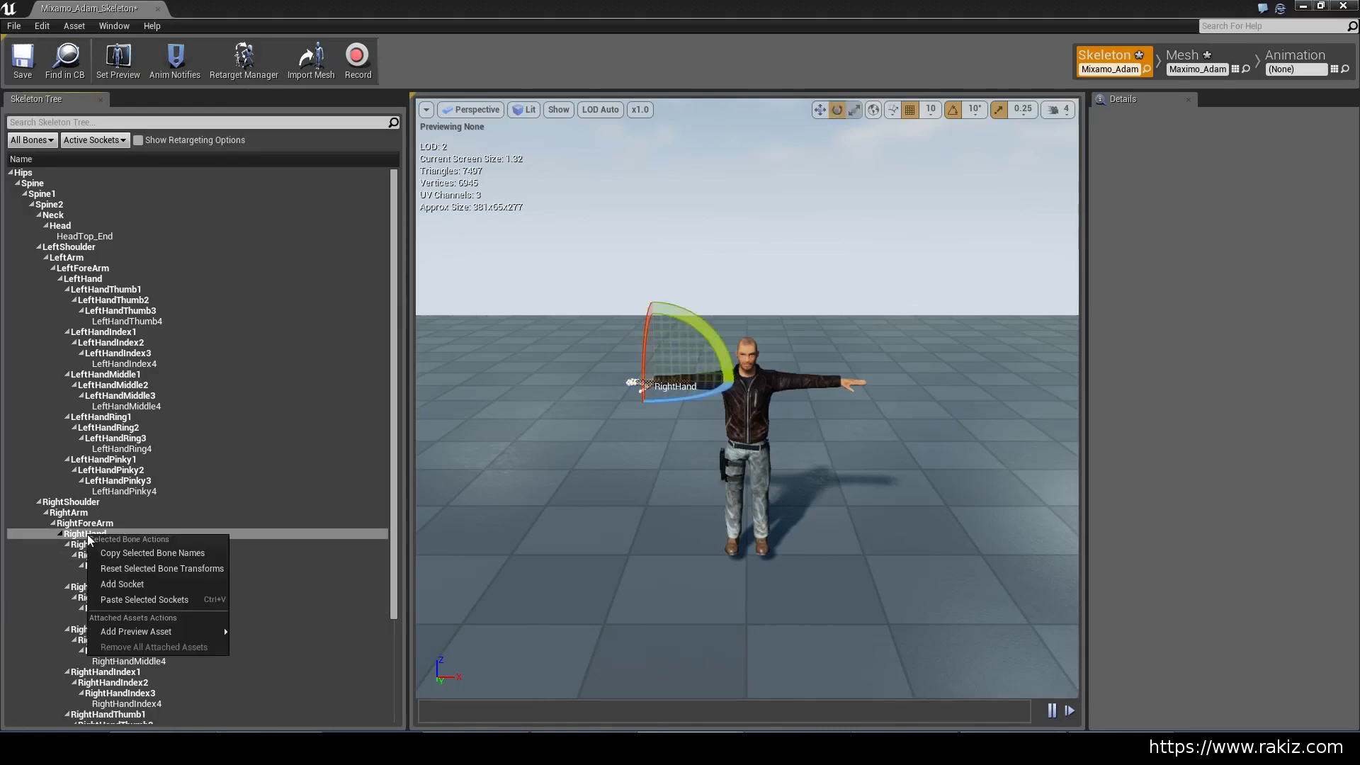
left_click(124, 584)
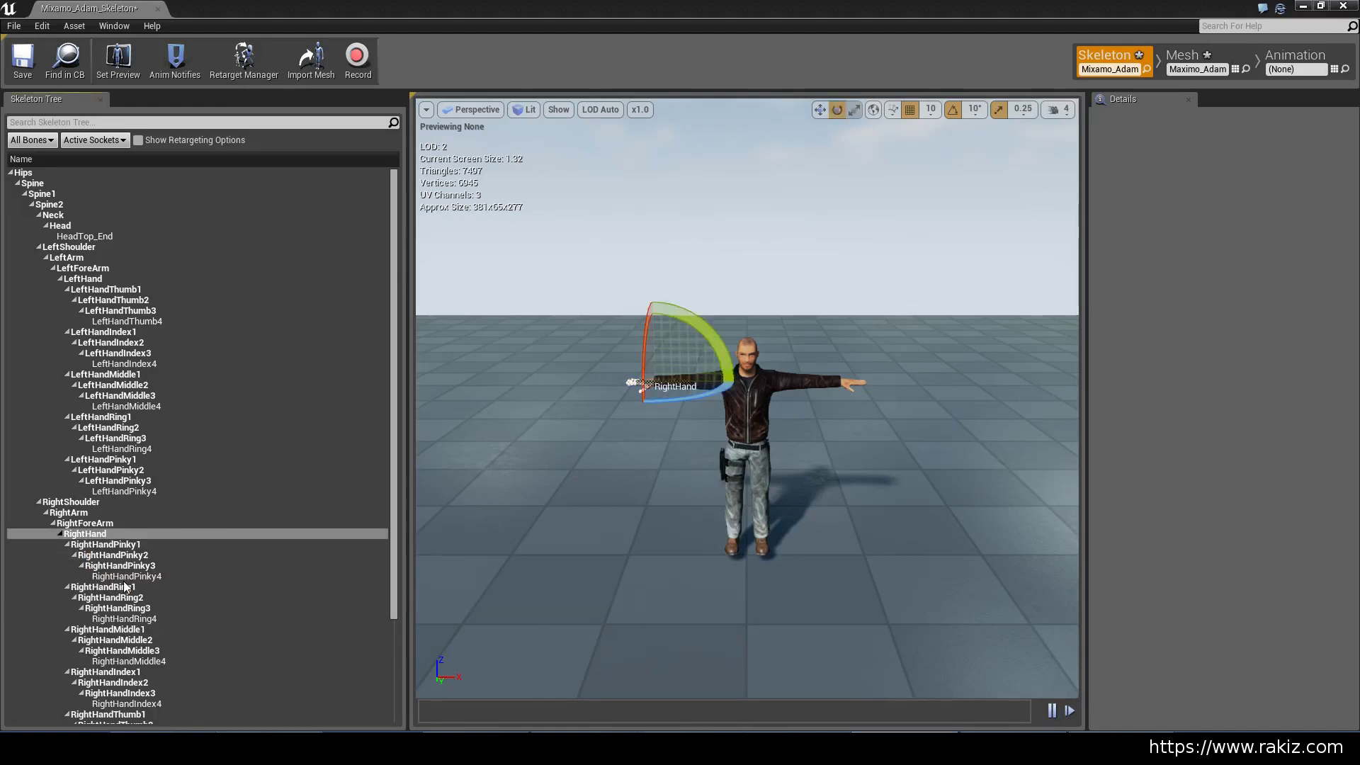
type("WeaponsSocket")
key("Return")
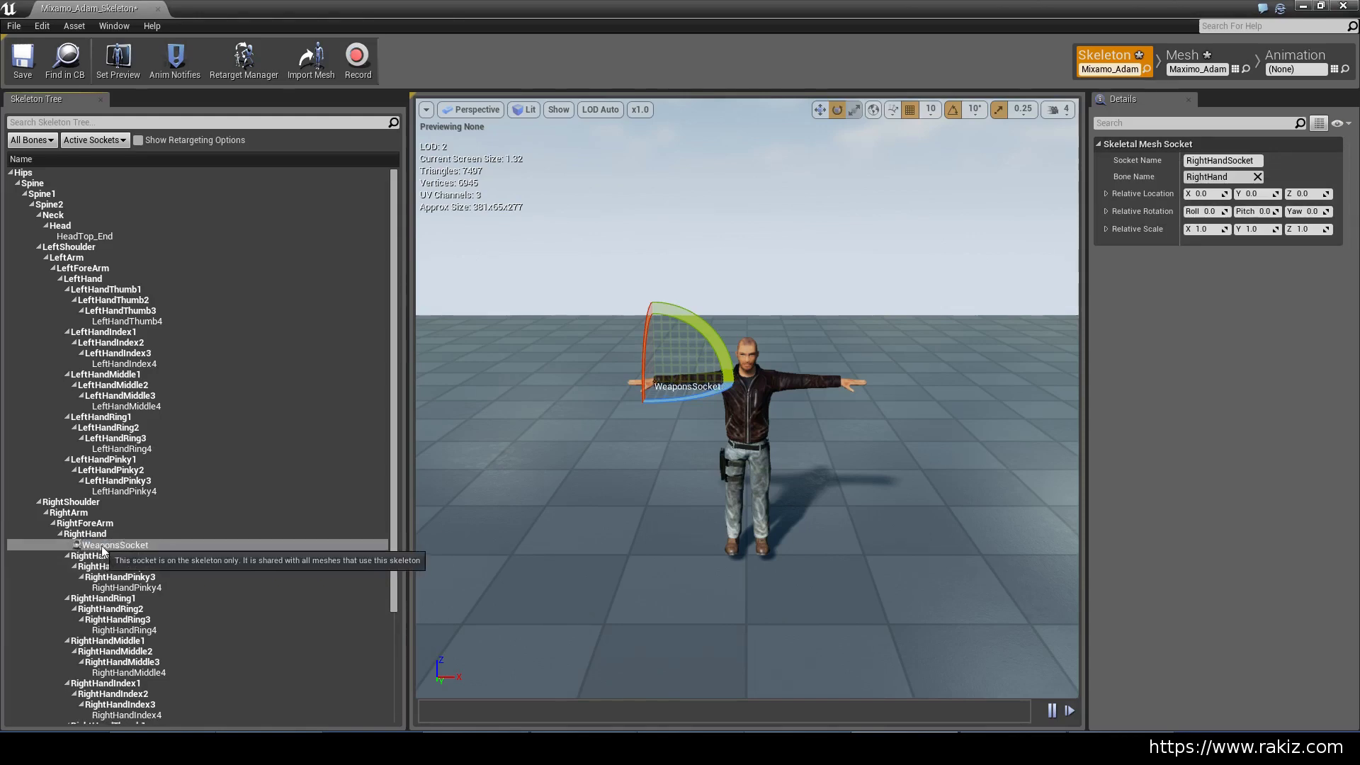
- Attach the Rifle skeletal mesh as a preview asset to WeaponsSocket and inspect its placement on the hand
right_click(103, 549)
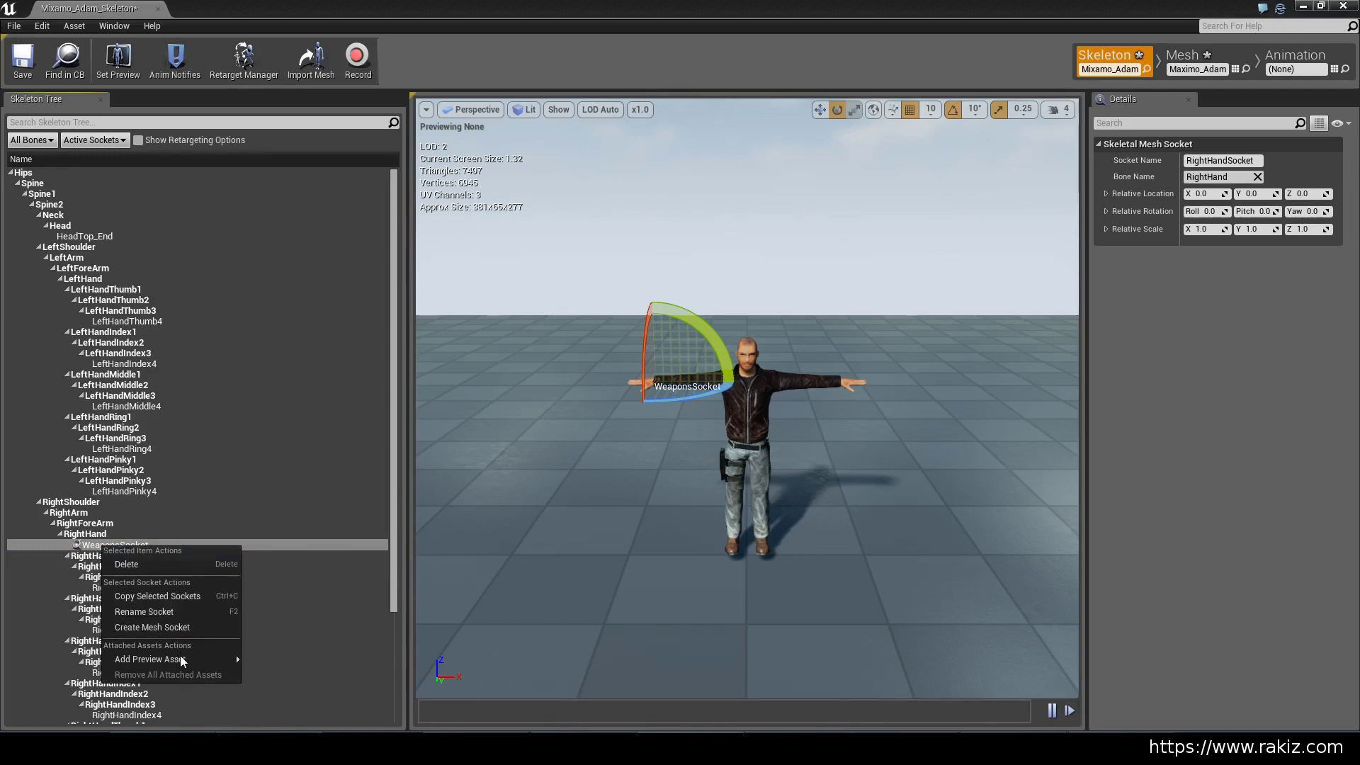
mouse_move(211, 660)
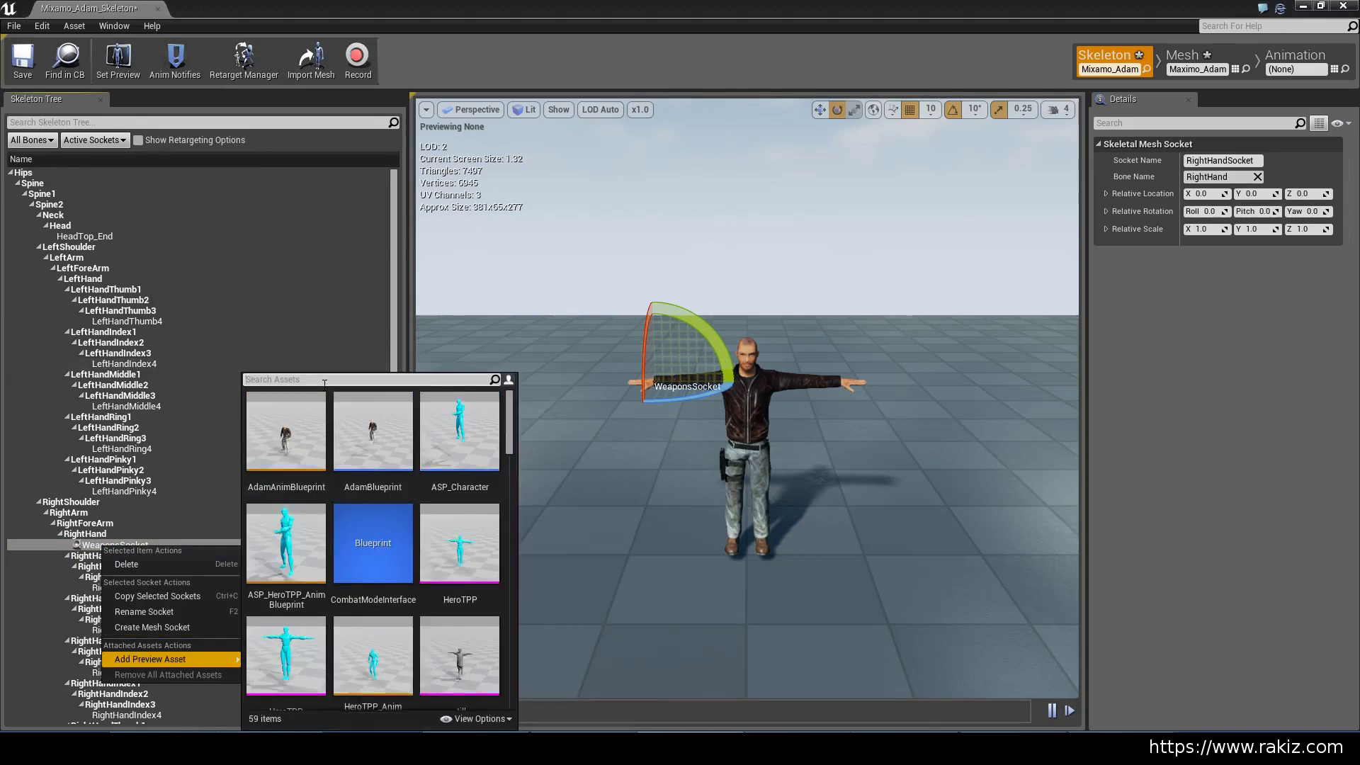
type("Rifle")
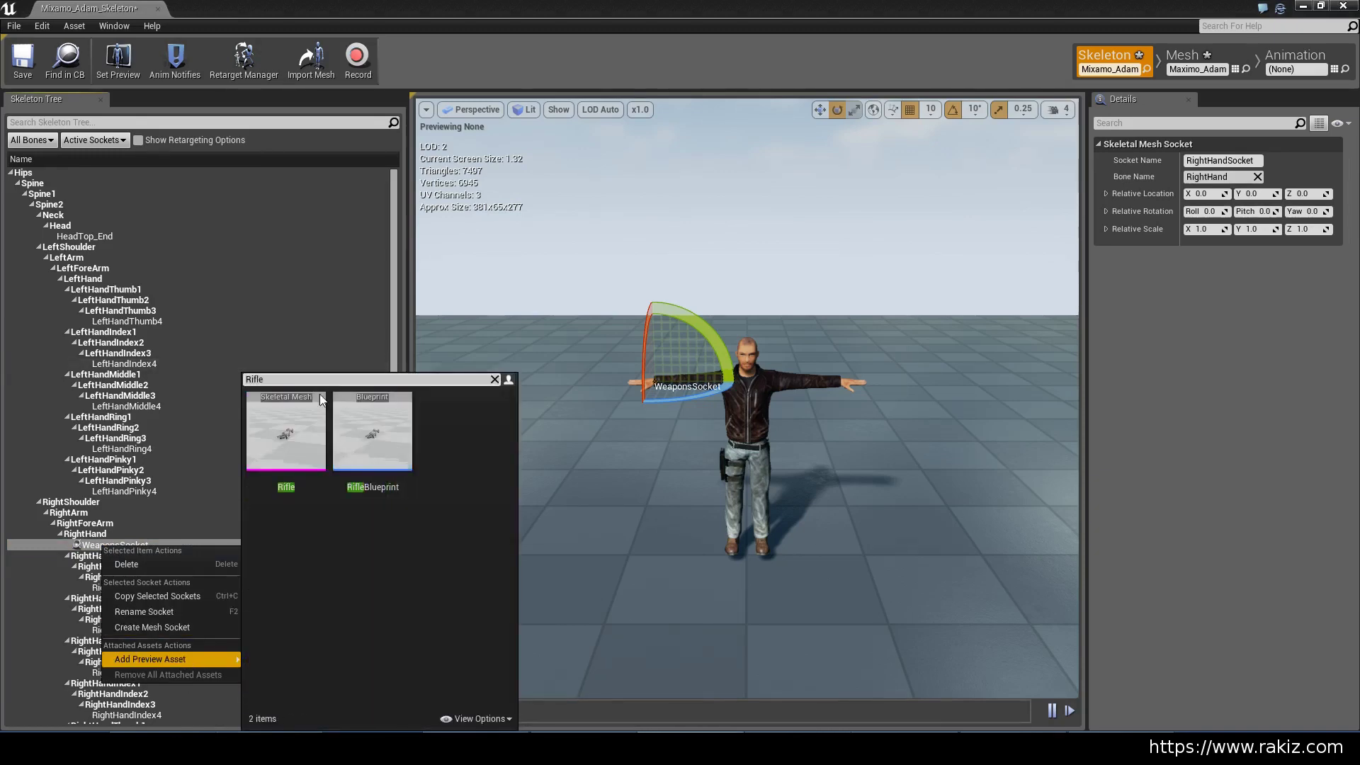
left_click(276, 448)
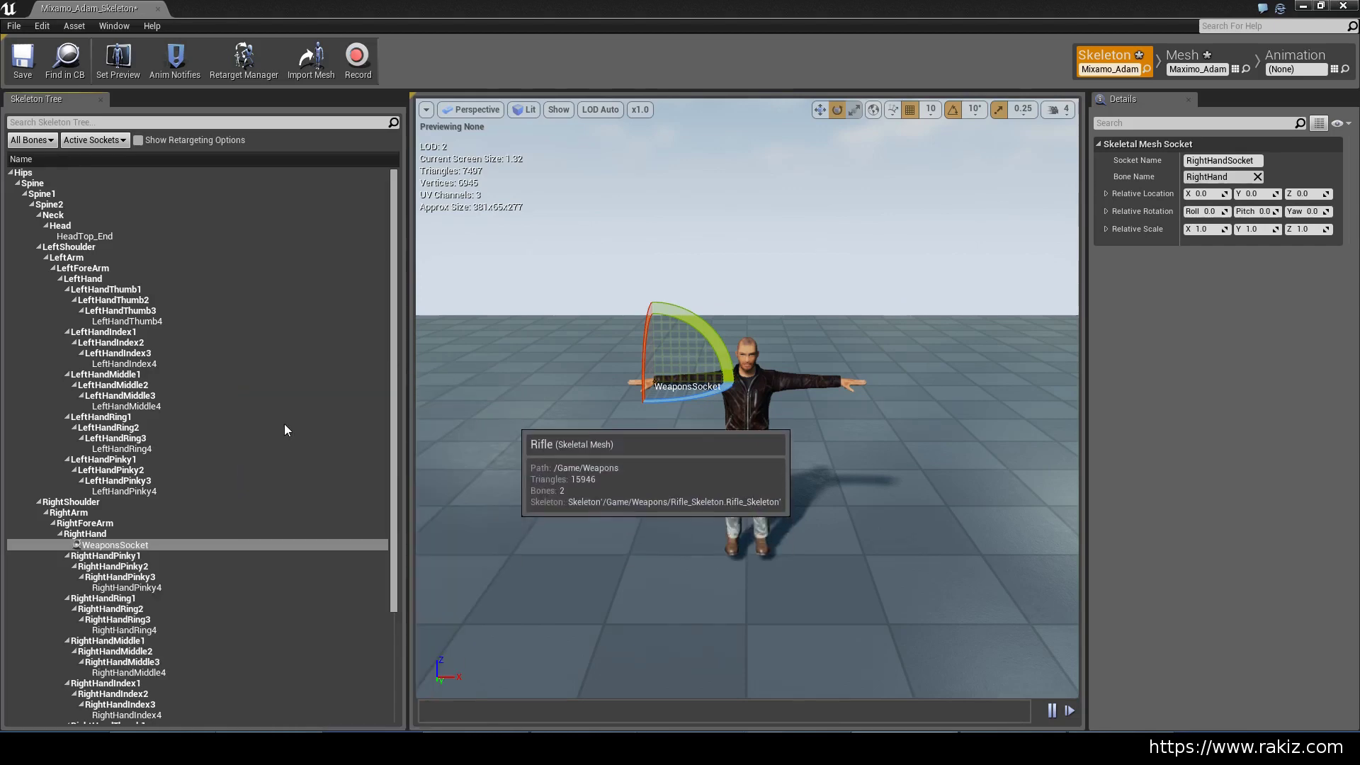
scroll(623, 425, "up", 8)
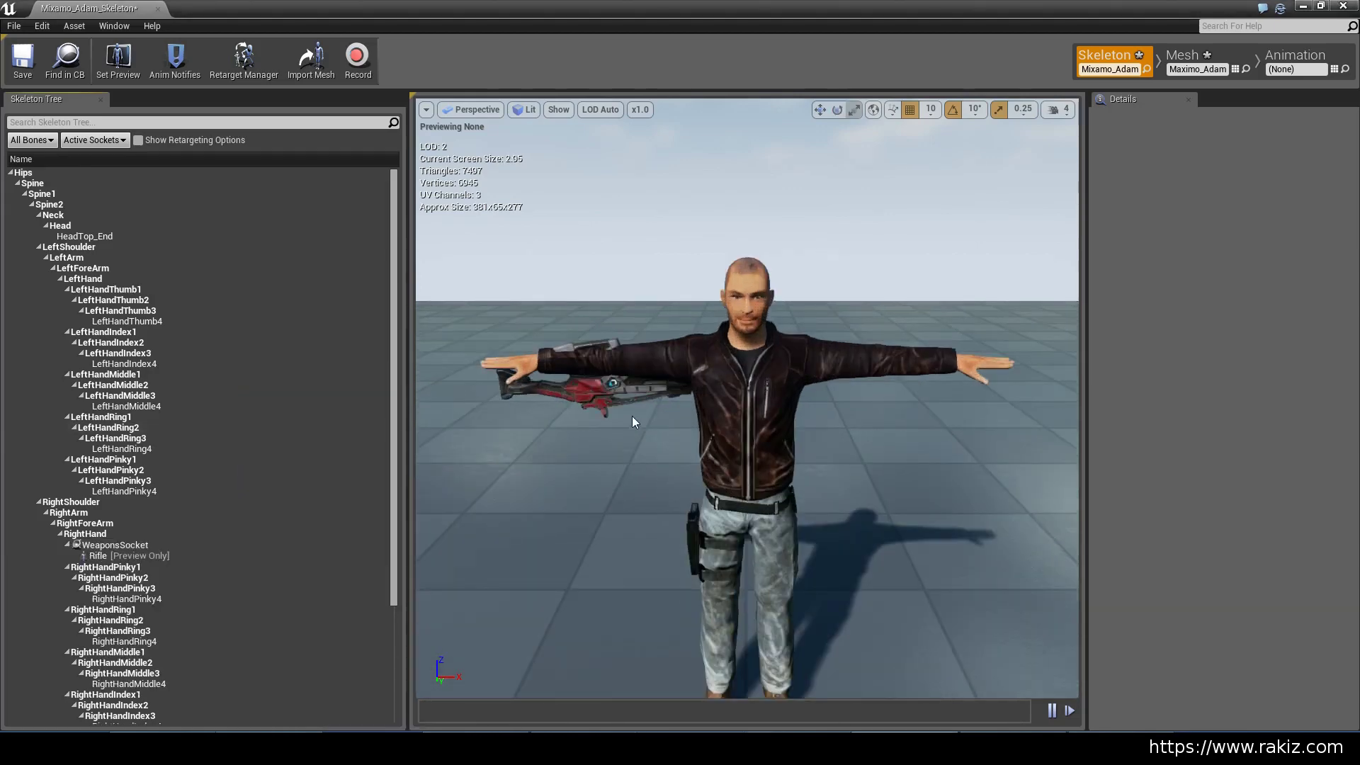
scroll(606, 433, "down", 3)
mouse_move(605, 433)
left_mouse_down()
mouse_move(698, 428)
mouse_move(602, 444)
left_mouse_up()
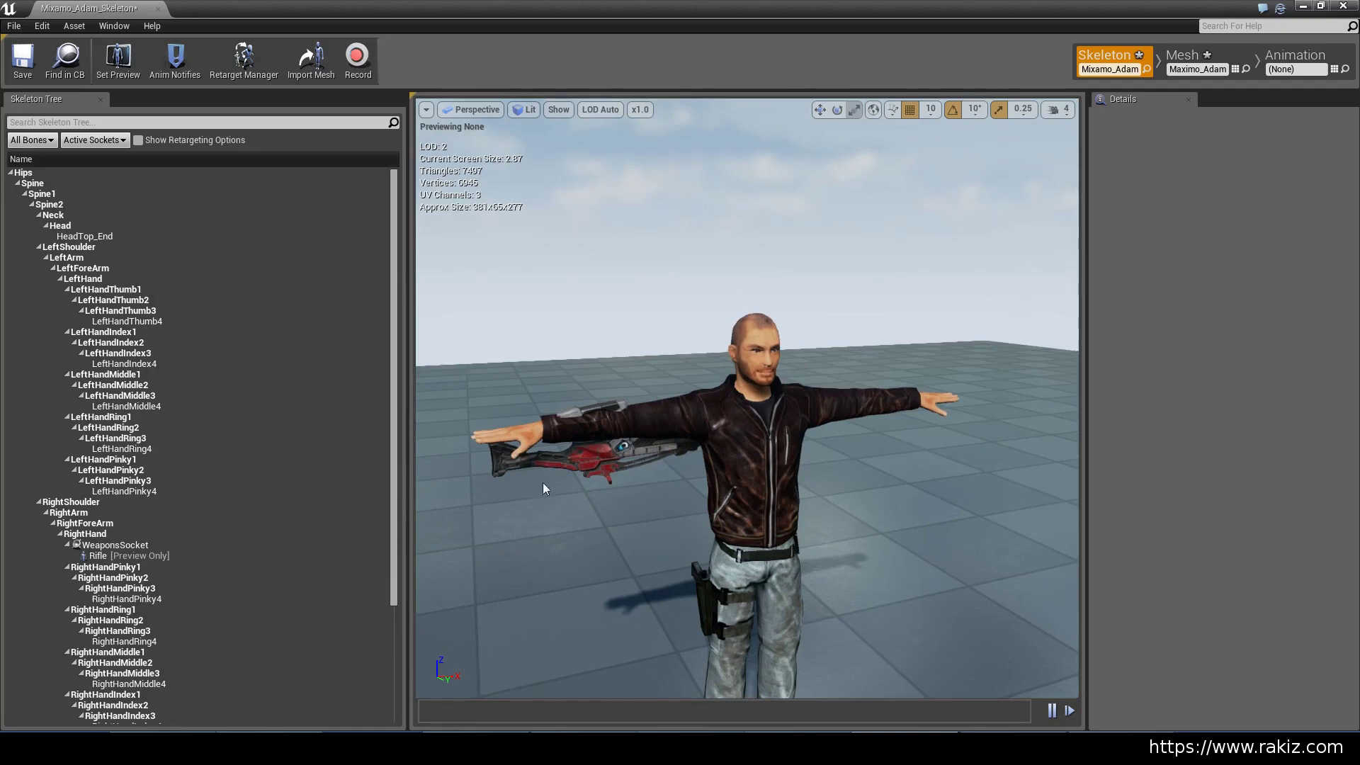
- Switch to animation editing mode, search the assets for "idle" and preview Idle_Rifle_Ironsights_Copy on the character
left_click(1281, 58)
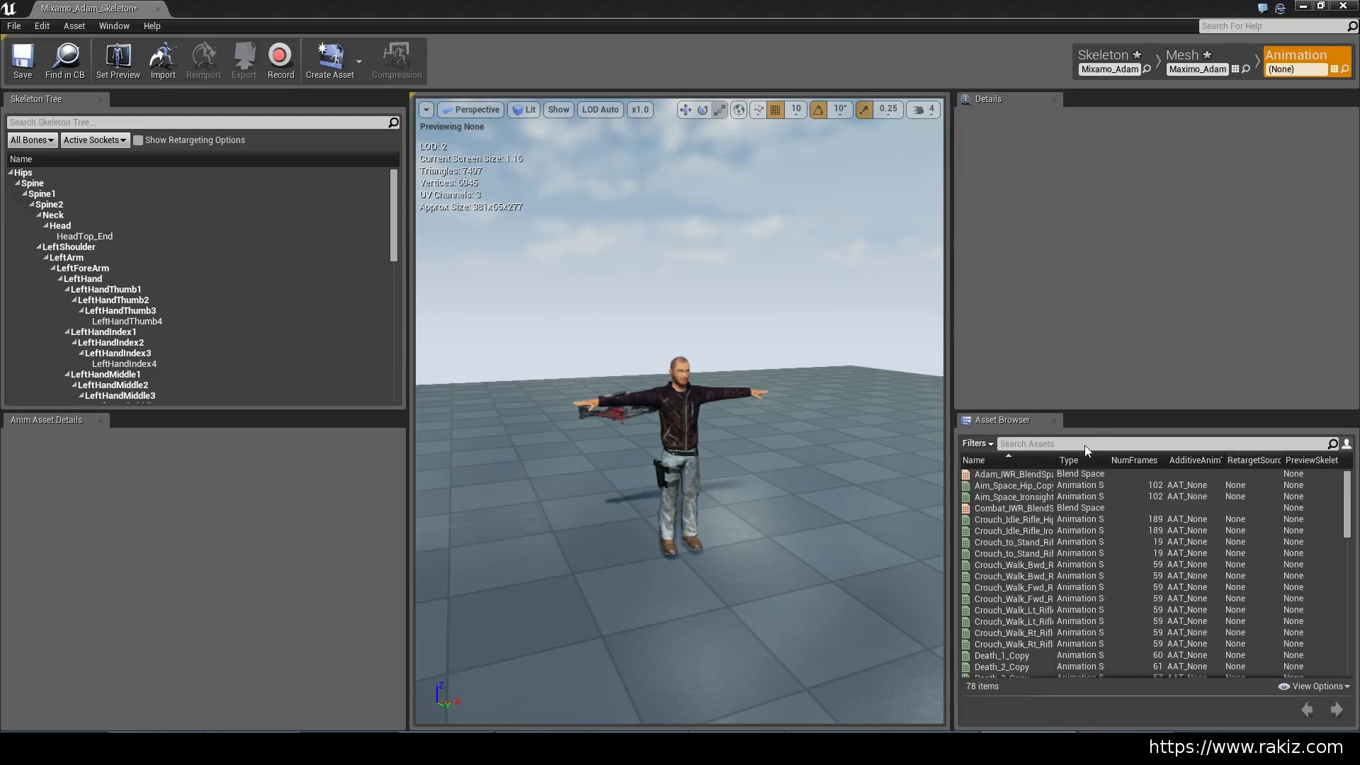
type("idle")
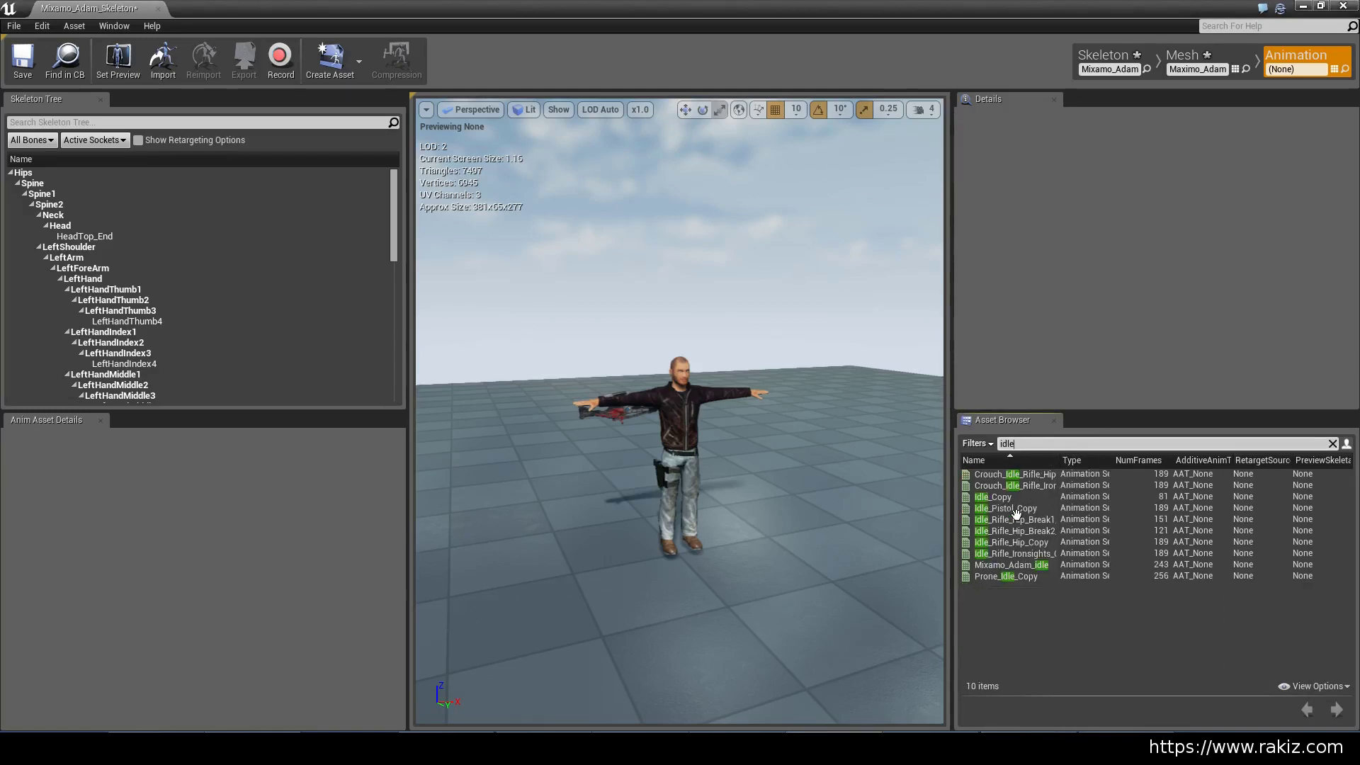
mouse_move(1024, 559)
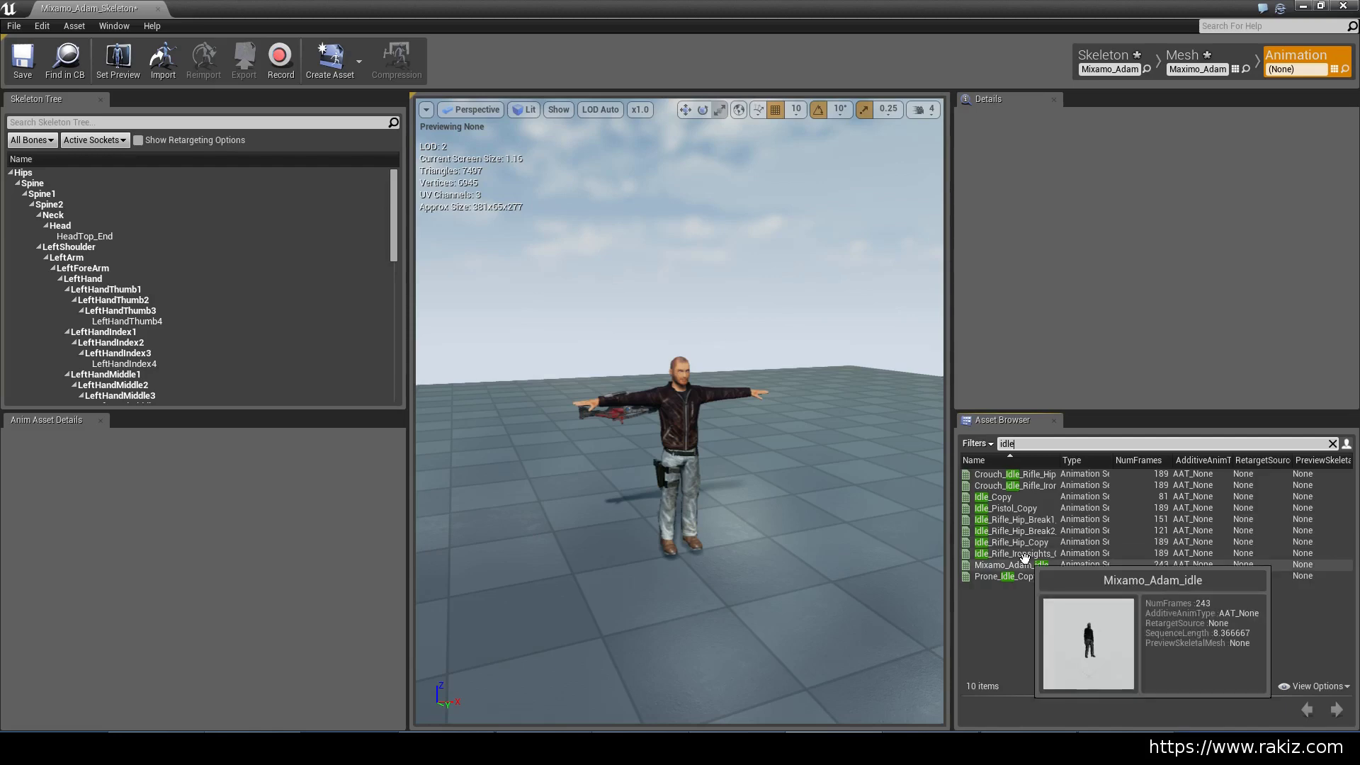
left_click(1024, 553)
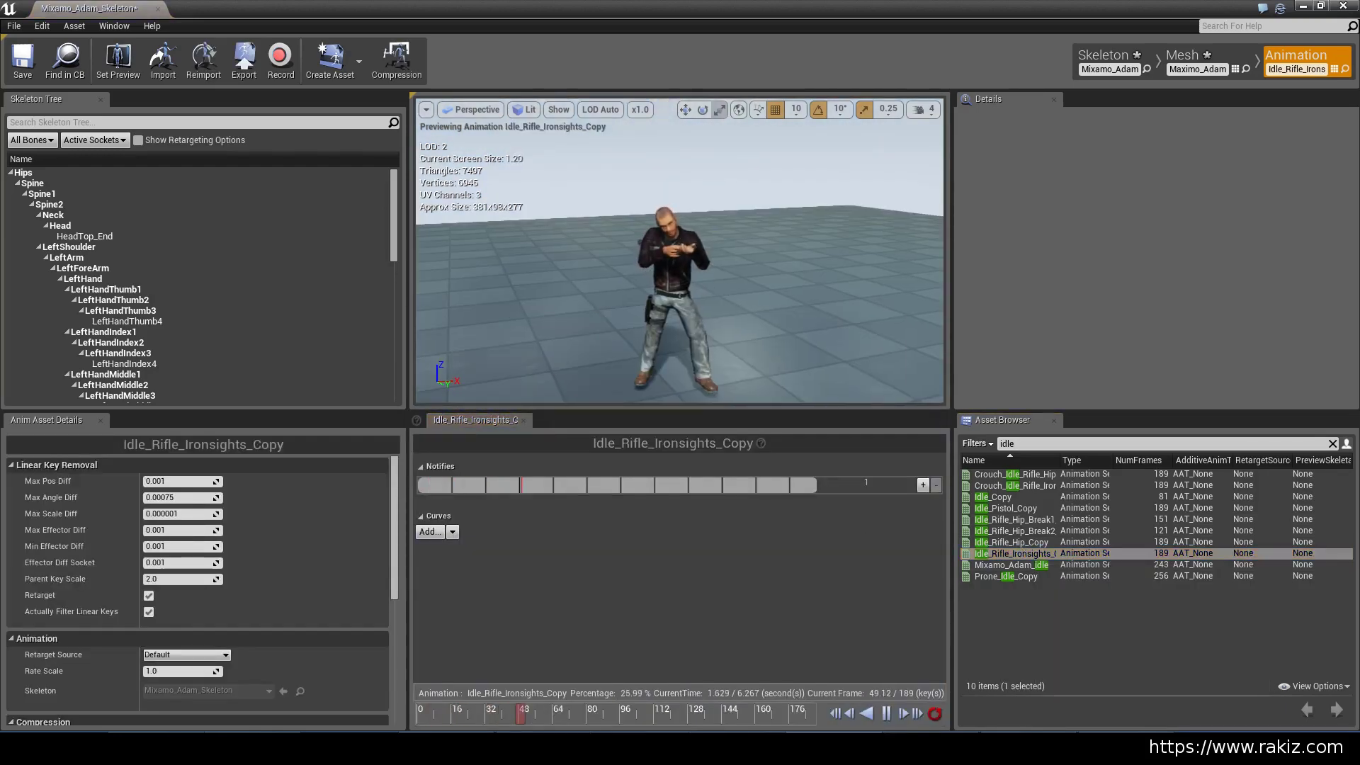
left_click_drag(694, 277, 728, 227)
key("f")
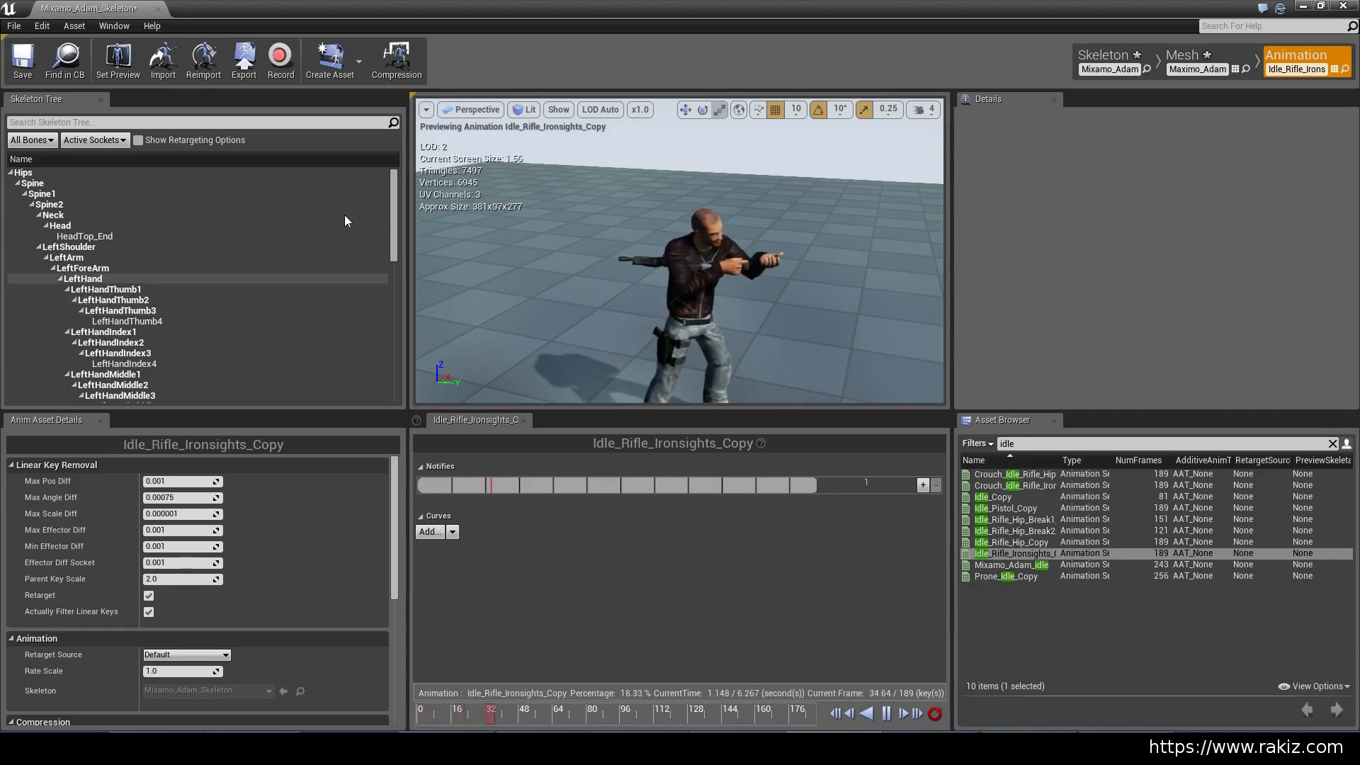
- Return to skeleton editing mode and select WeaponsSocket under RightHand, widening the area that shows its transform properties
left_click(1115, 53)
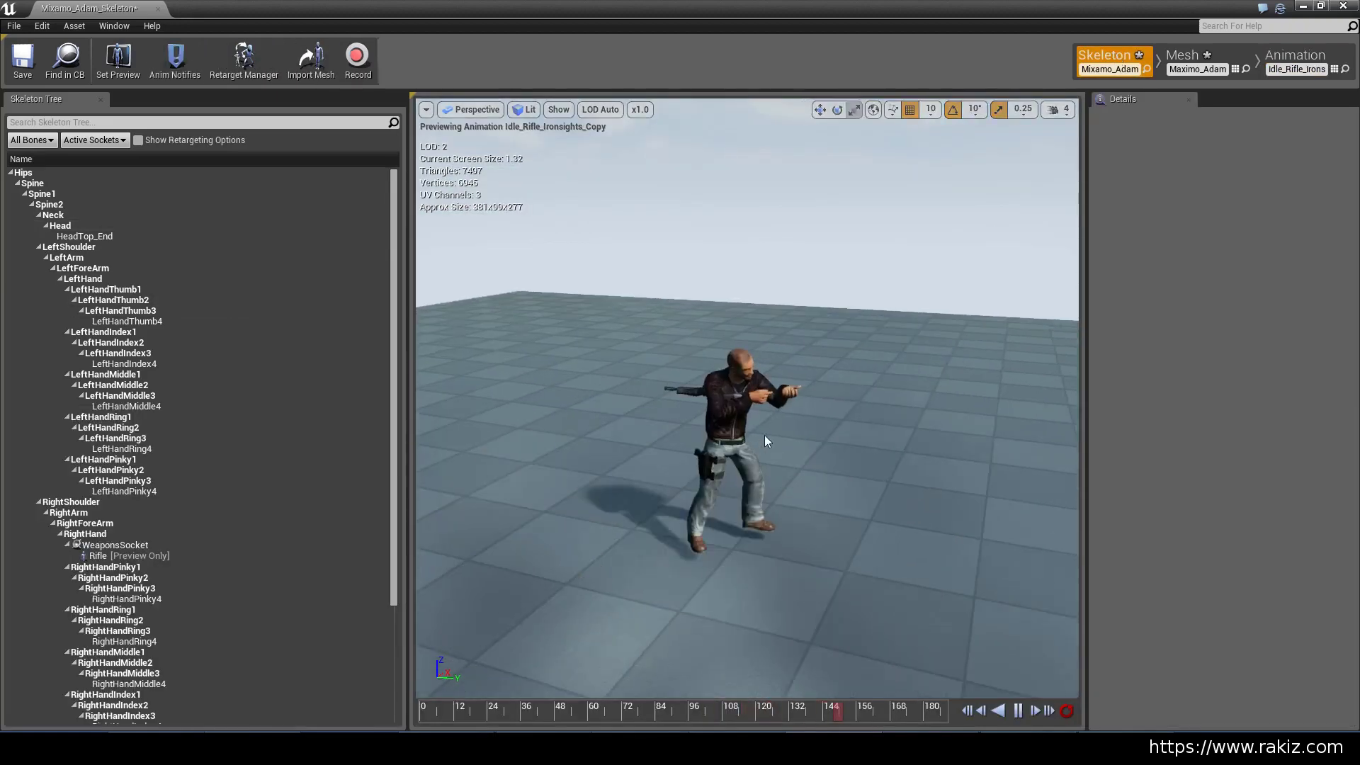
scroll(775, 438, "up", 2)
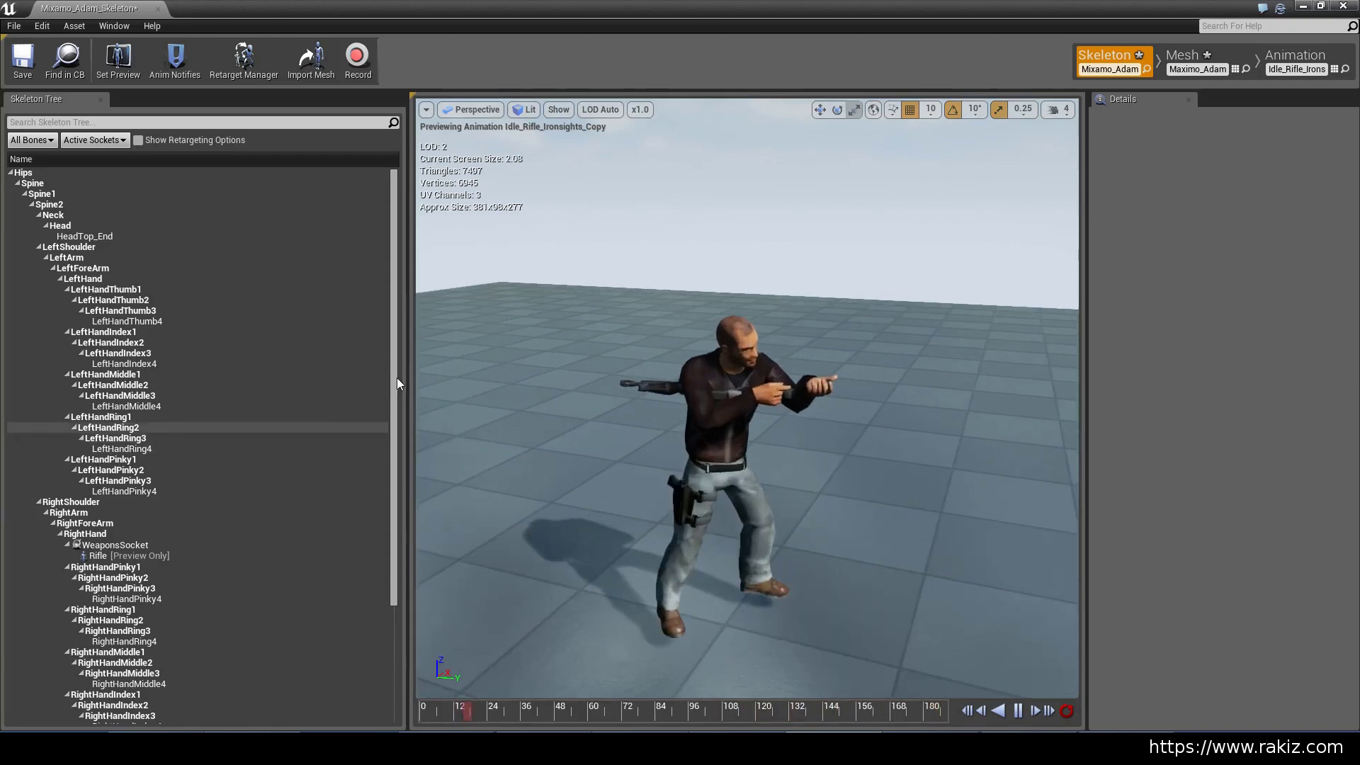
scroll(266, 504, "down", 3)
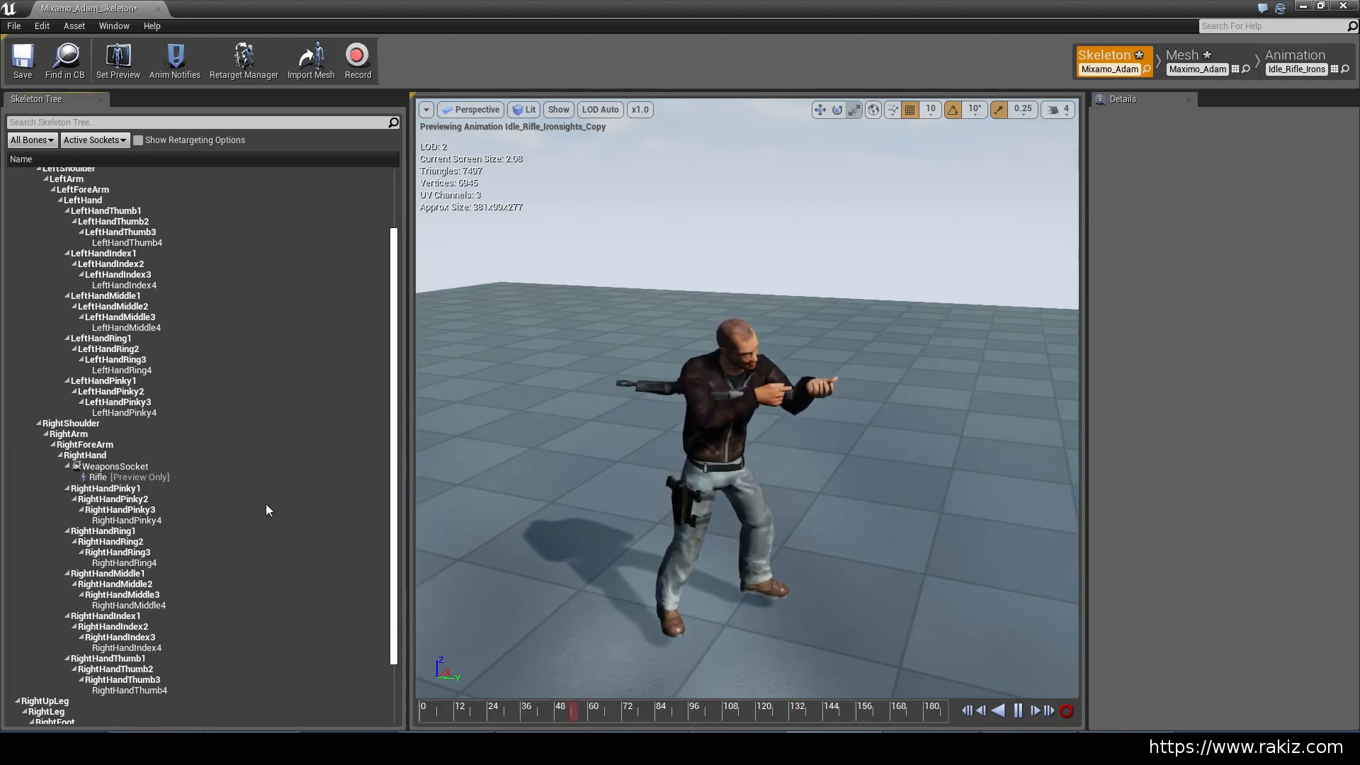
left_click(119, 469)
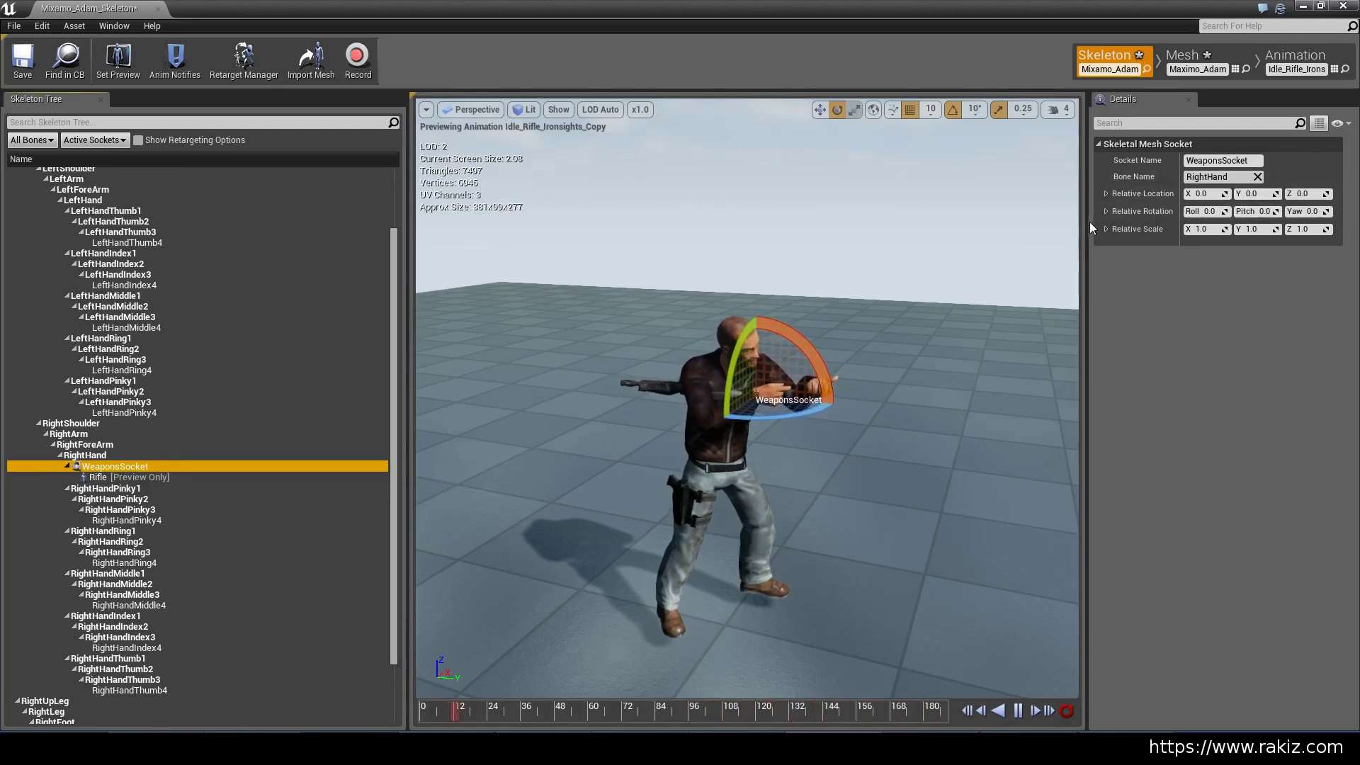
left_click_drag(1086, 226, 991, 224)
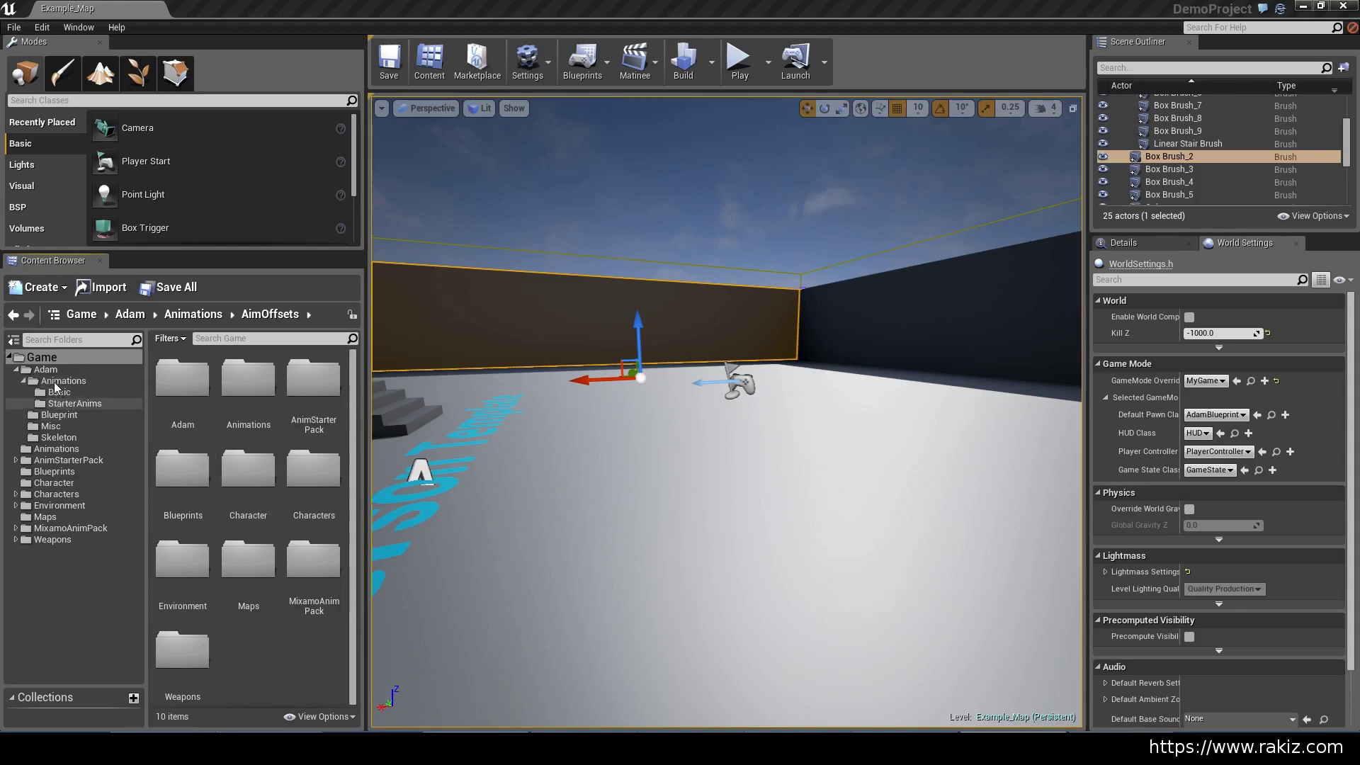
- Filter the StarterAnims folder by "aim" and open the Aim_Space_Ironsights_Copy animation
left_click(75, 403)
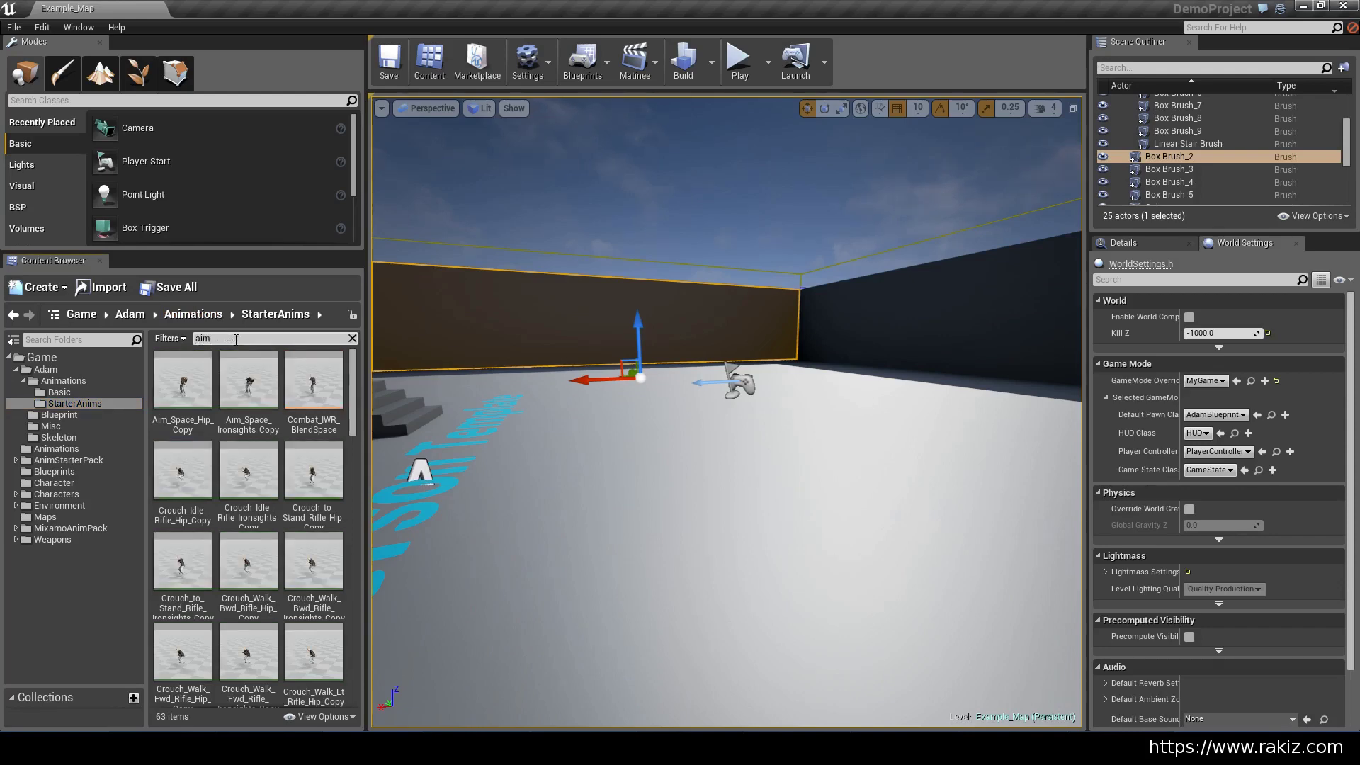
left_click(236, 340)
type("aim")
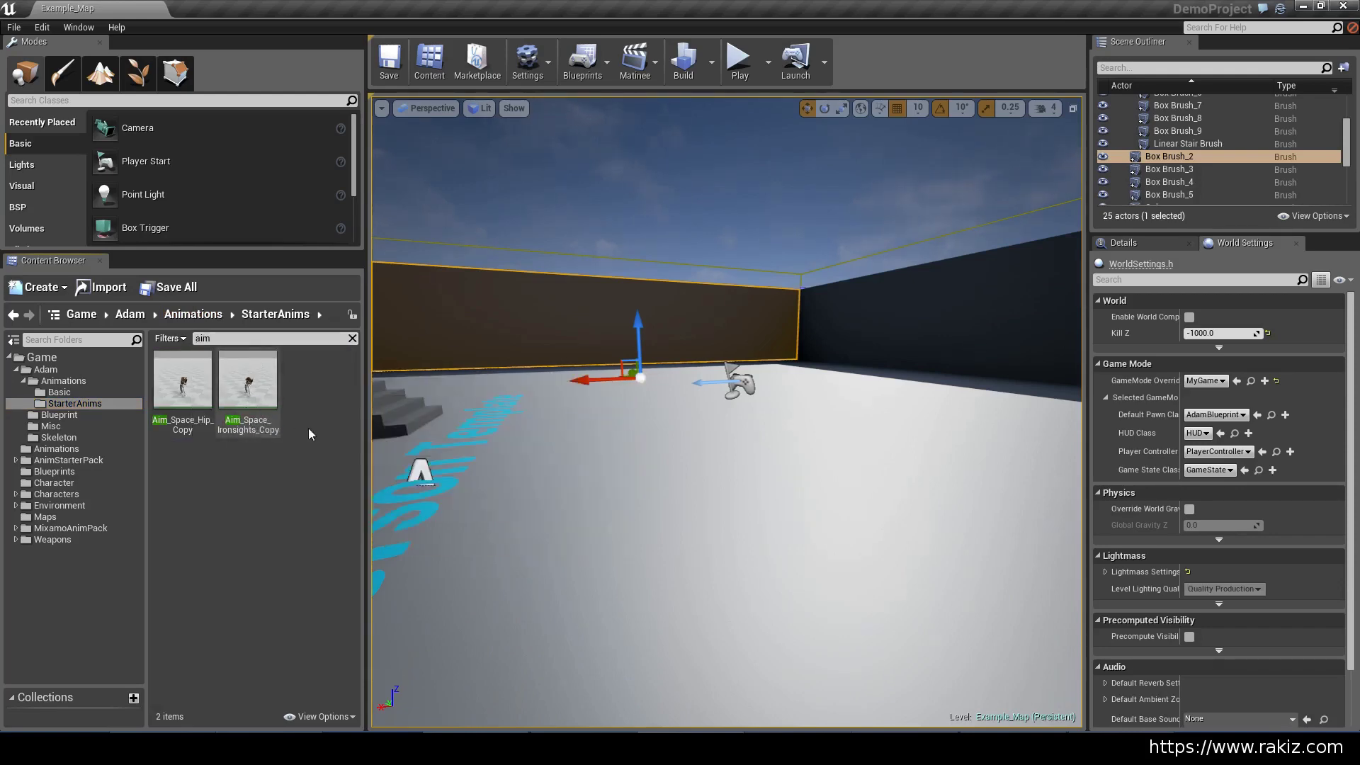
double_click(252, 389)
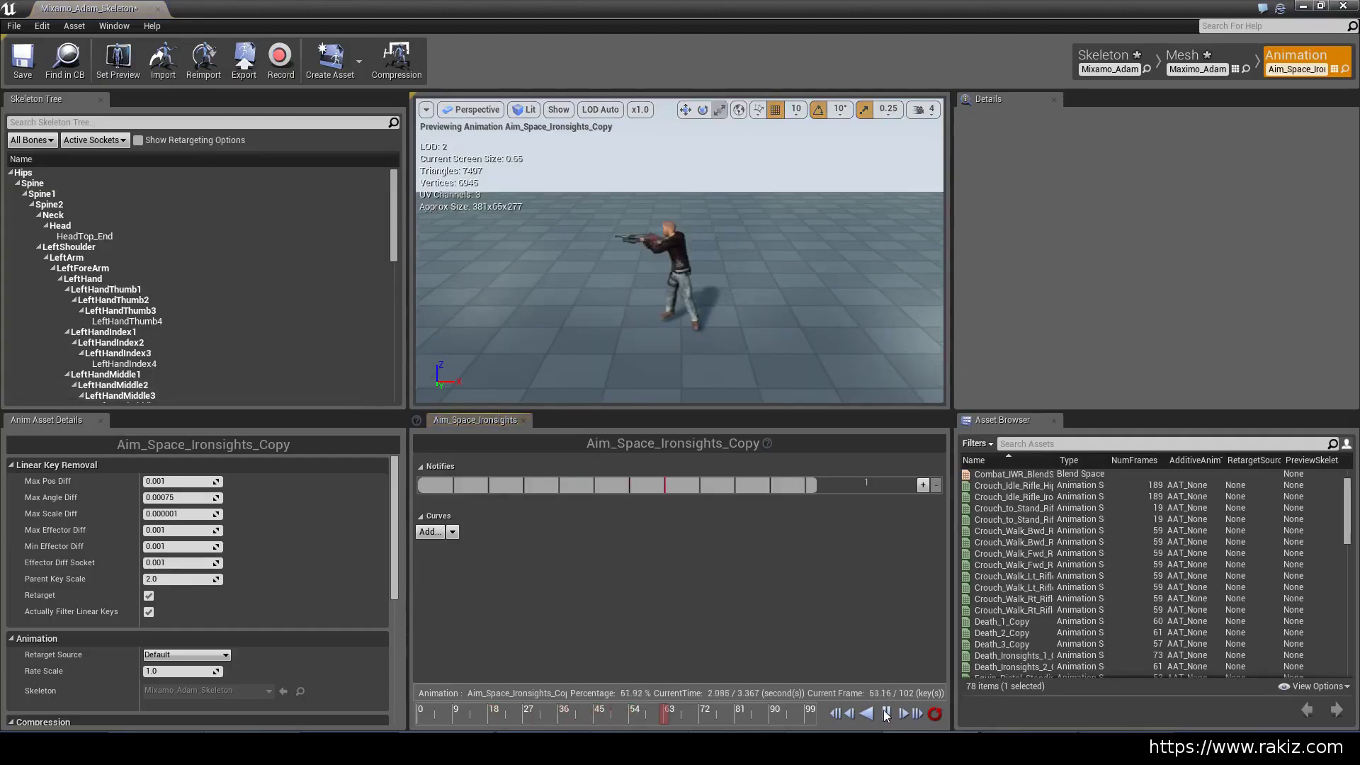
- Pause Aim_Space_Ironsights_Copy, scrub through its aiming poses and close the animation editor
left_click(886, 713)
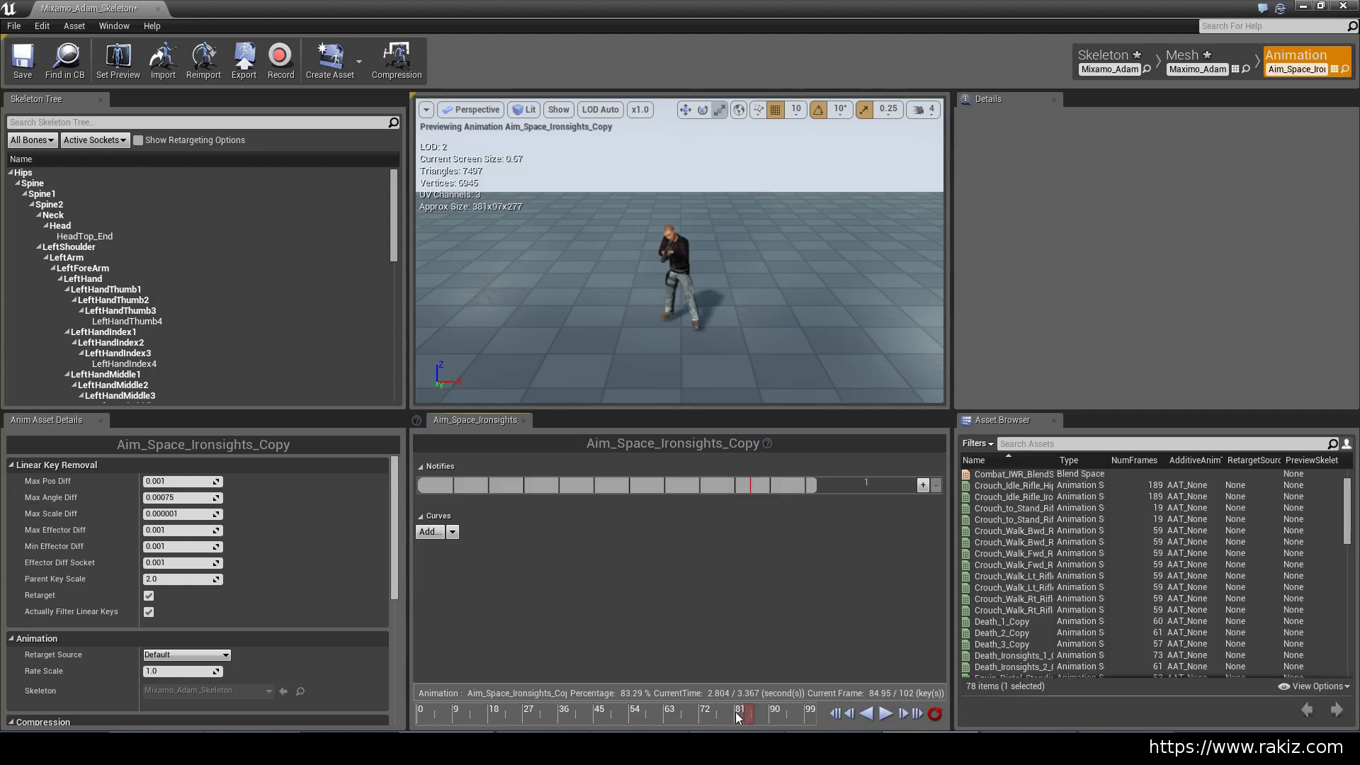
left_click_drag(687, 711, 749, 714)
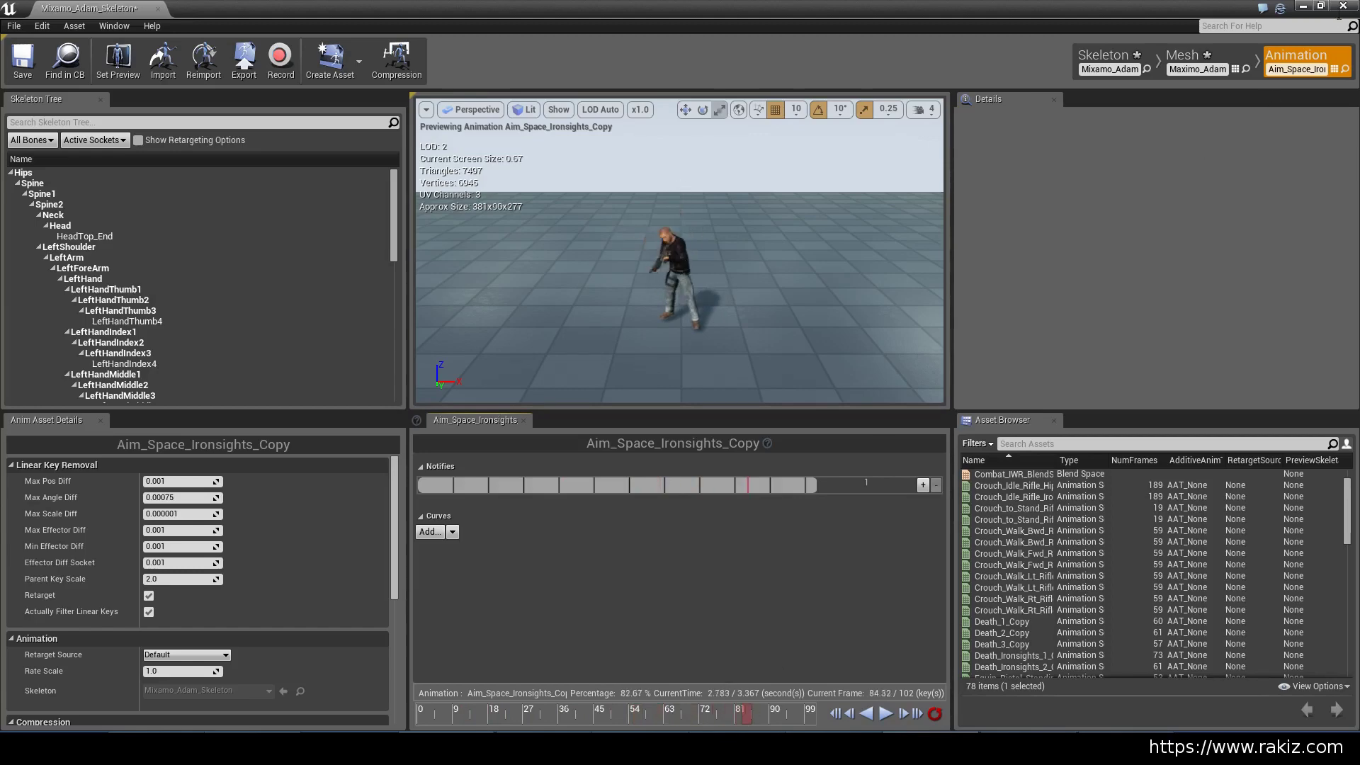
left_click(1342, 6)
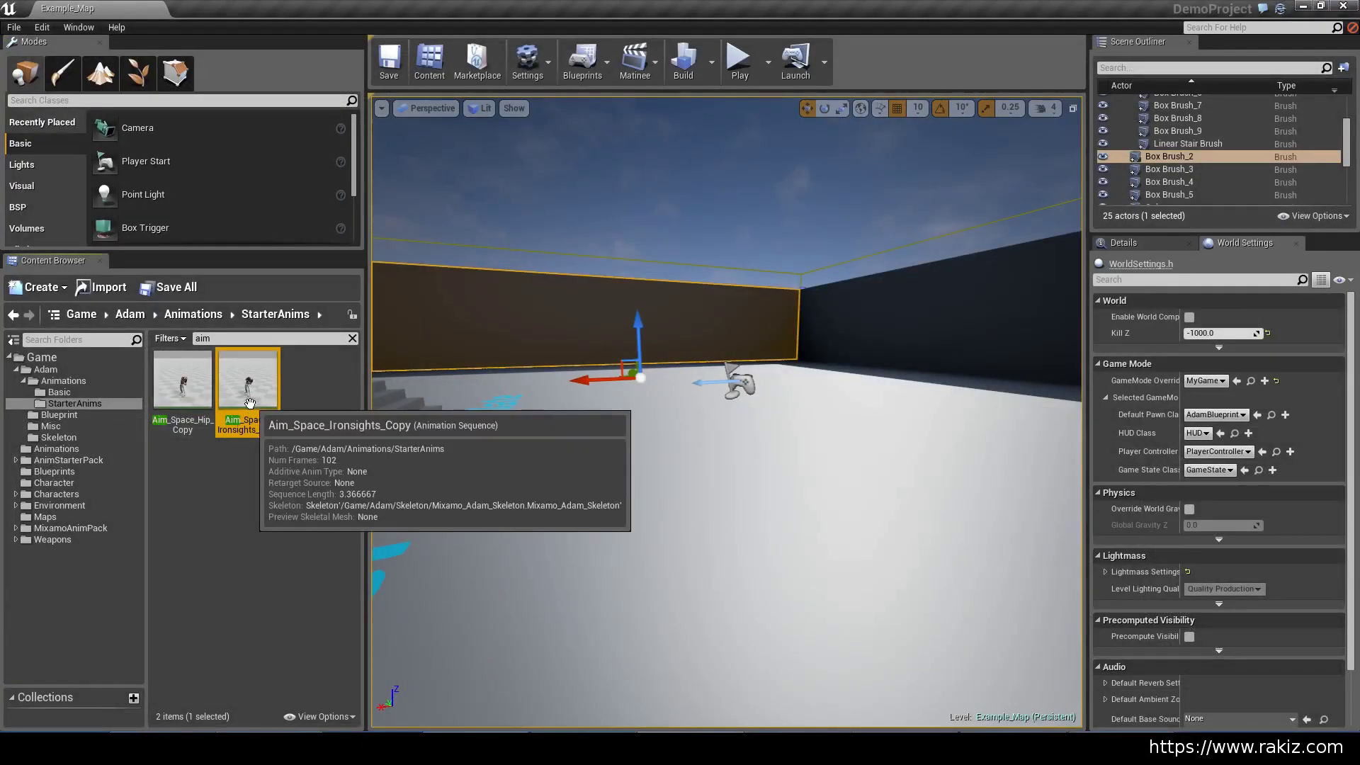
- Create a folder named AimOffsets inside Adam's Animations folder
left_click(47, 383)
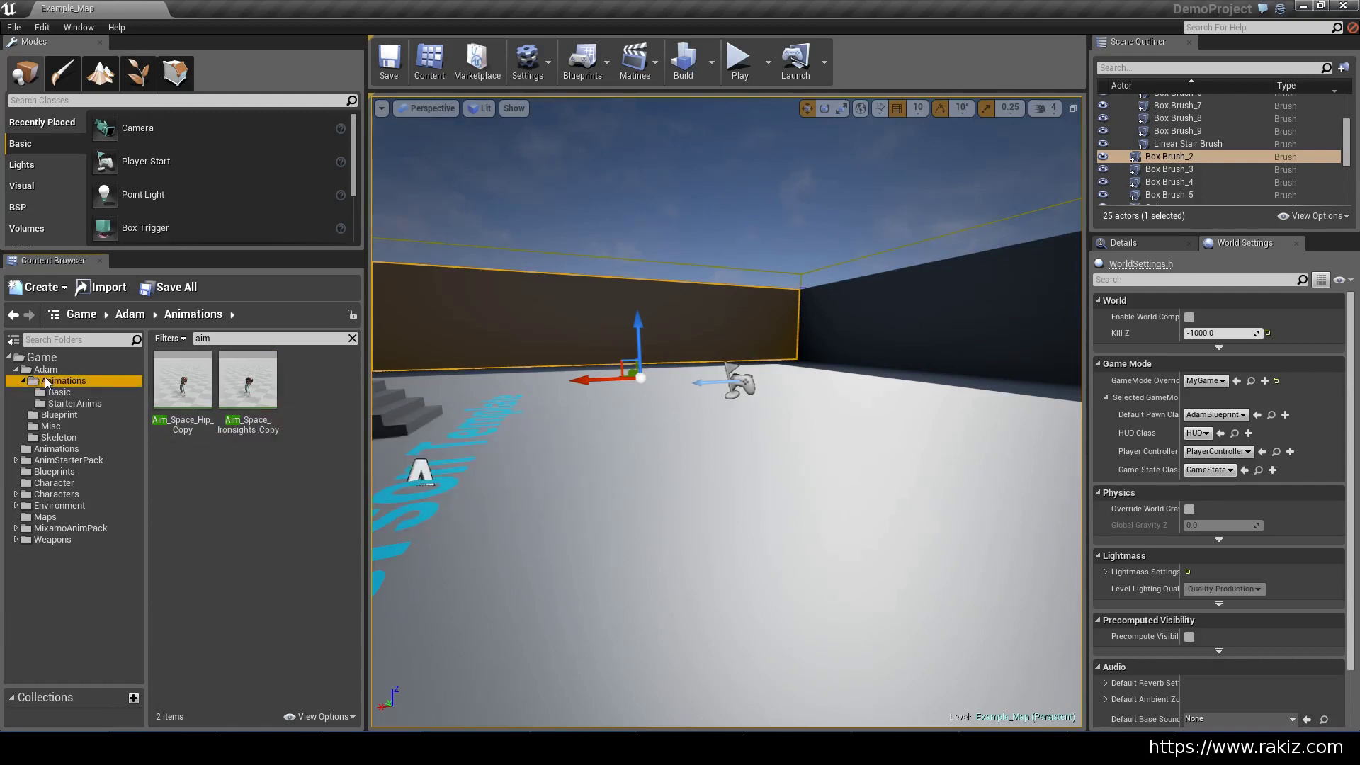
right_click(46, 382)
left_click(95, 384)
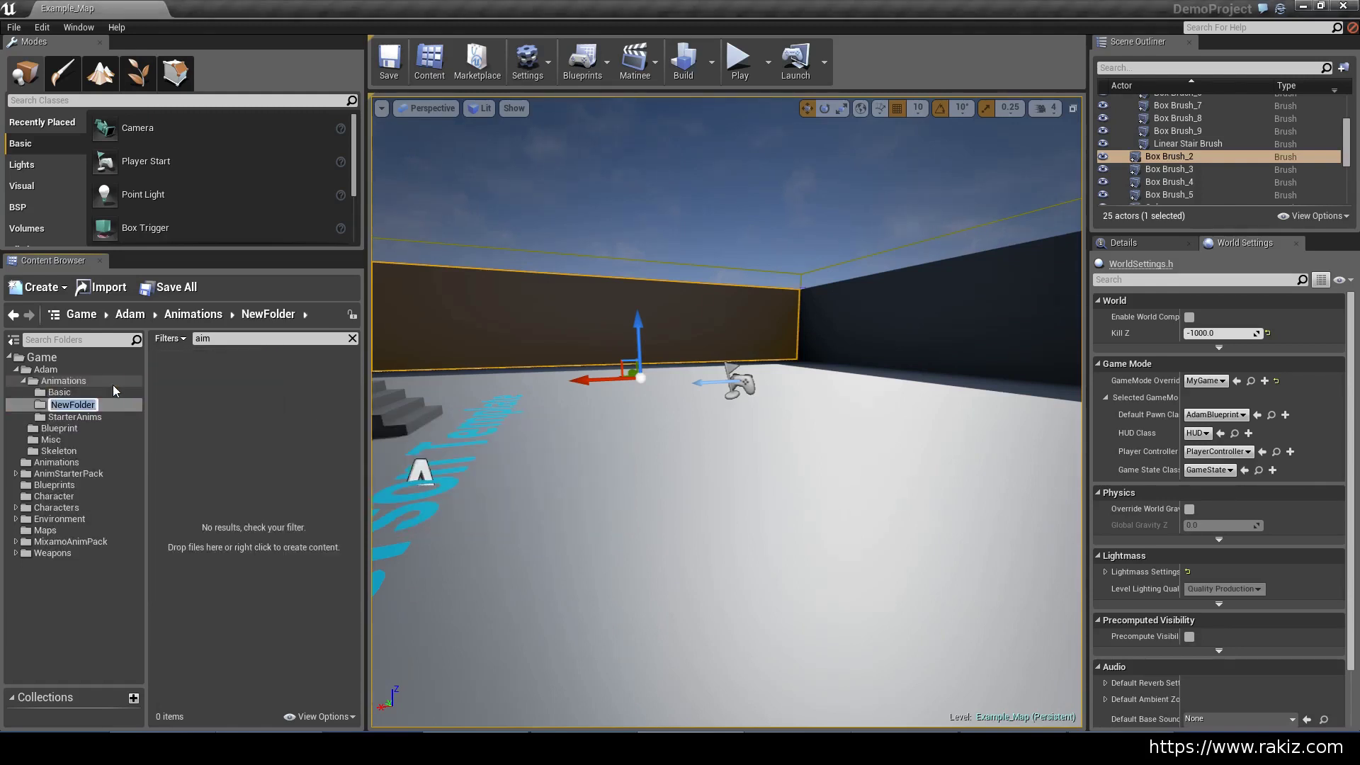
type("AimOffsets")
key("Return")
- Copy the Aim_Space_Ironsights_Copy animation from StarterAnims into the AimOffsets folder
left_click(57, 414)
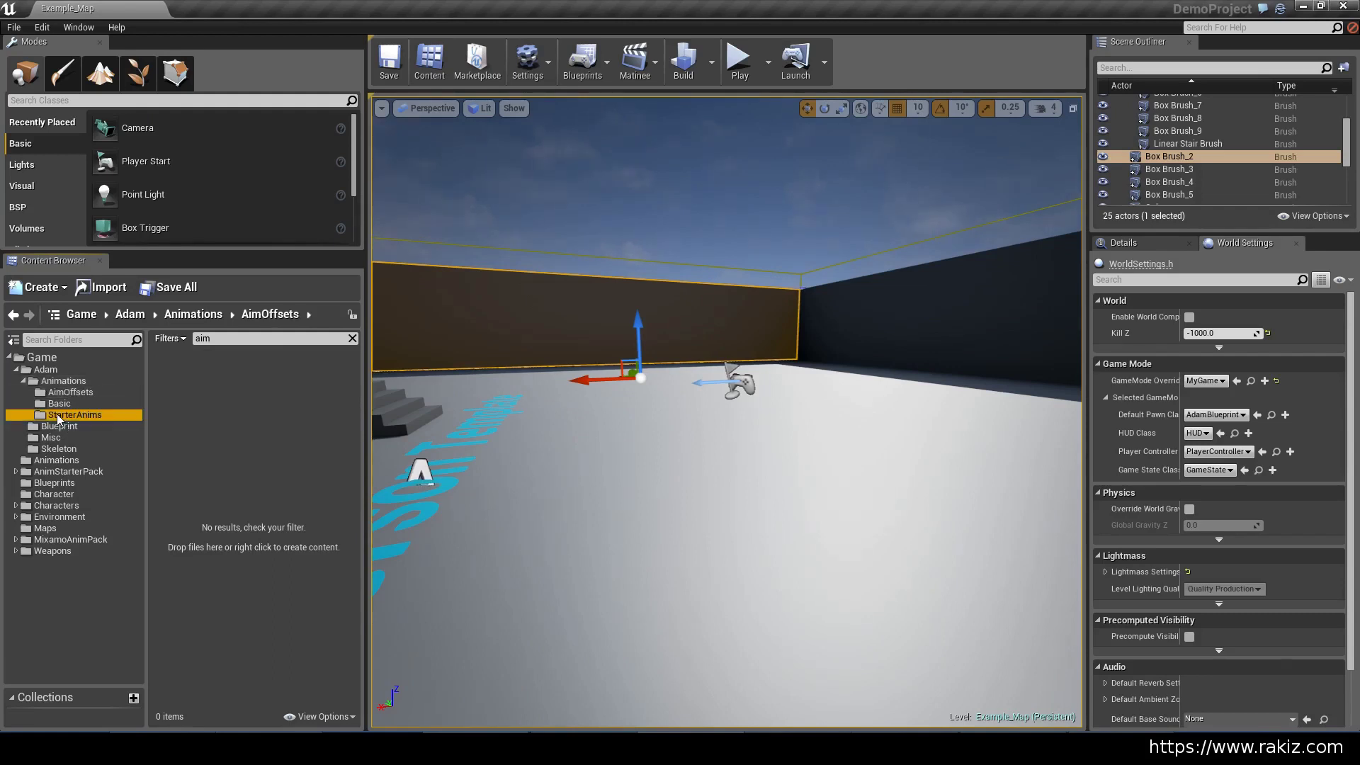
left_click(243, 387)
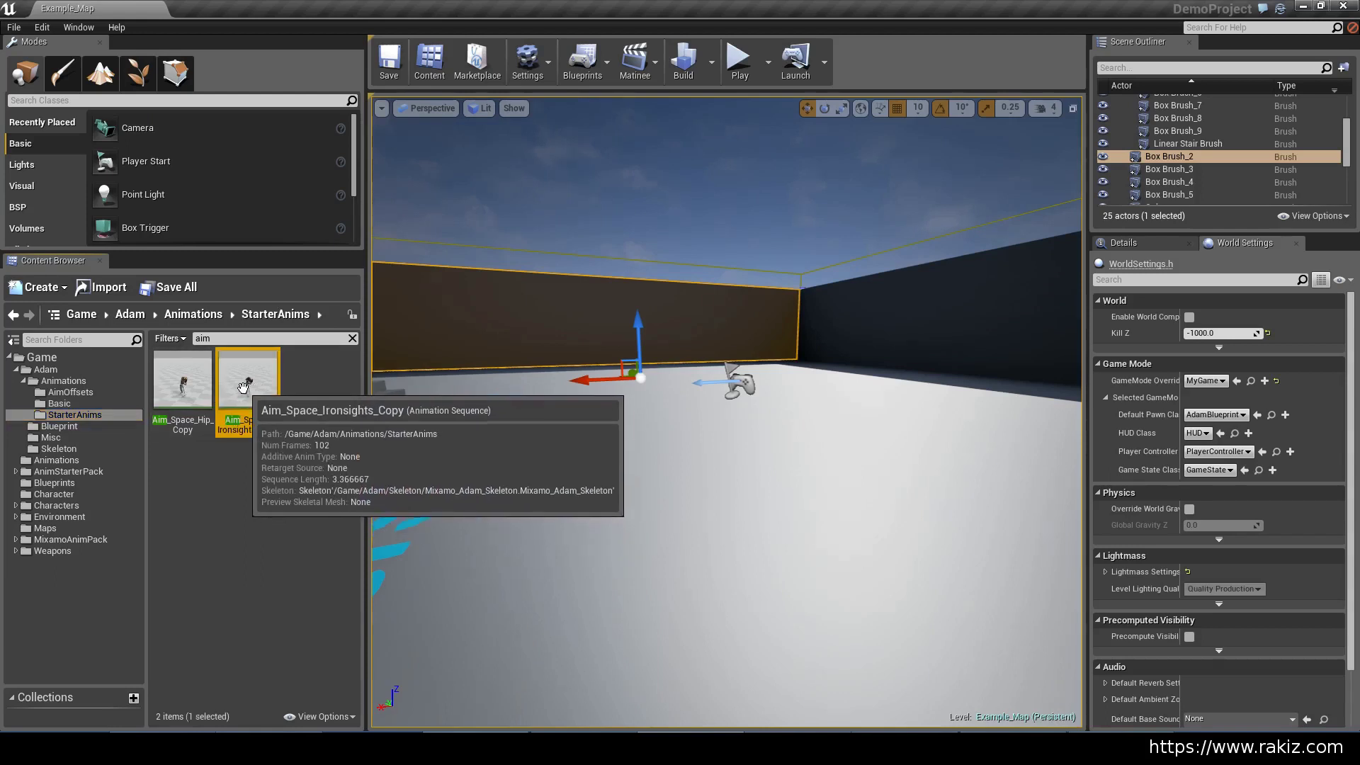
left_click_drag(243, 387, 71, 394)
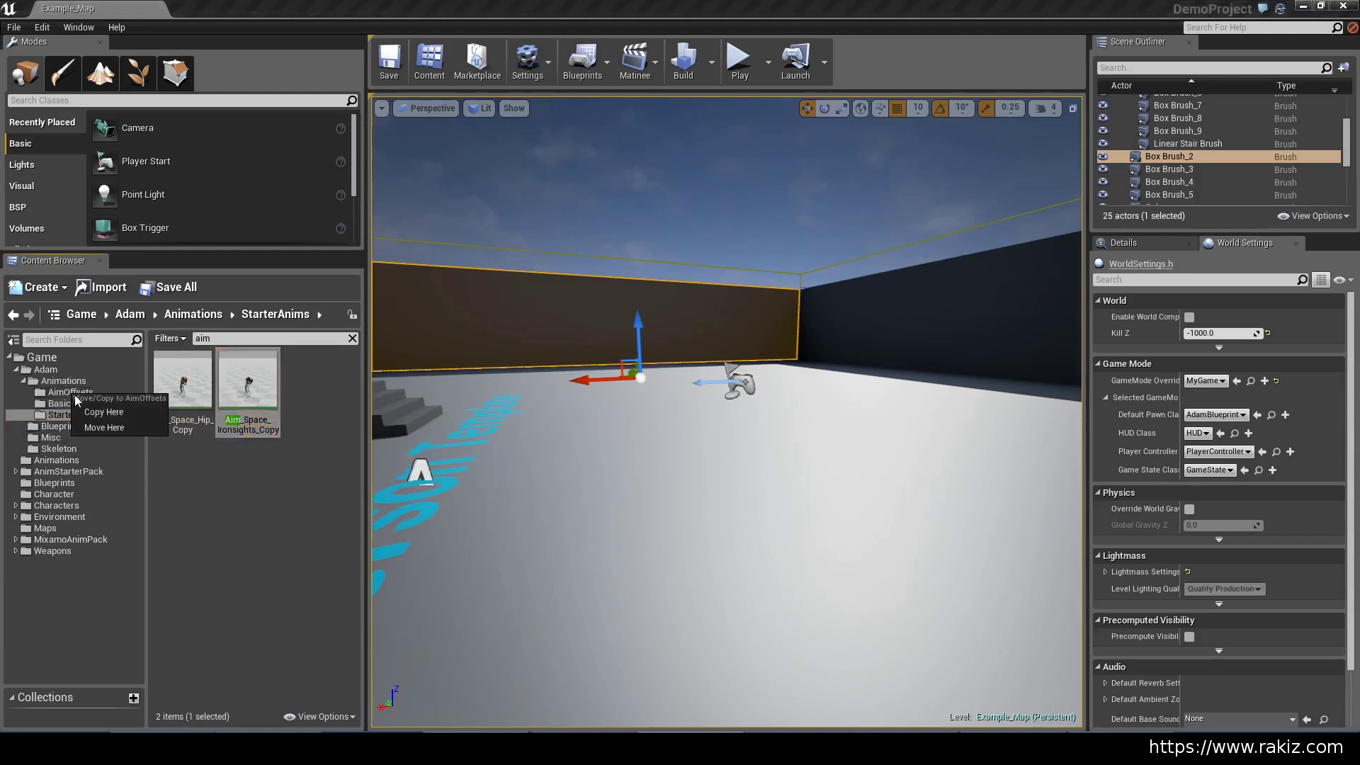
left_click(113, 412)
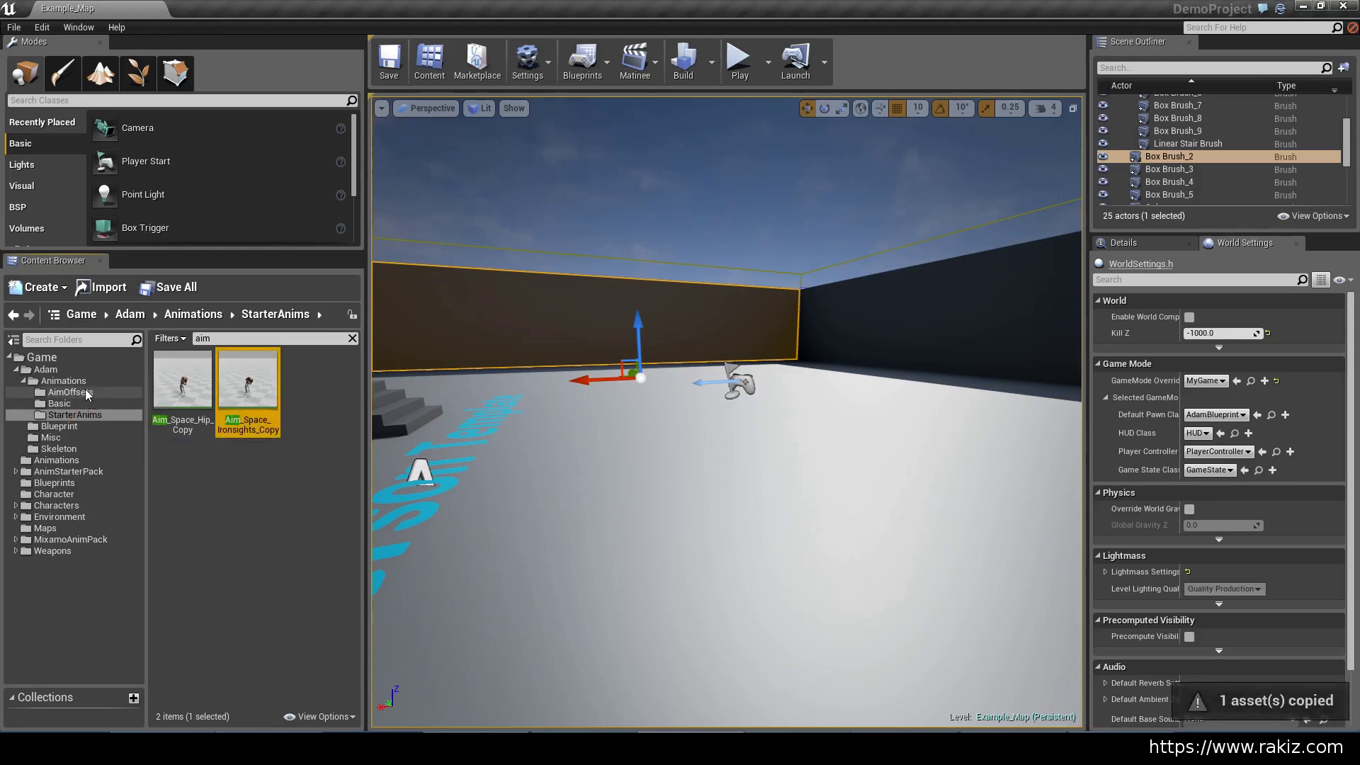
- Rename the copied Aim_Space_Ironsights_Copy animation in the AimOffsets folder to CC
left_click(85, 392)
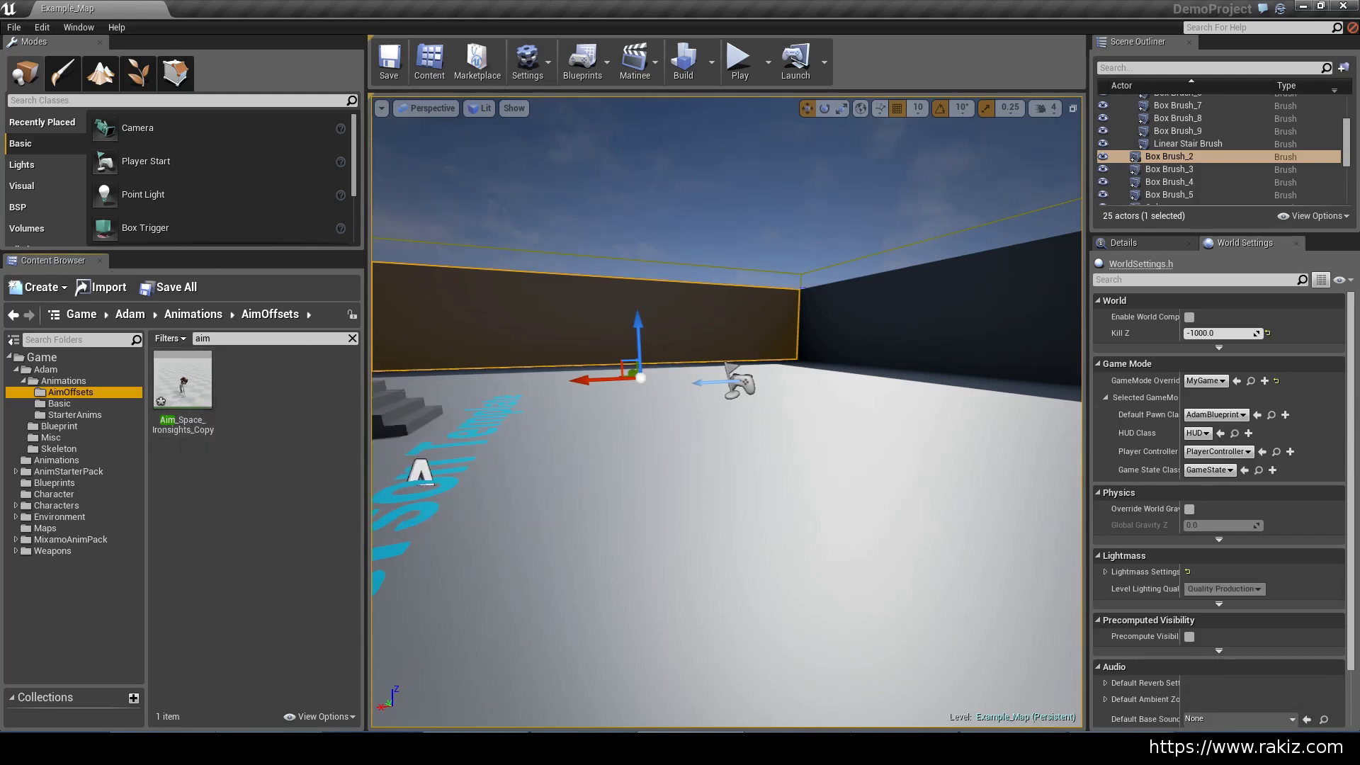
left_click(174, 372)
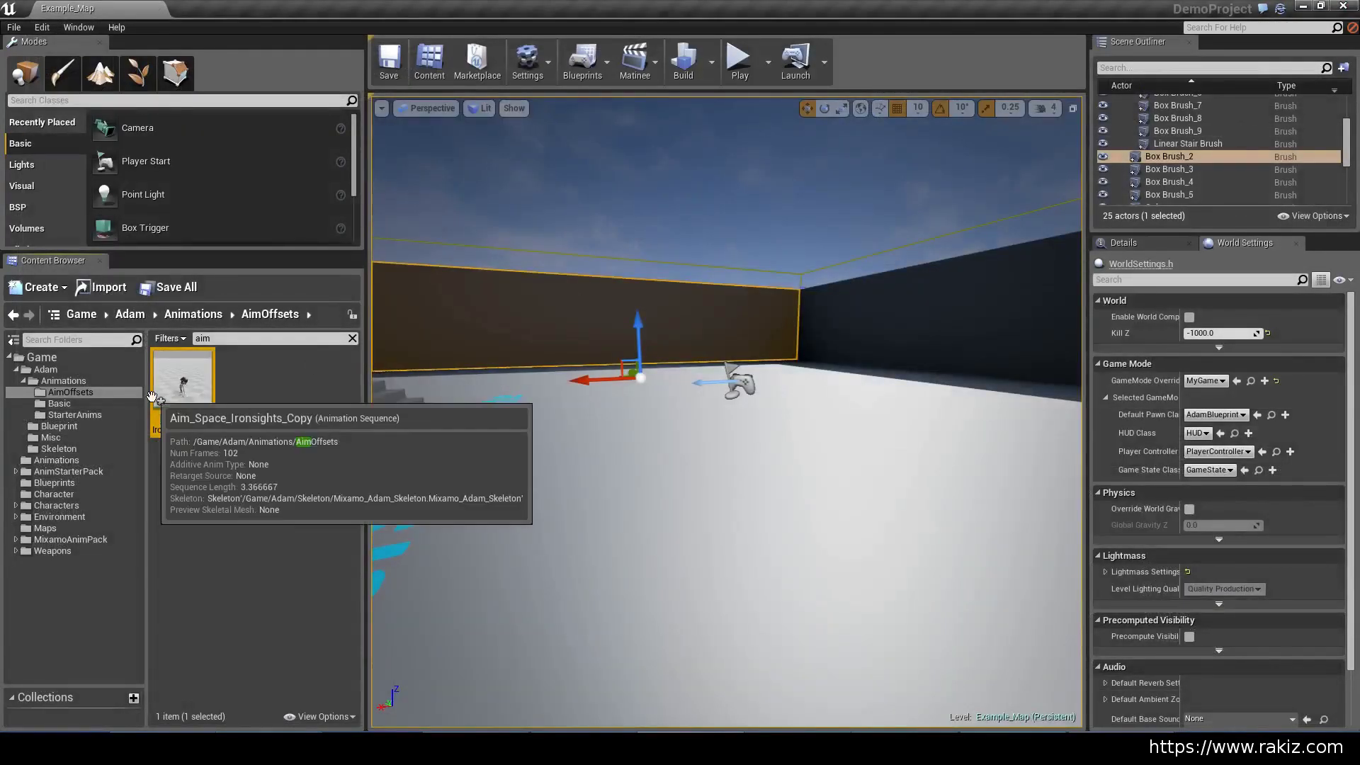
right_click(165, 382)
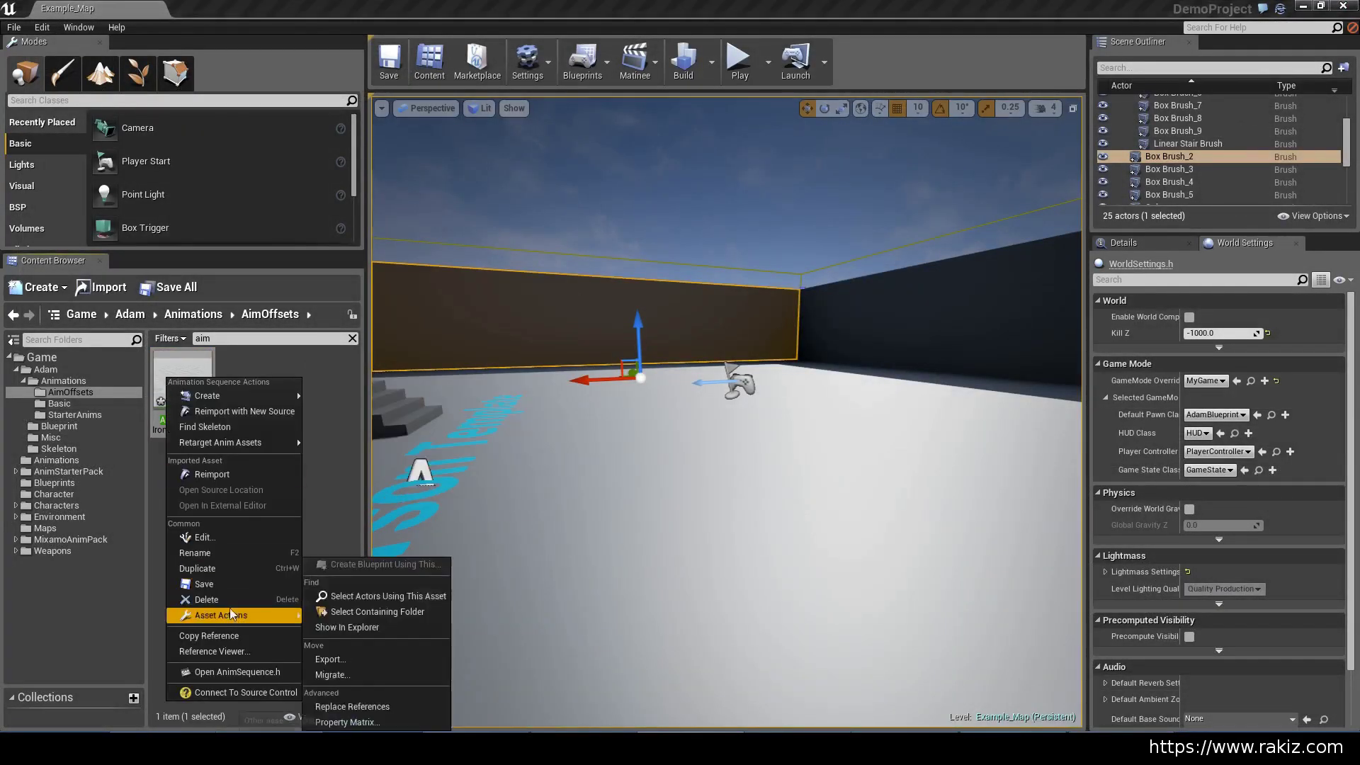
left_click(225, 552)
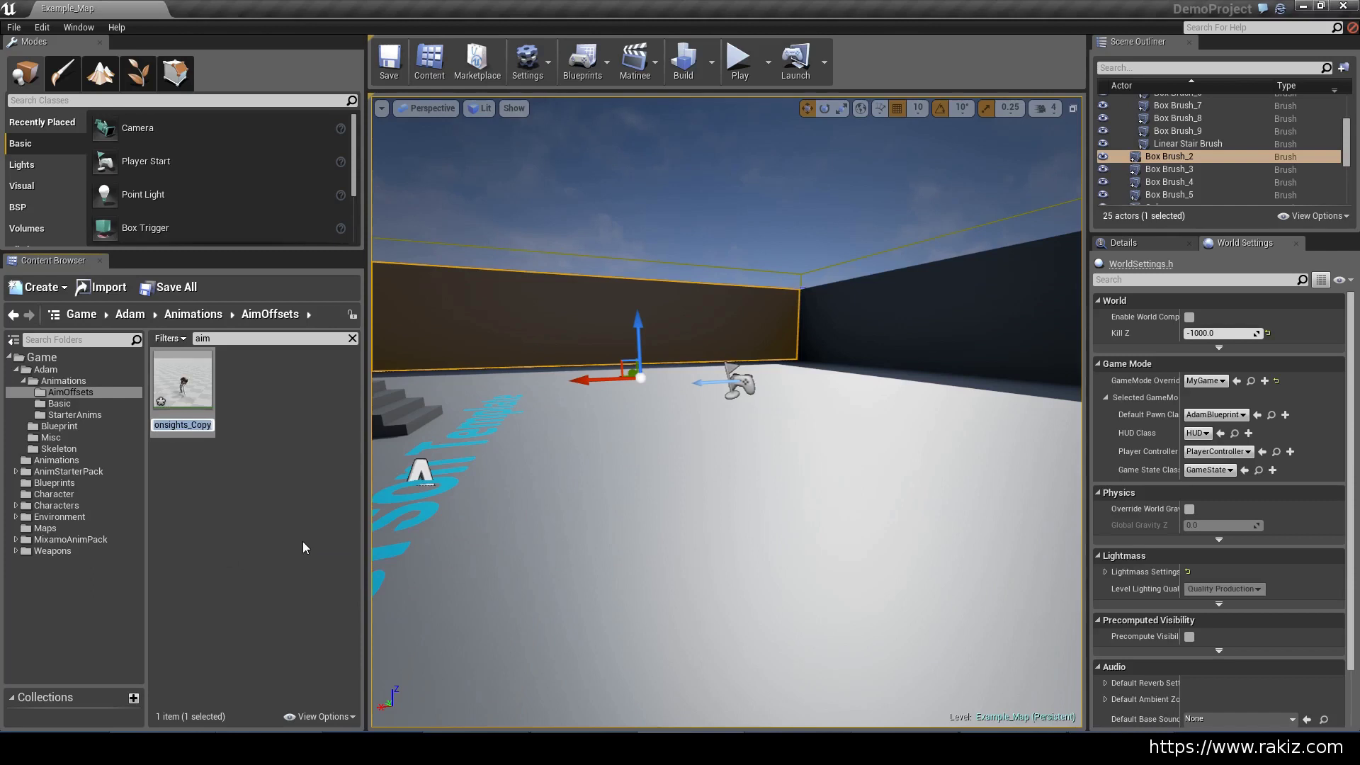
type("CC")
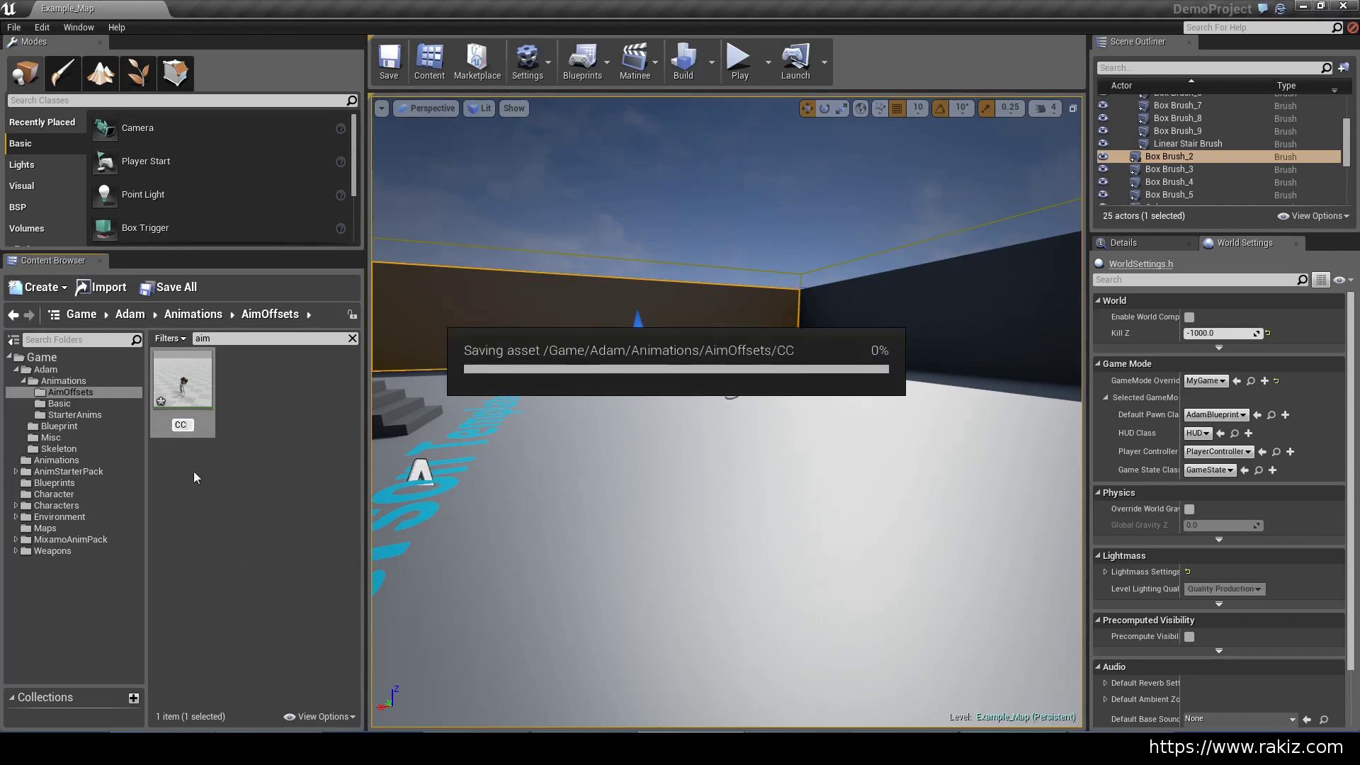
key("Return")
- Open the CC animation, pause its playback and set the playhead to the start of the sequence
double_click(171, 377)
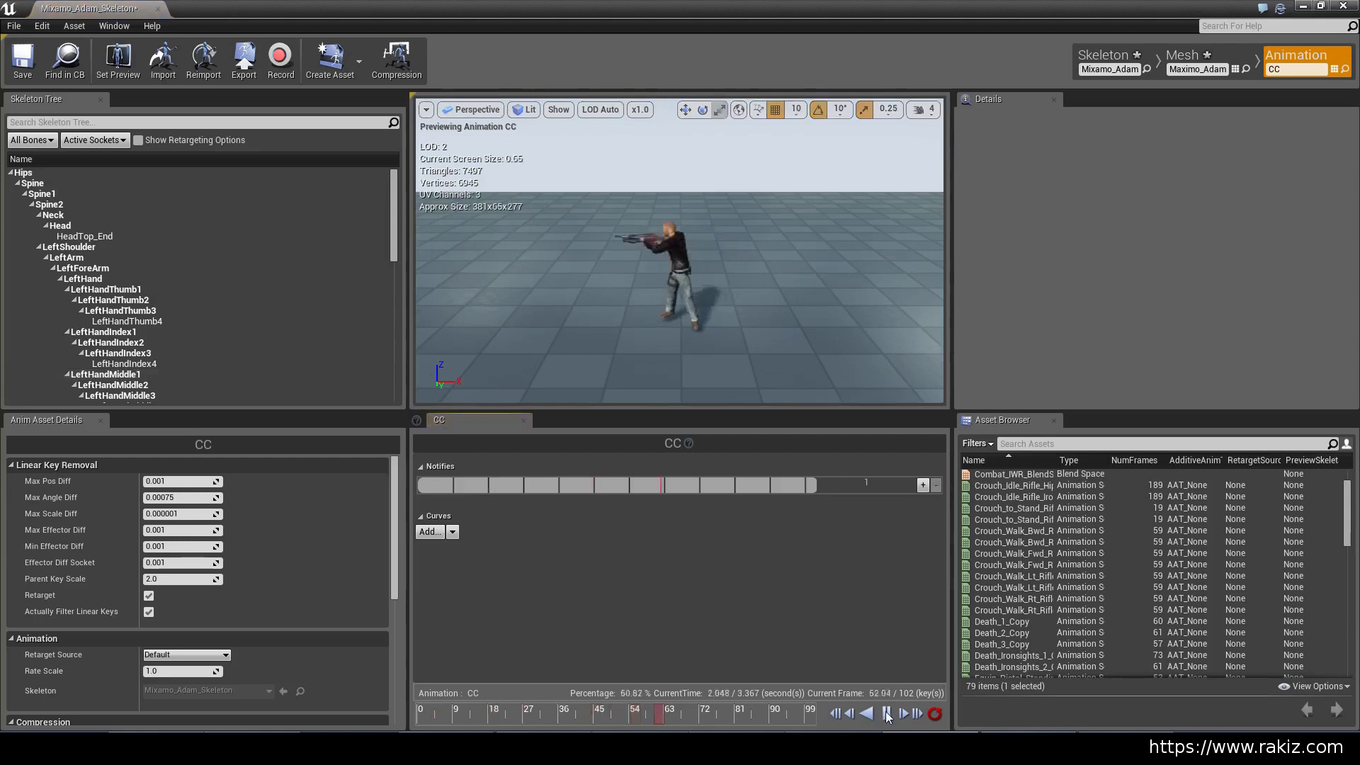
left_click(886, 713)
left_click(627, 712)
left_click_drag(448, 716, 410, 710)
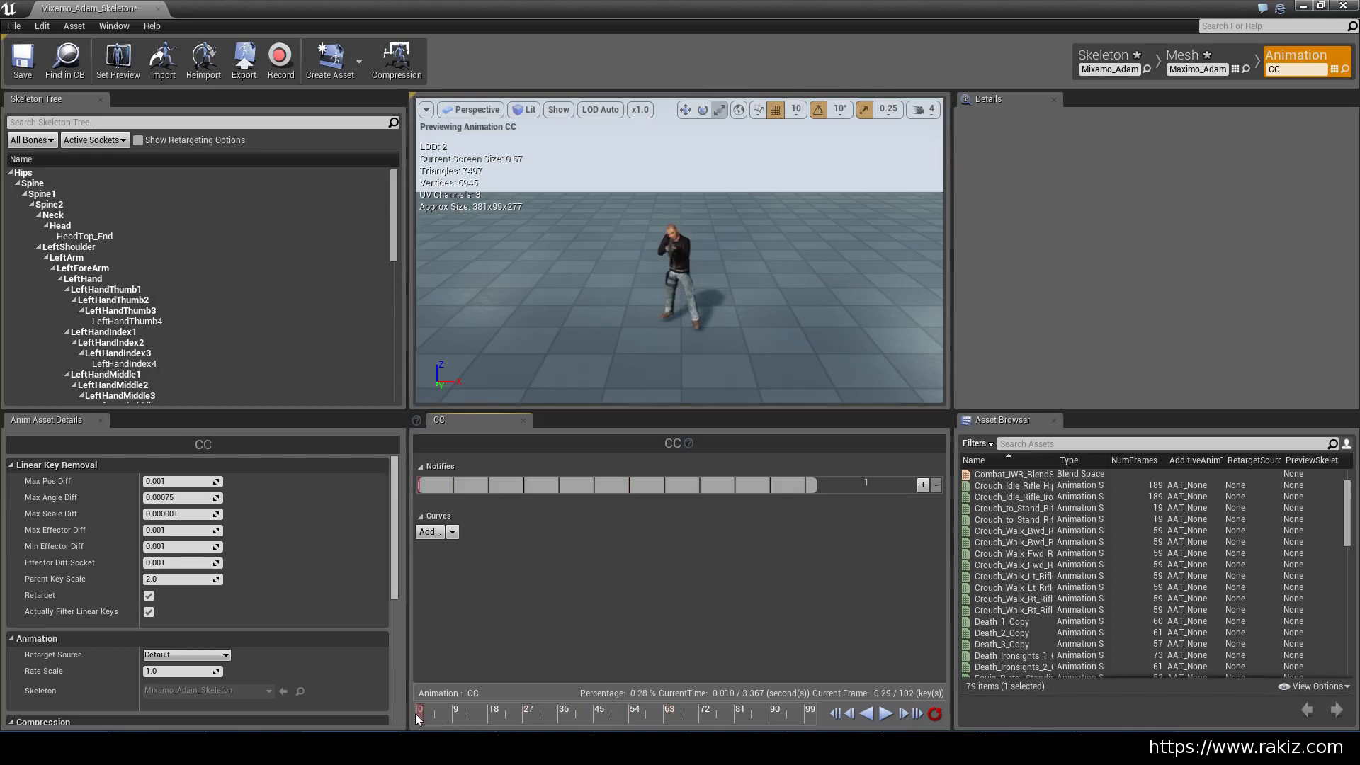
- Remove everything from frame 2 to frame 102 in the CC animation's timeline
scroll(418, 711, "up", 5)
scroll(420, 711, "up", 6)
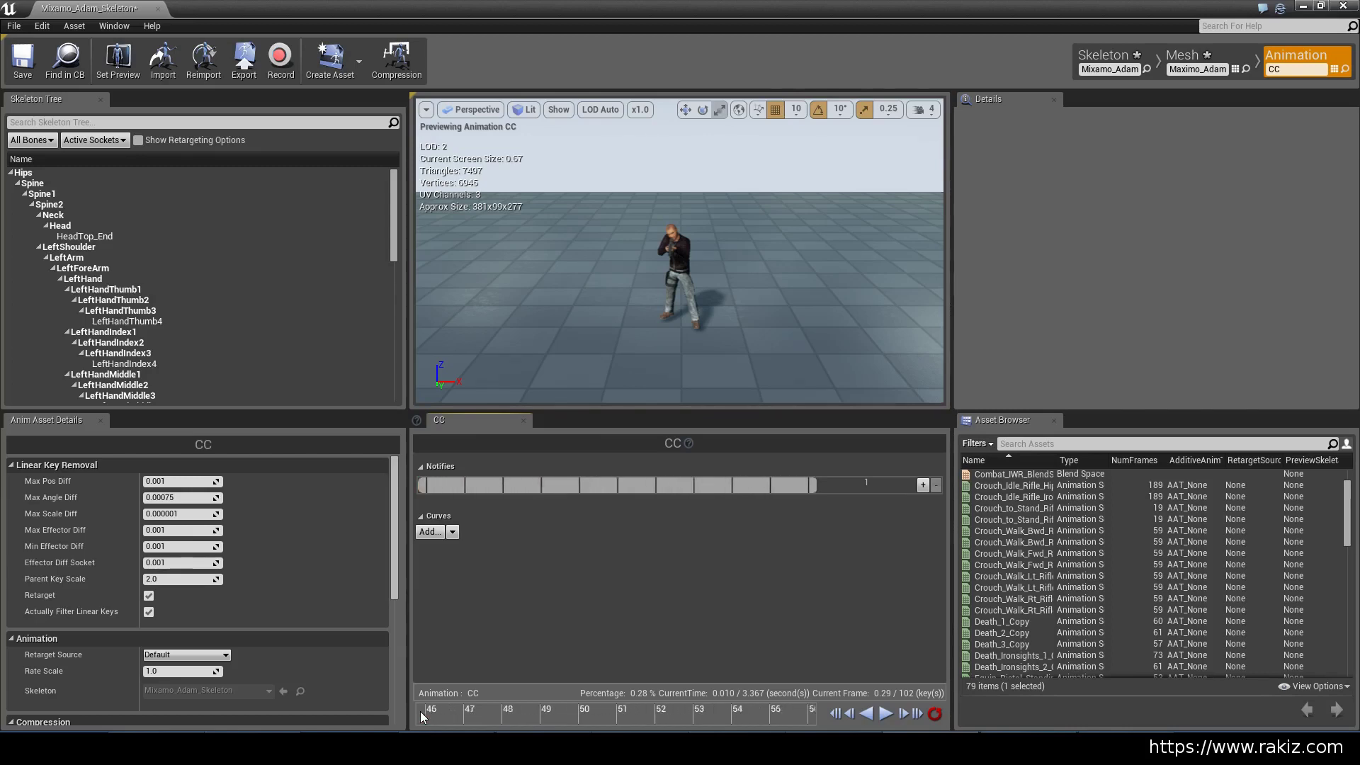
scroll(495, 708, "down", 4)
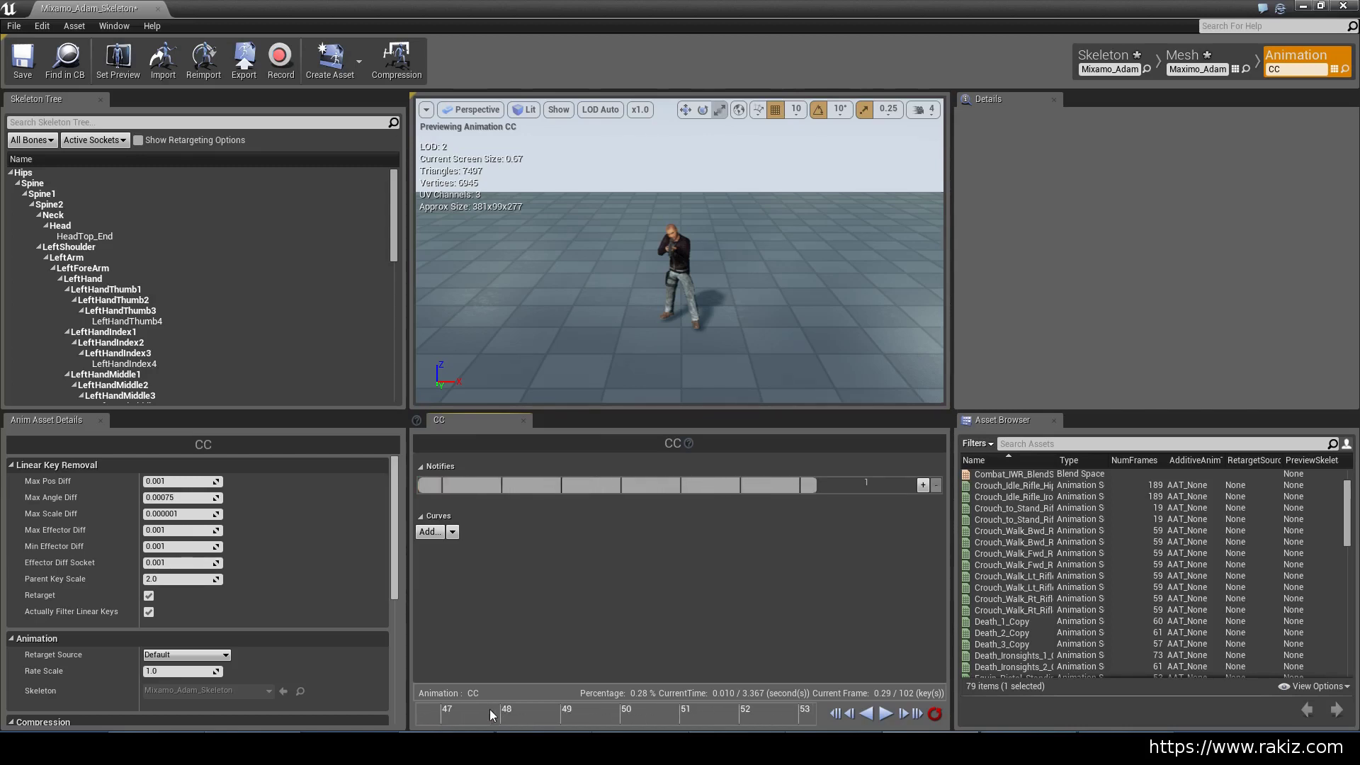
scroll(478, 708, "down", 4)
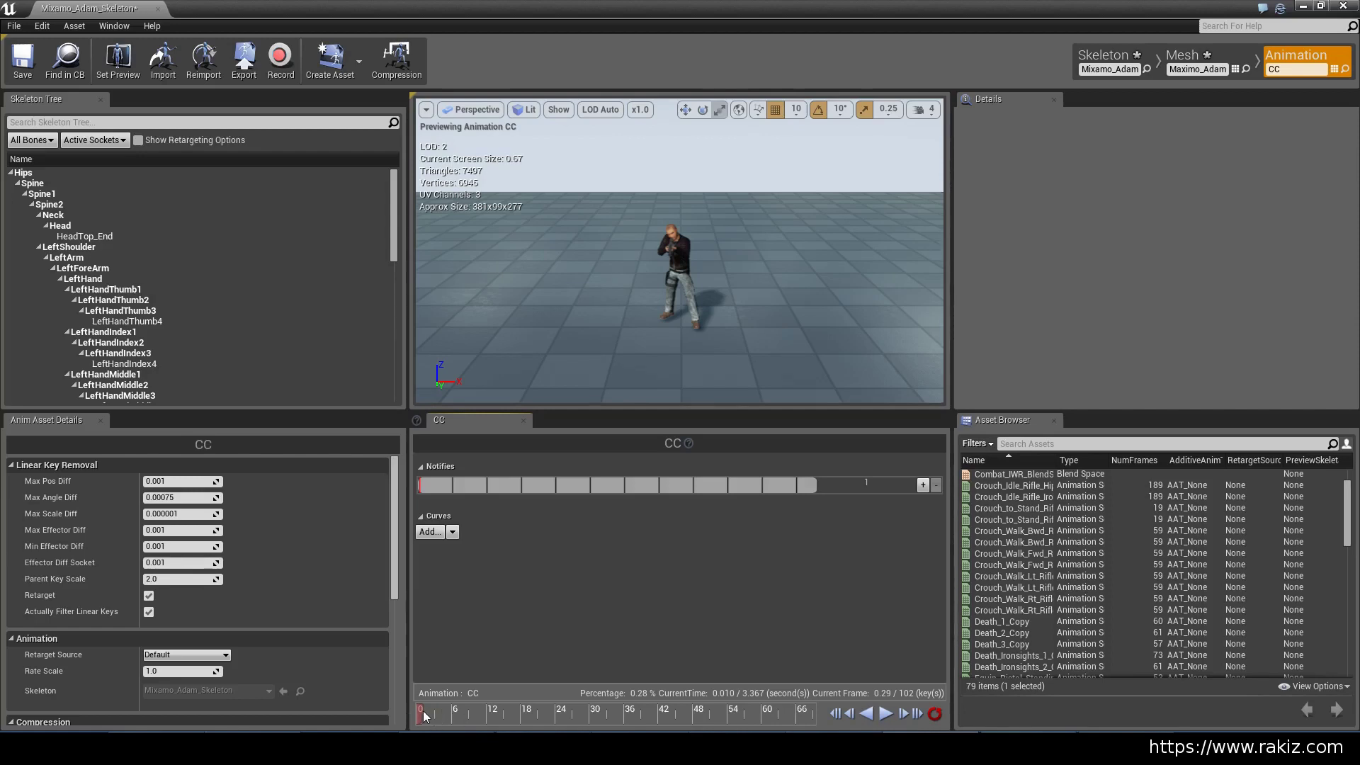
scroll(423, 715, "up", 2)
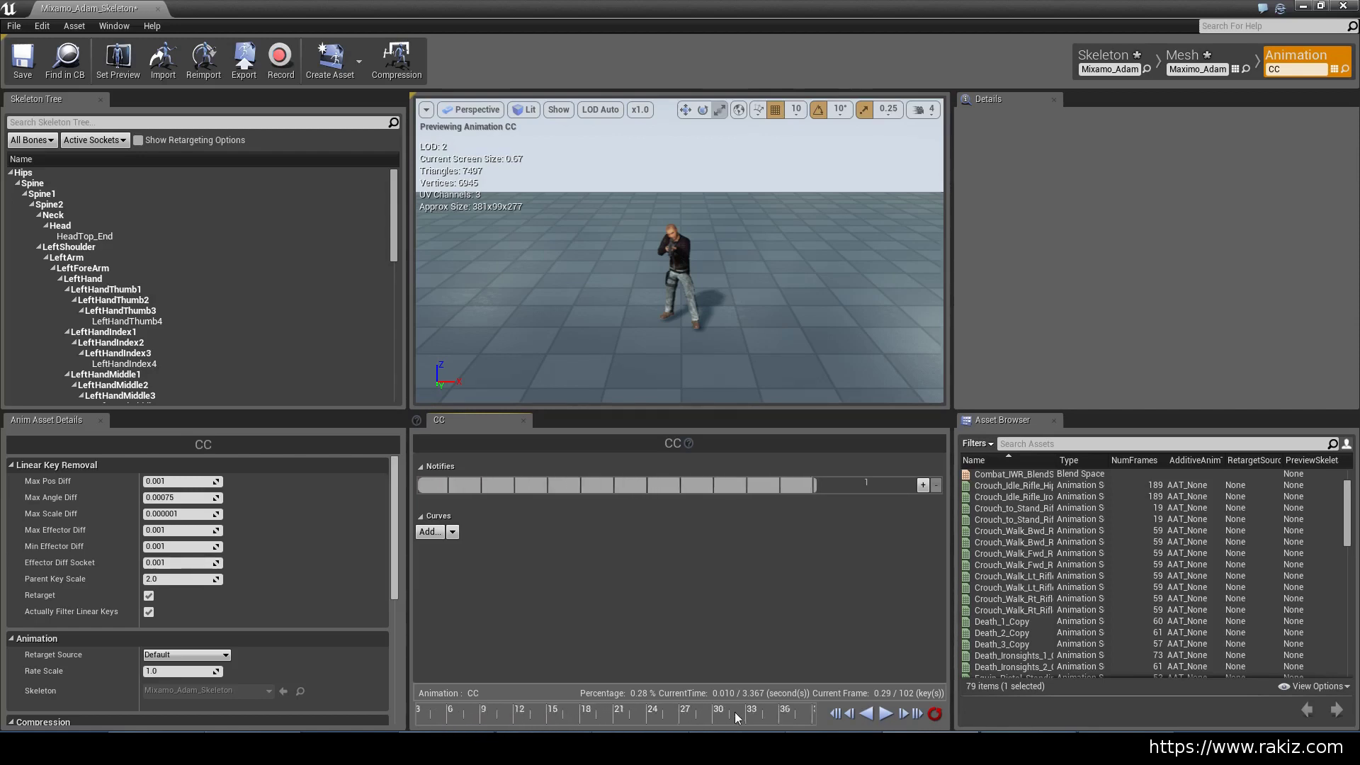
scroll(736, 717, "up", 1)
scroll(427, 716, "up", 3)
scroll(790, 708, "up", 2)
right_click_drag(486, 715, 600, 713)
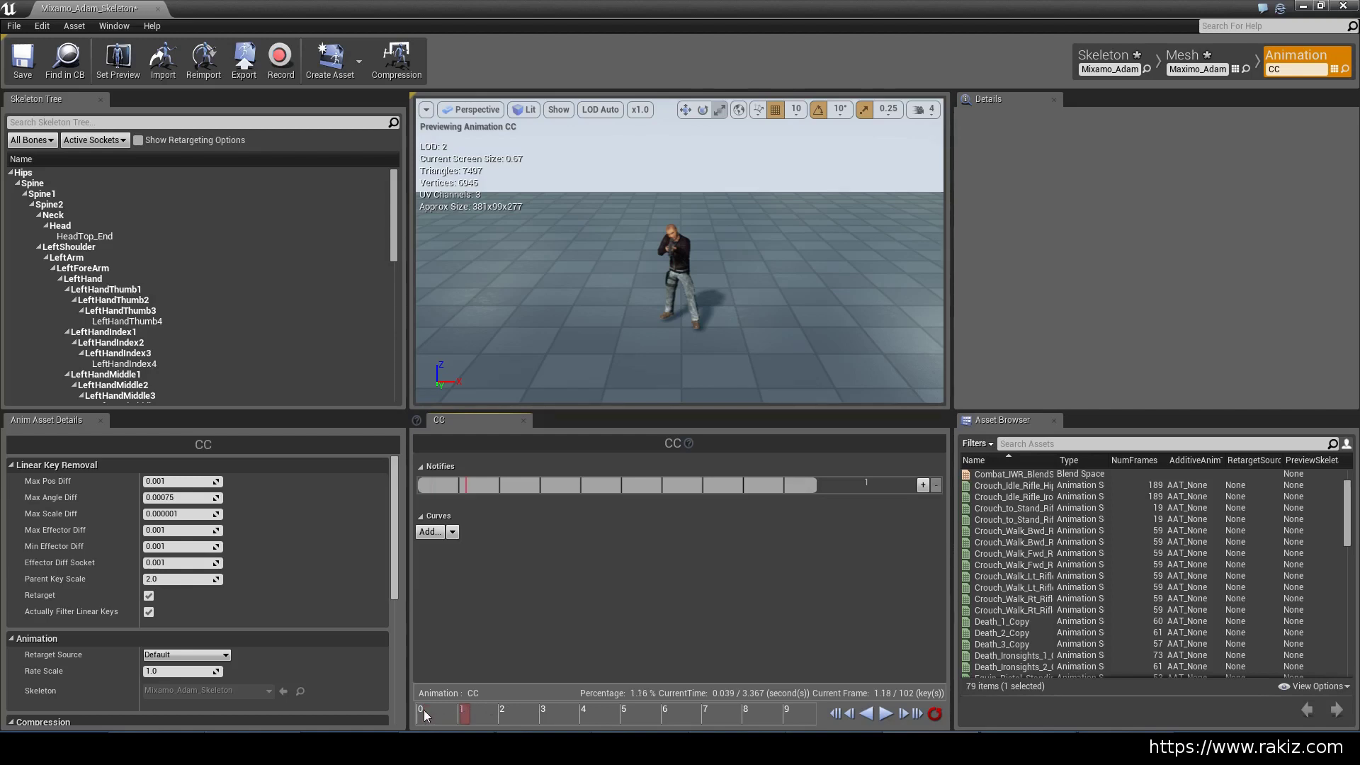
right_click(465, 712)
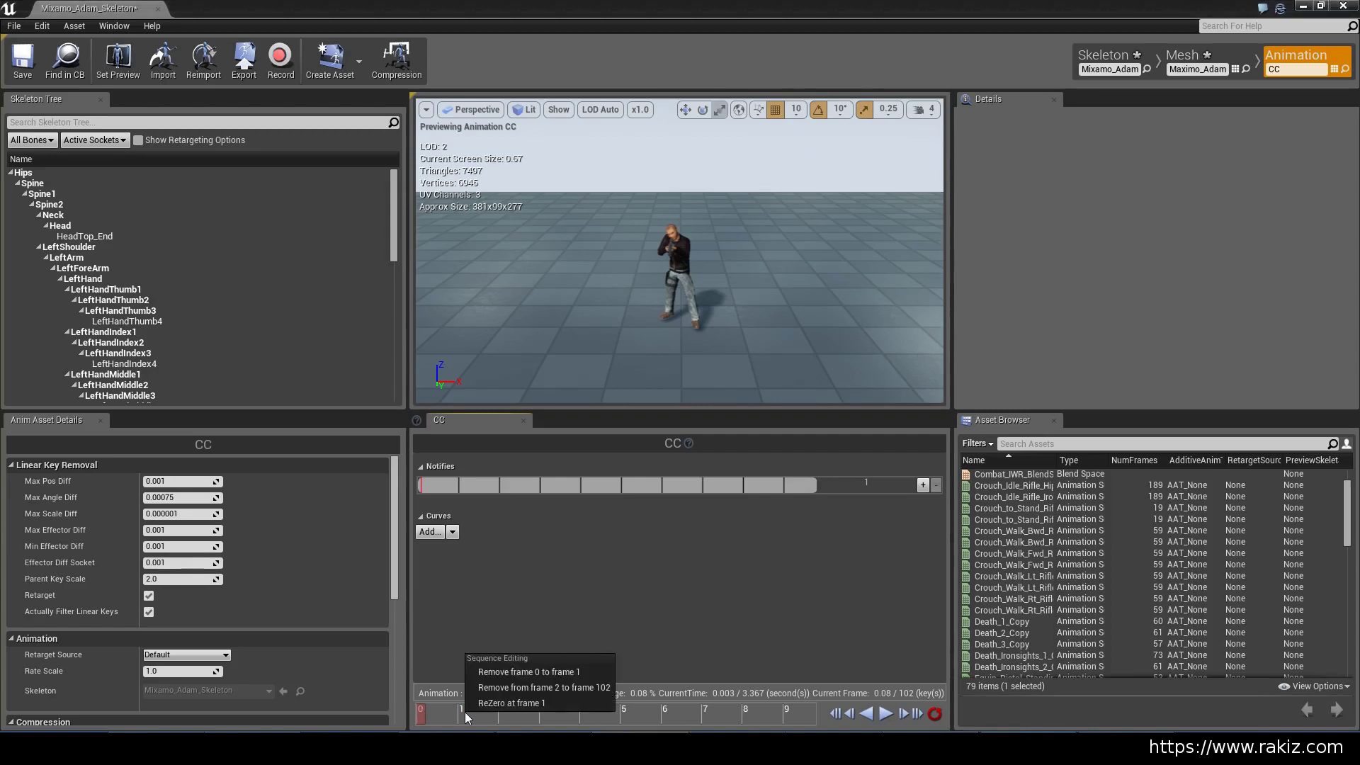
left_click(565, 687)
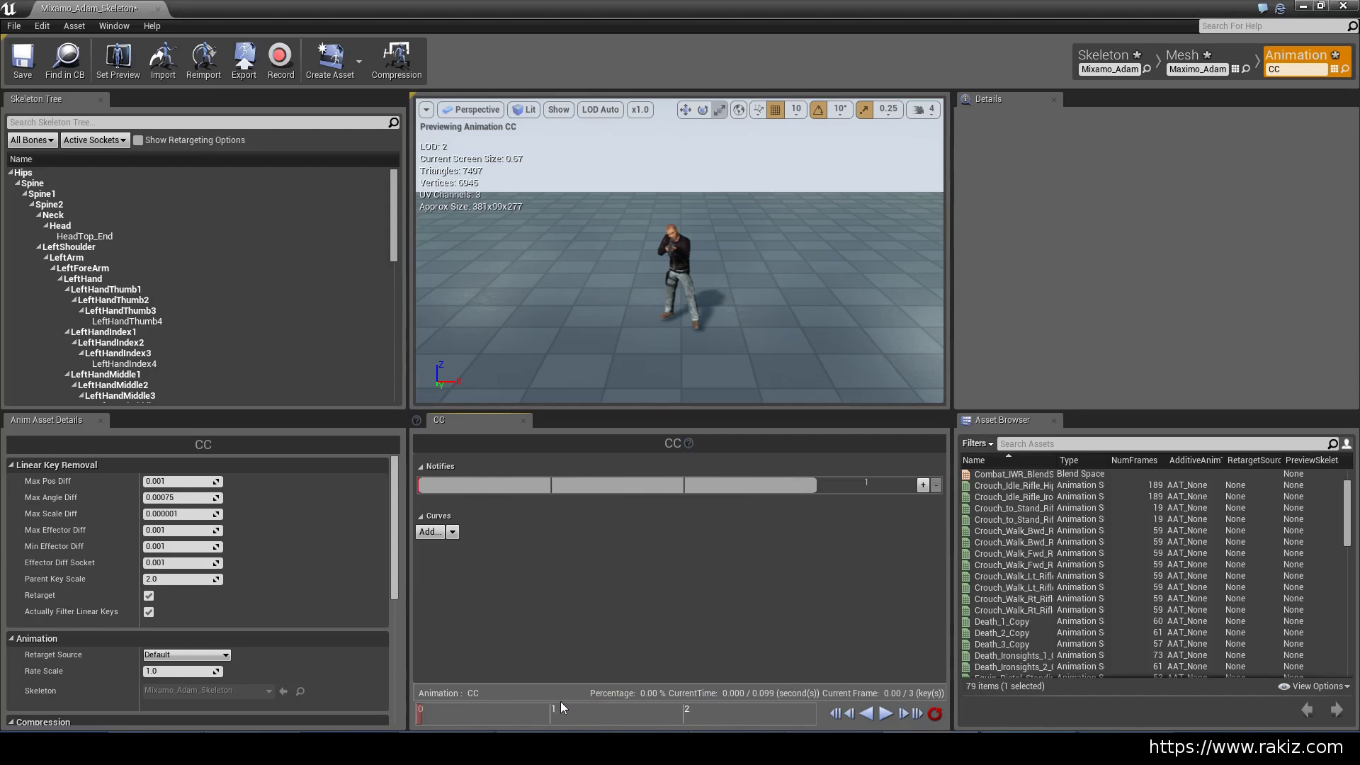
- Trim CC down to a single frame by removing frames 2 to 3 and the remaining frames 1 to 2
right_click(693, 712)
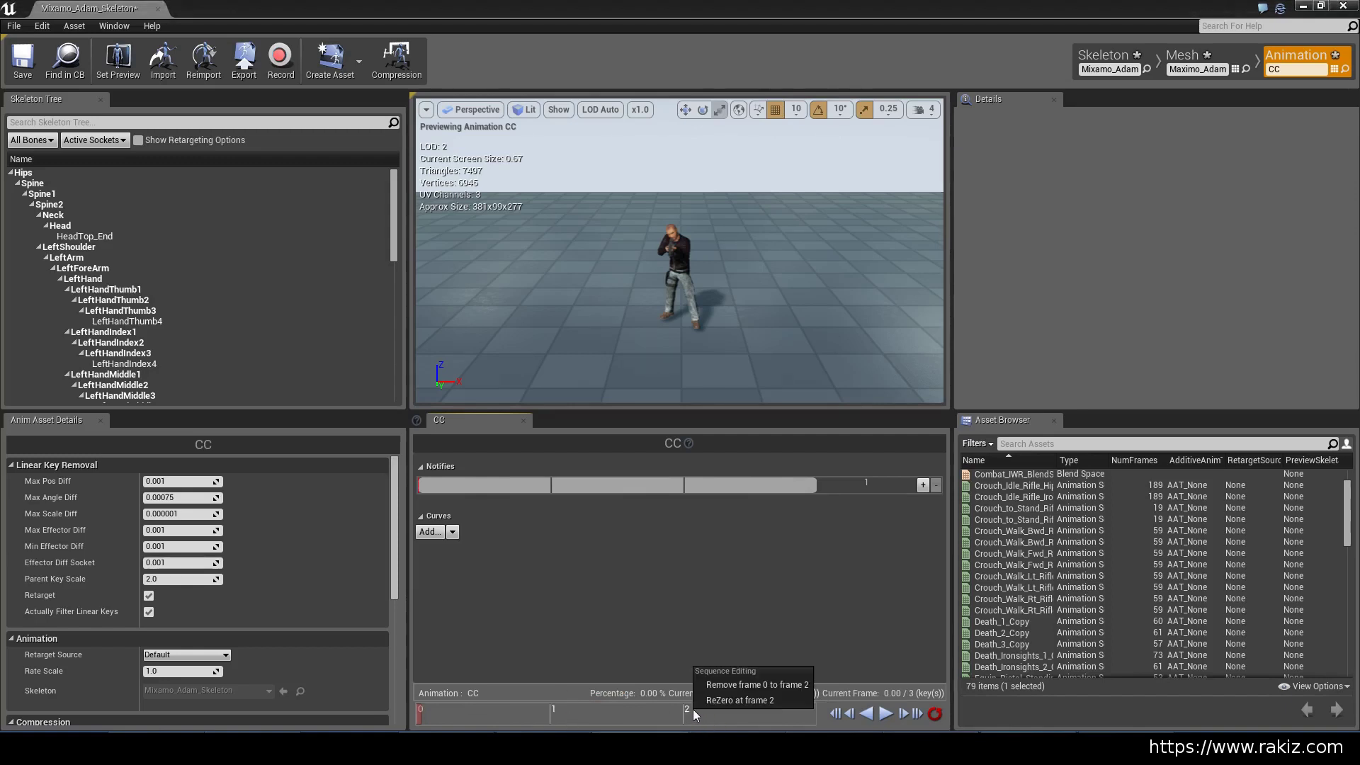
right_click(621, 711)
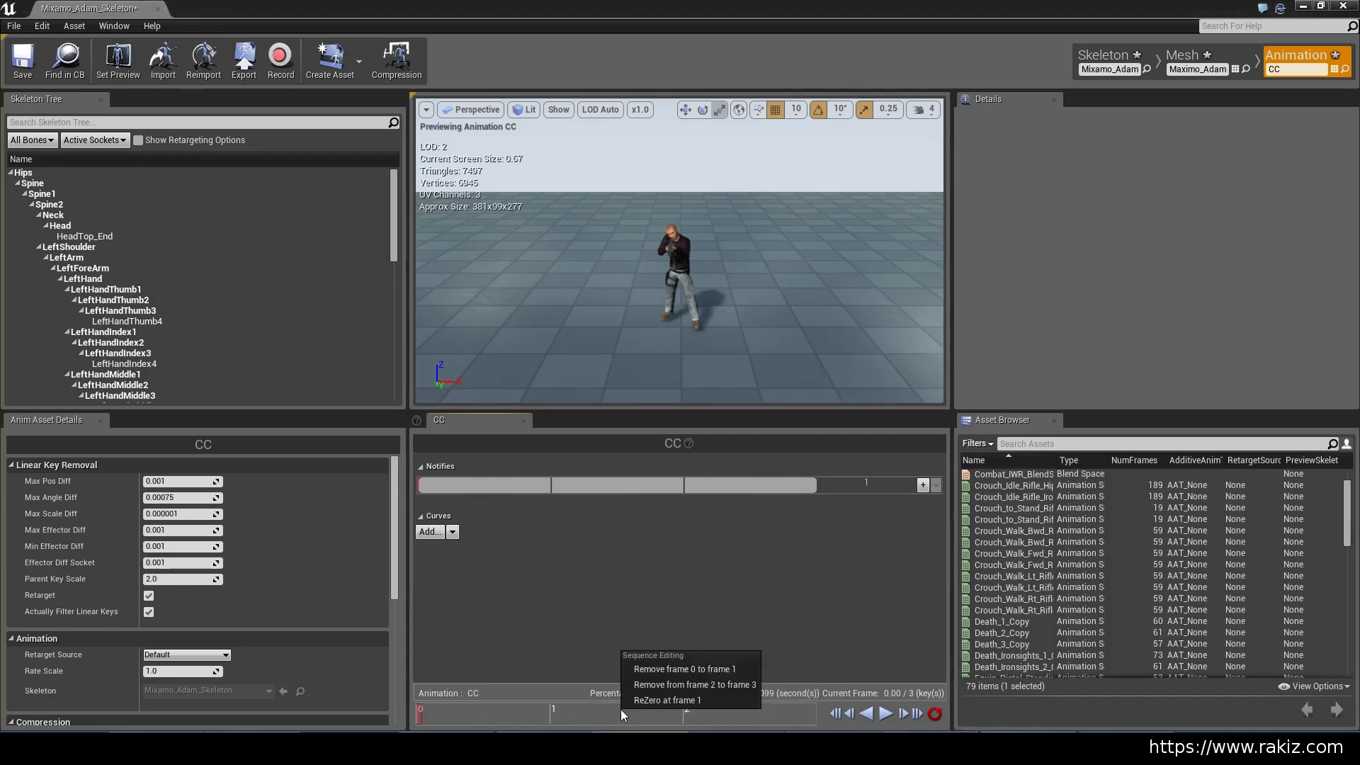
left_click(660, 684)
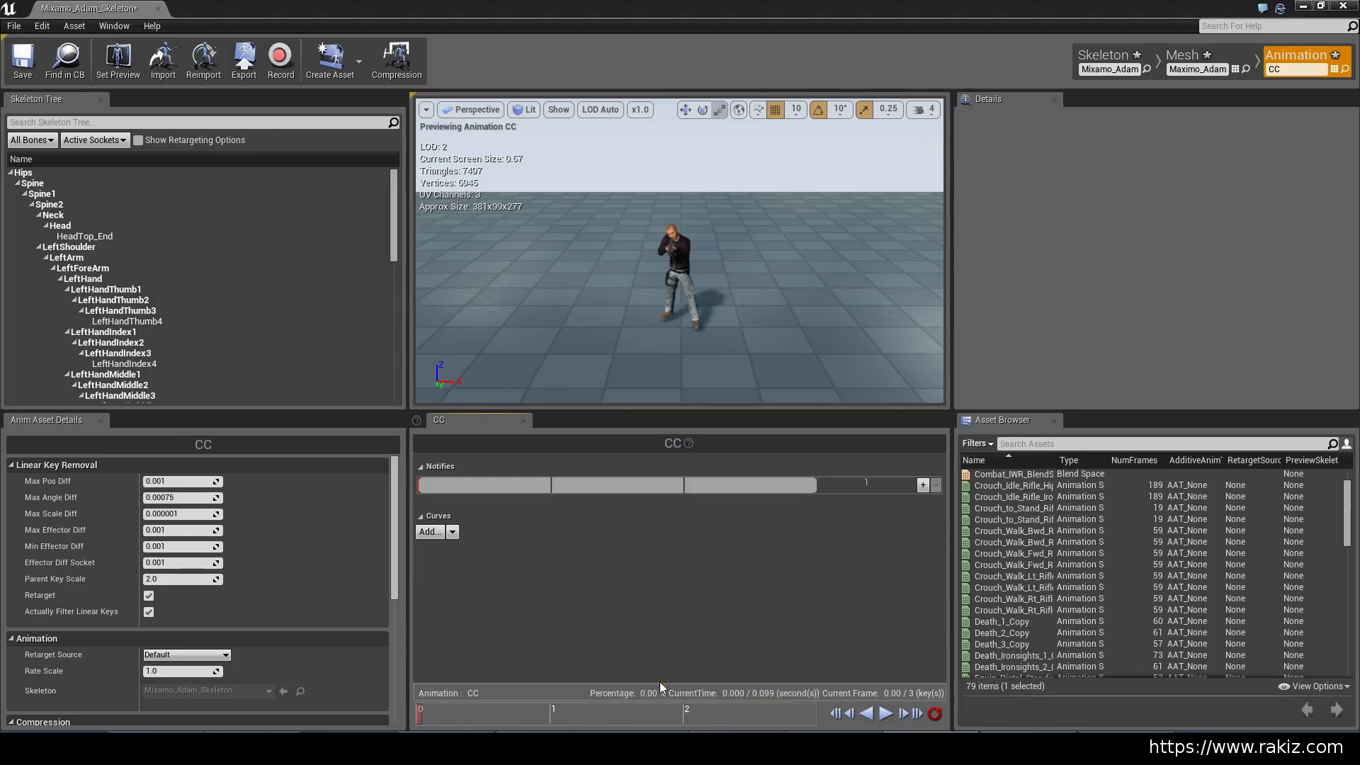
right_click(567, 712)
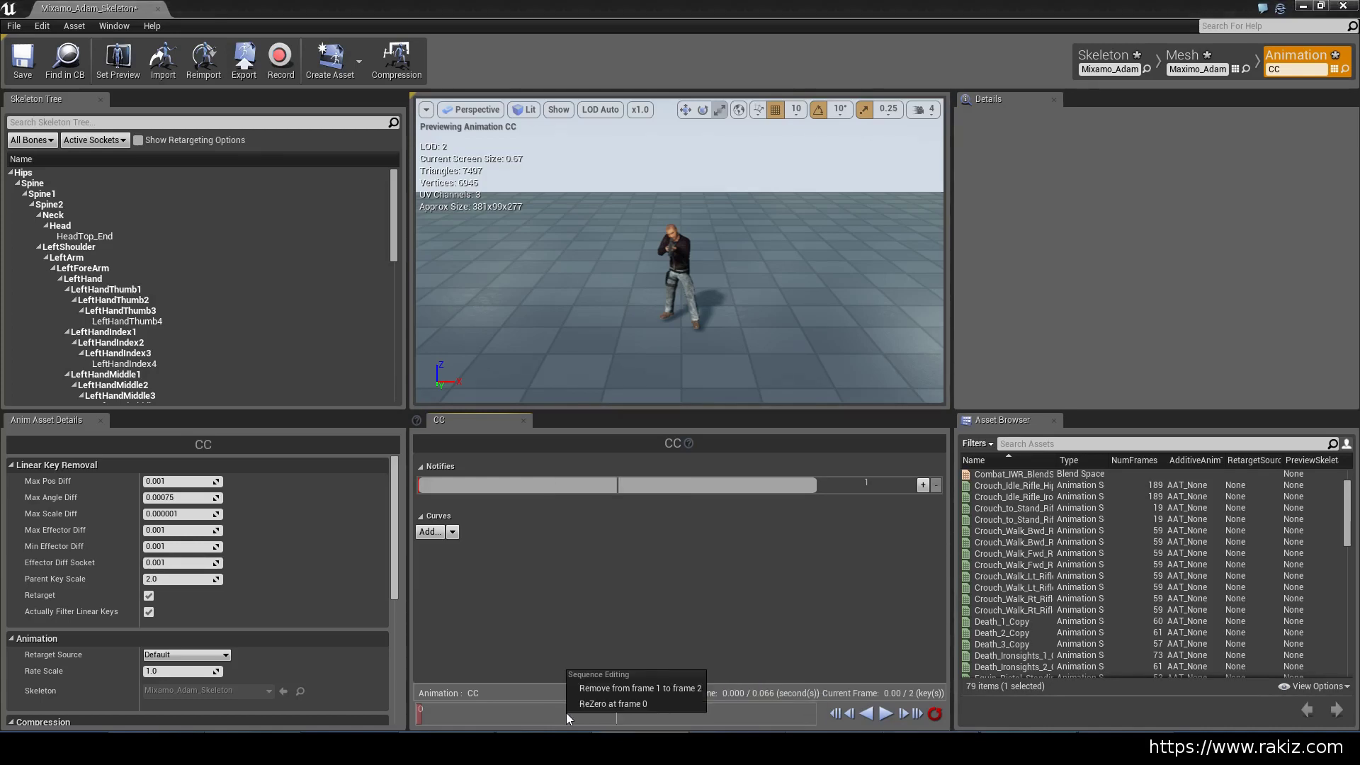
left_click(636, 687)
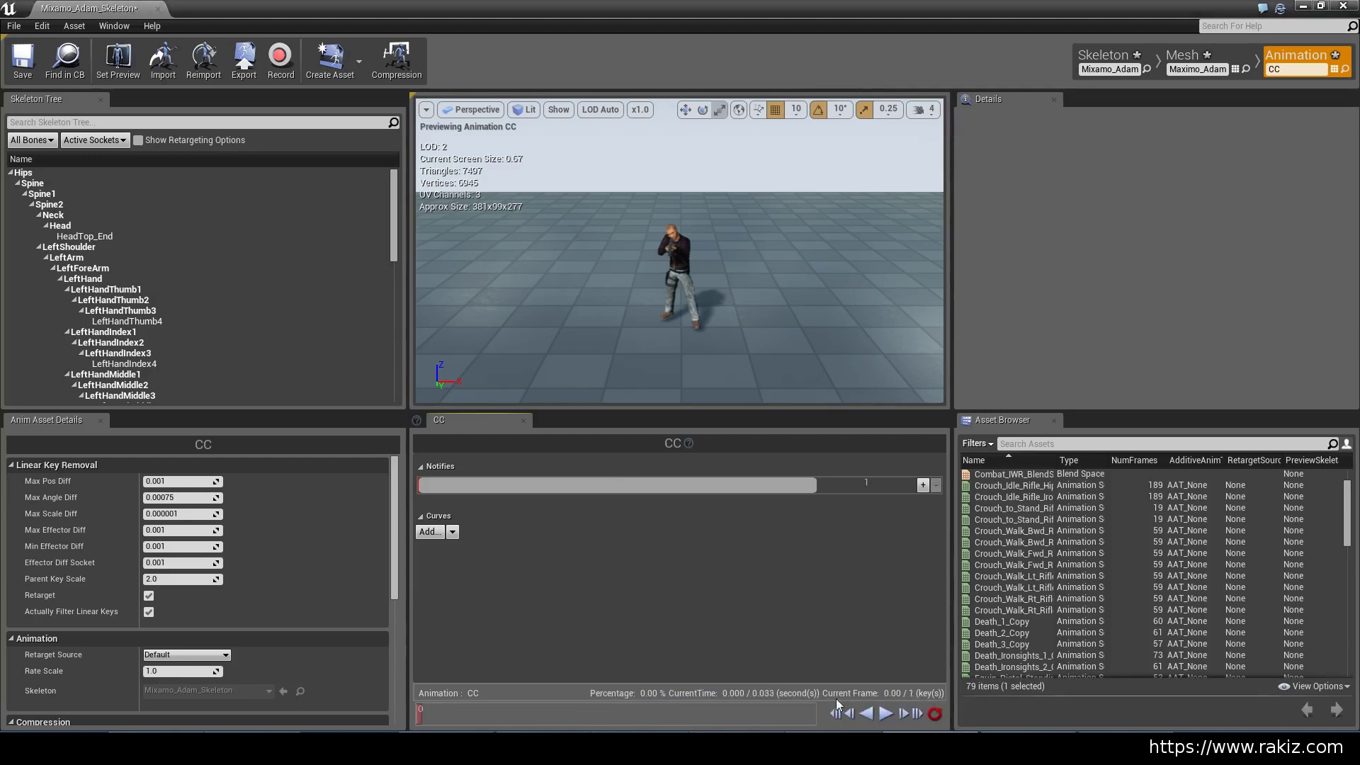
- Test the playback of the trimmed CC animation, and save and close it
left_click(882, 713)
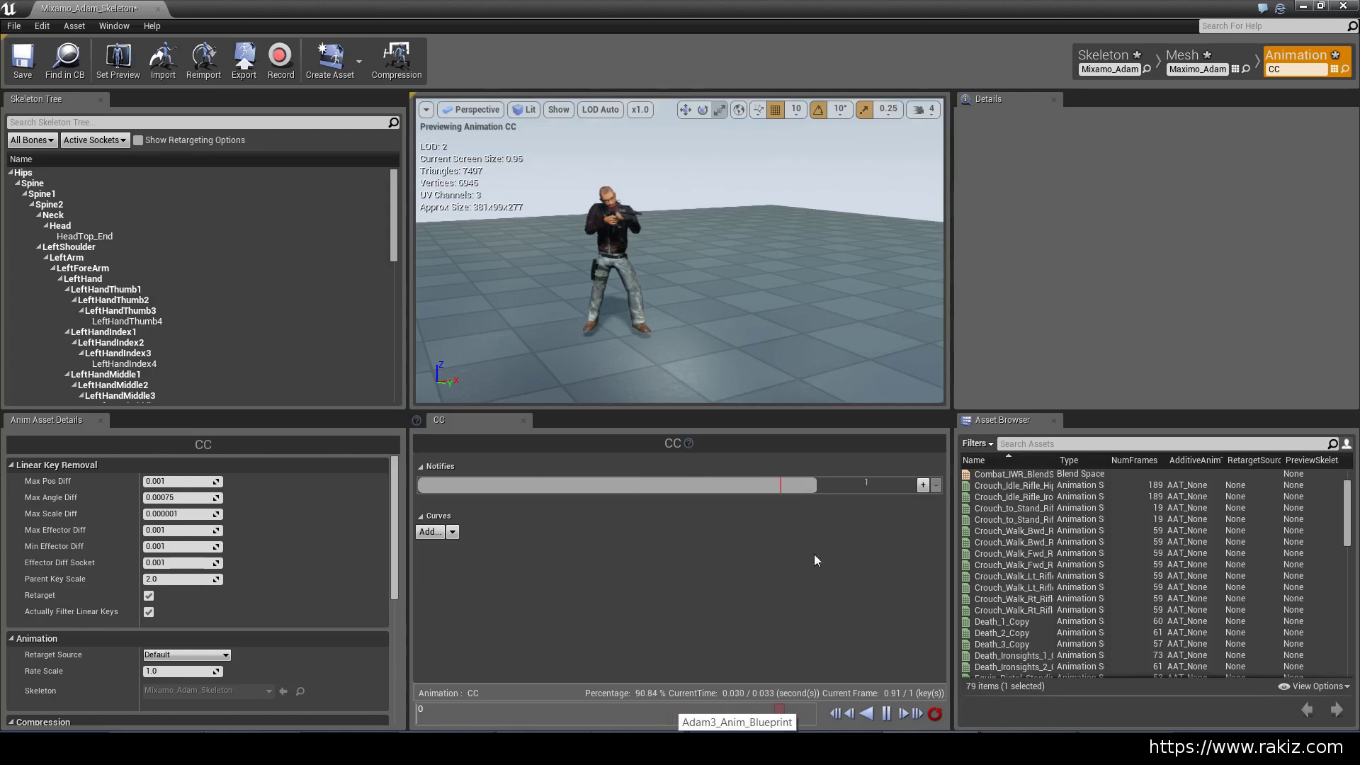
left_click(887, 713)
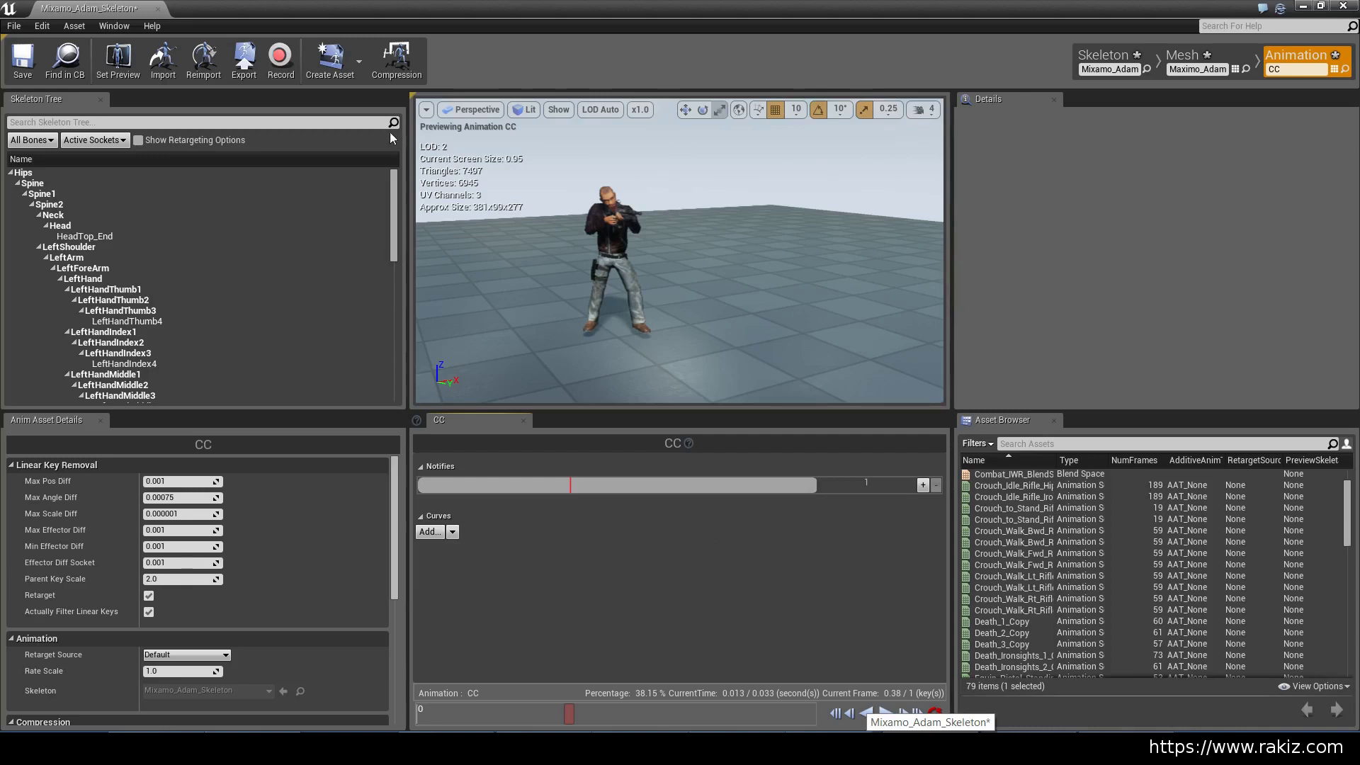
left_click(30, 69)
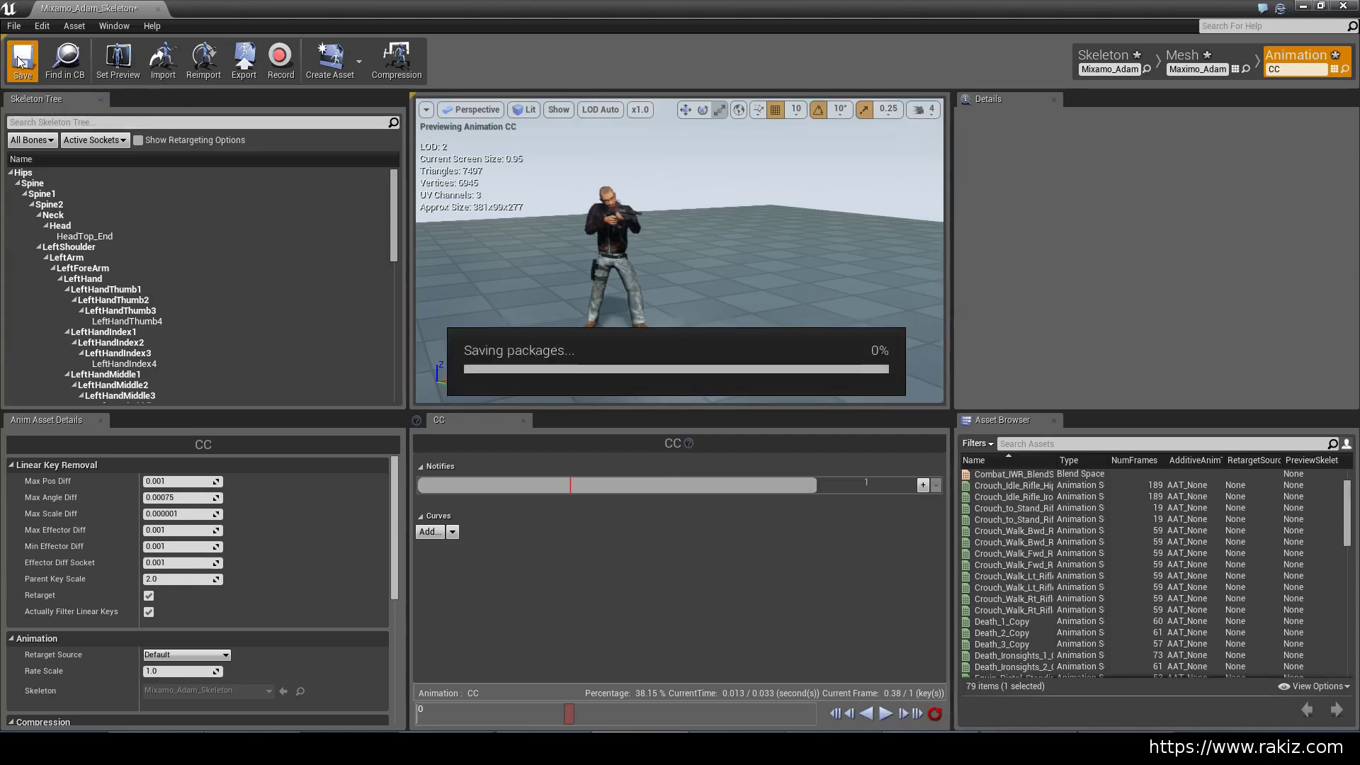
left_click(1343, 5)
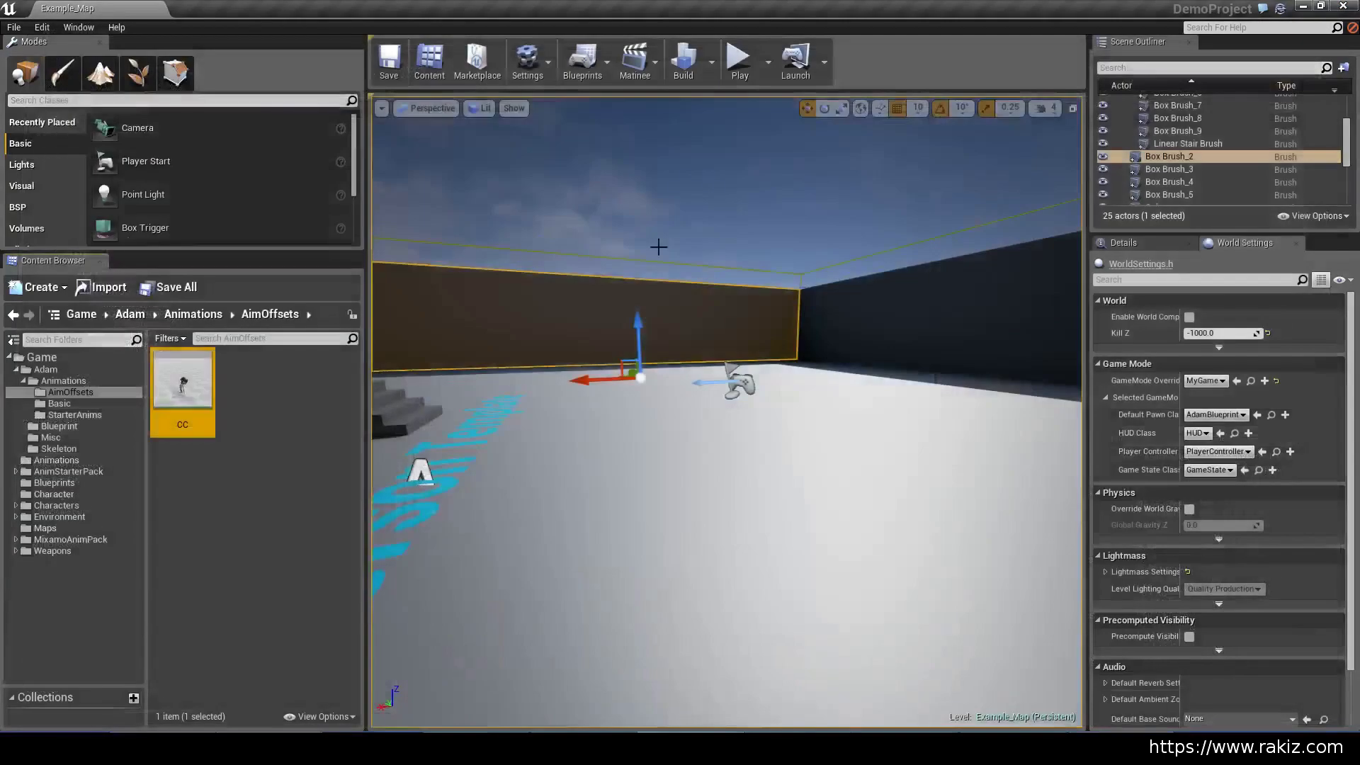
- Find Aim_Space_Ironsights_Copy in StarterAnims by searching for "aim" and copy it into the AimOffsets folder
left_click(74, 416)
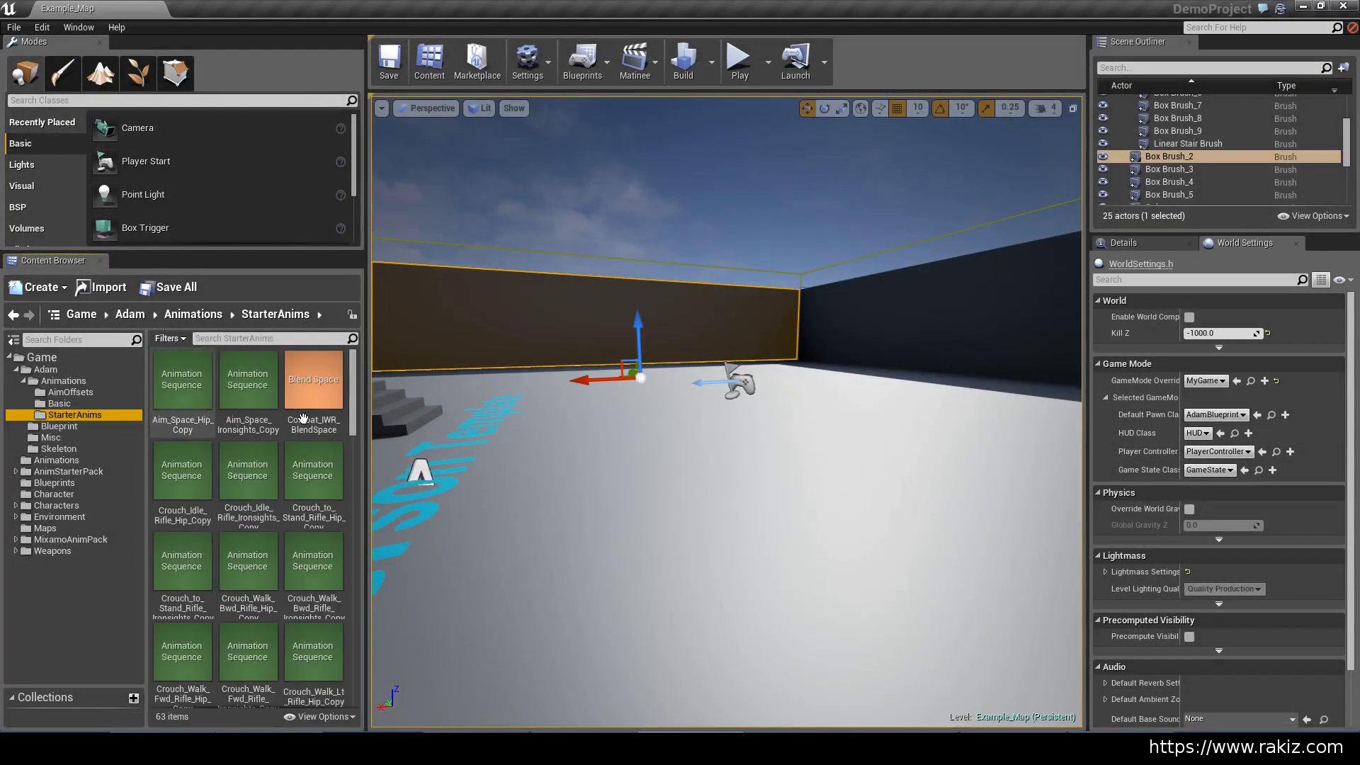
left_click(231, 337)
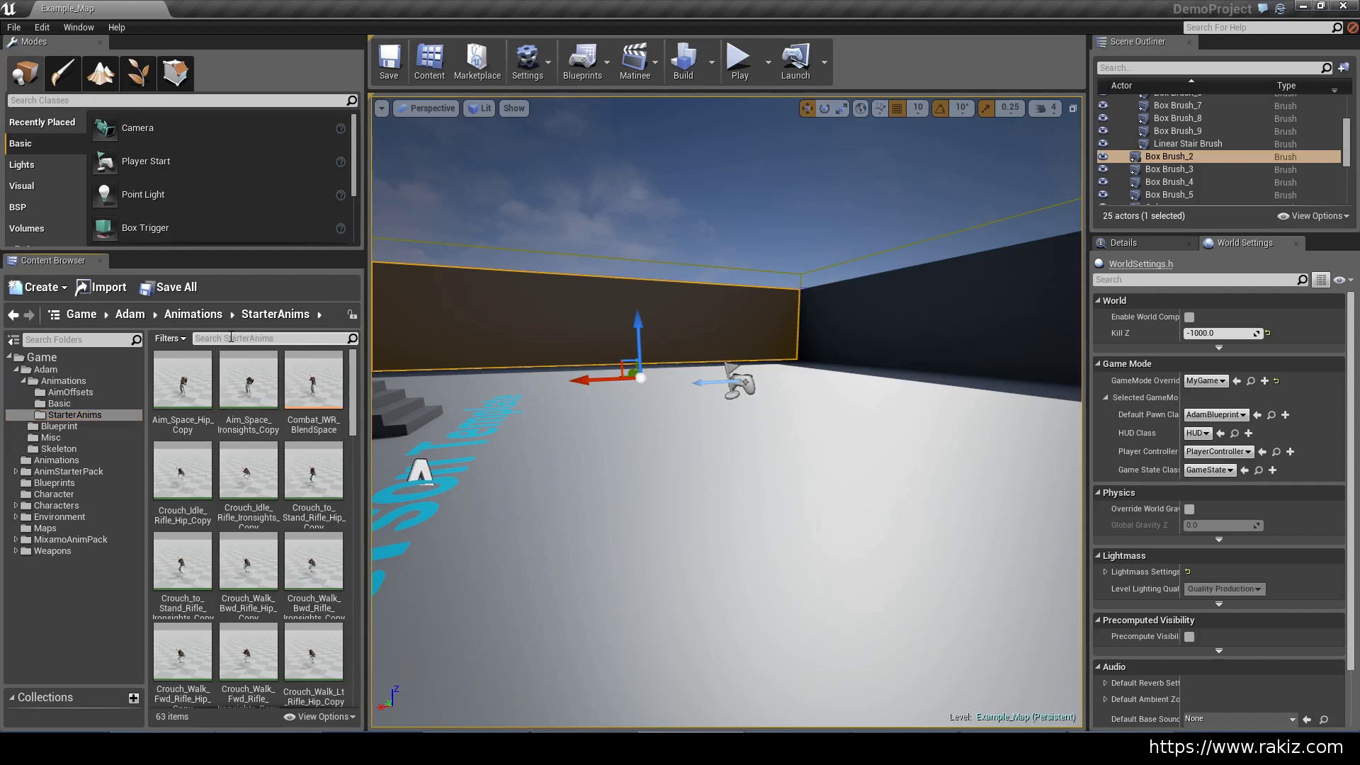
type("aim")
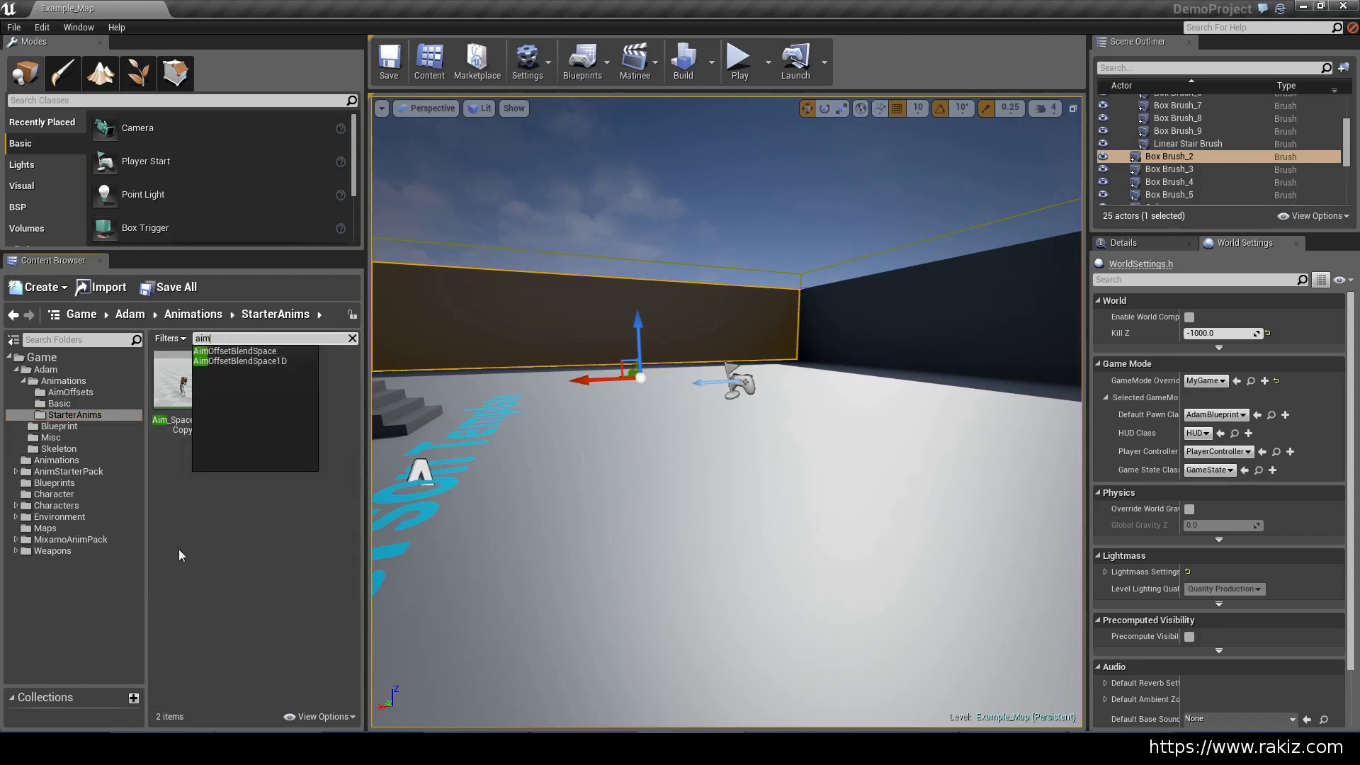
left_click(248, 383)
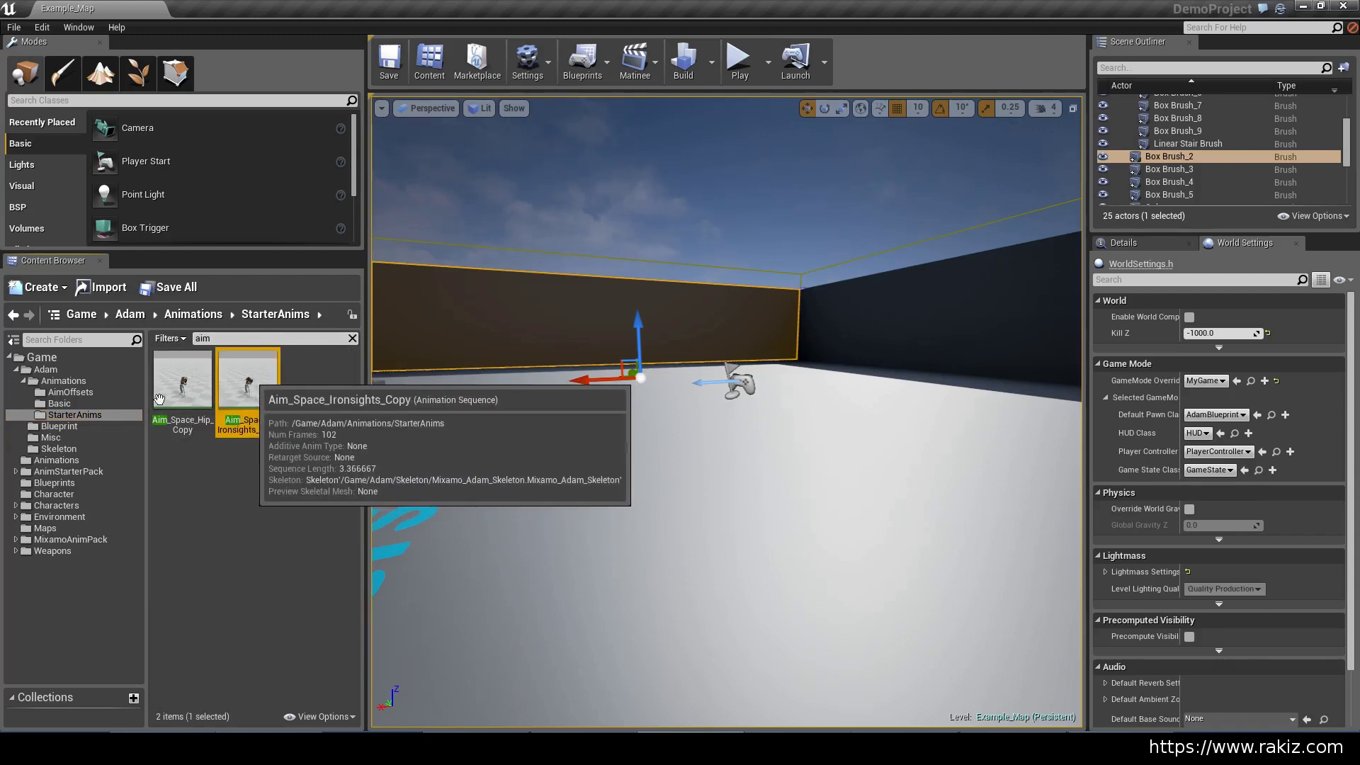
left_click_drag(144, 398, 82, 393)
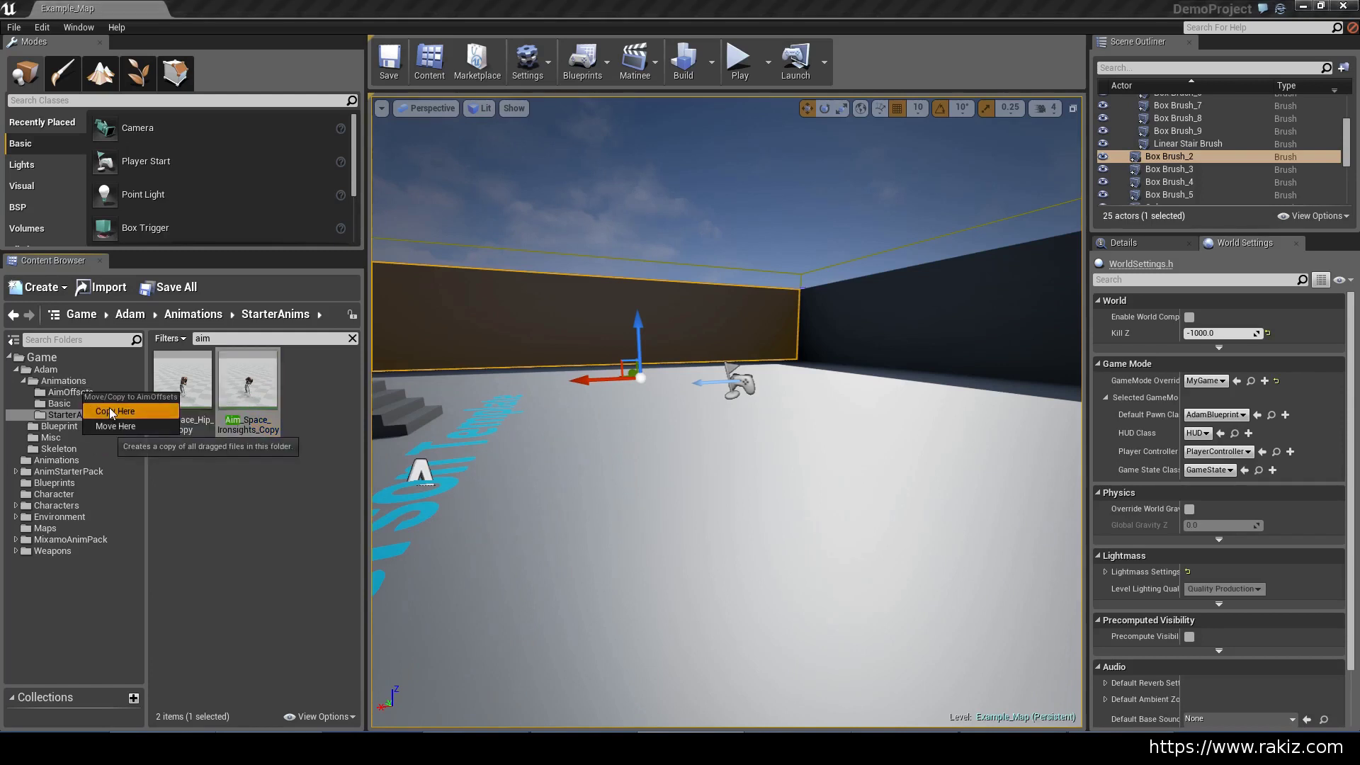
left_click(111, 412)
left_click(71, 392)
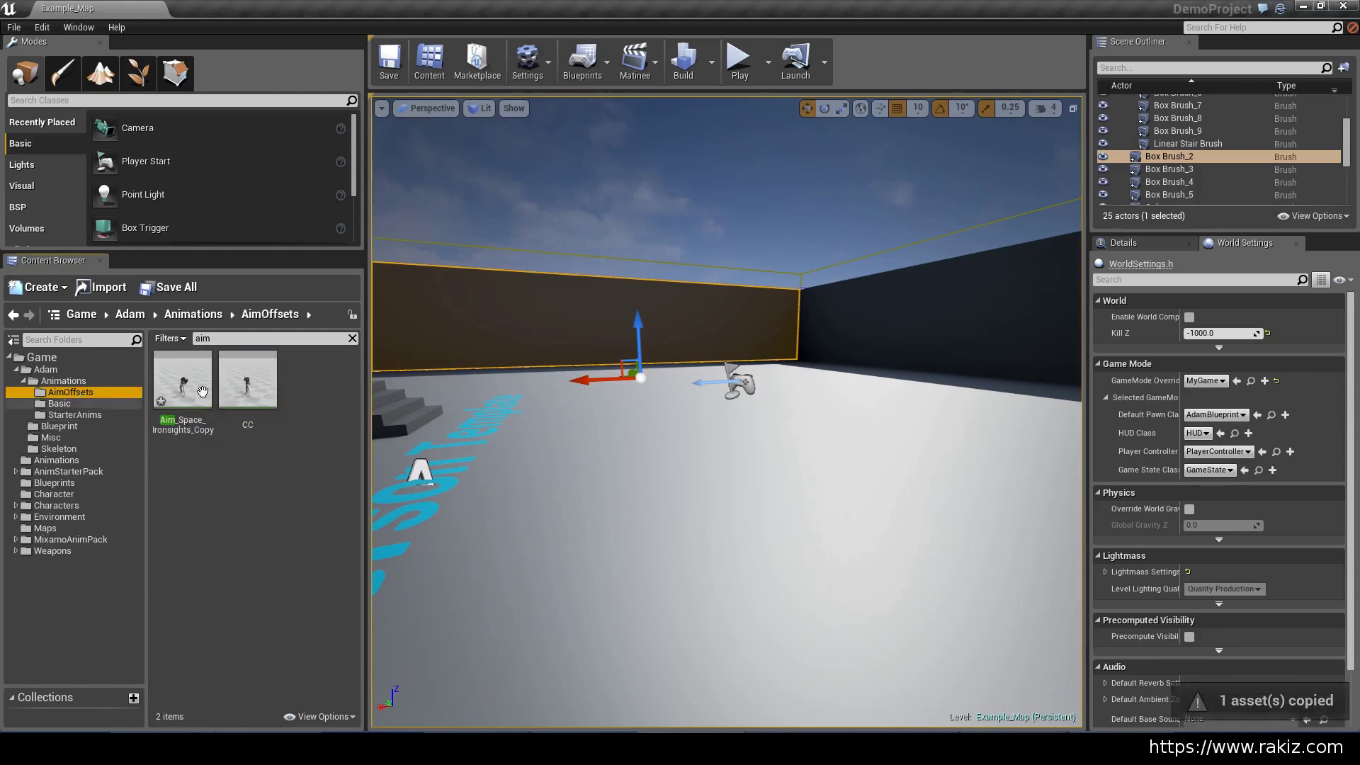
- Rename the new Aim_Space_Ironsights_Copy animation in AimOffsets to RC and open it with its playback paused
right_click(202, 393)
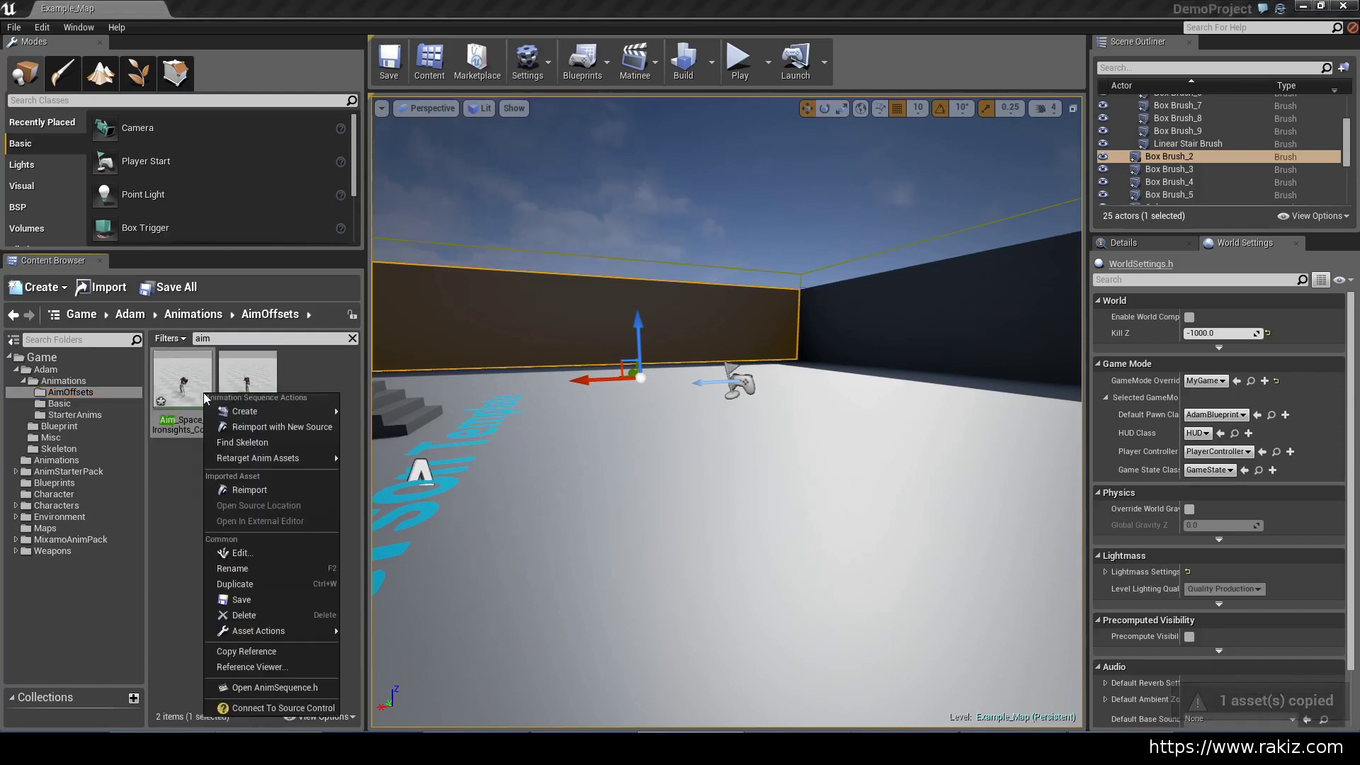
left_click(245, 569)
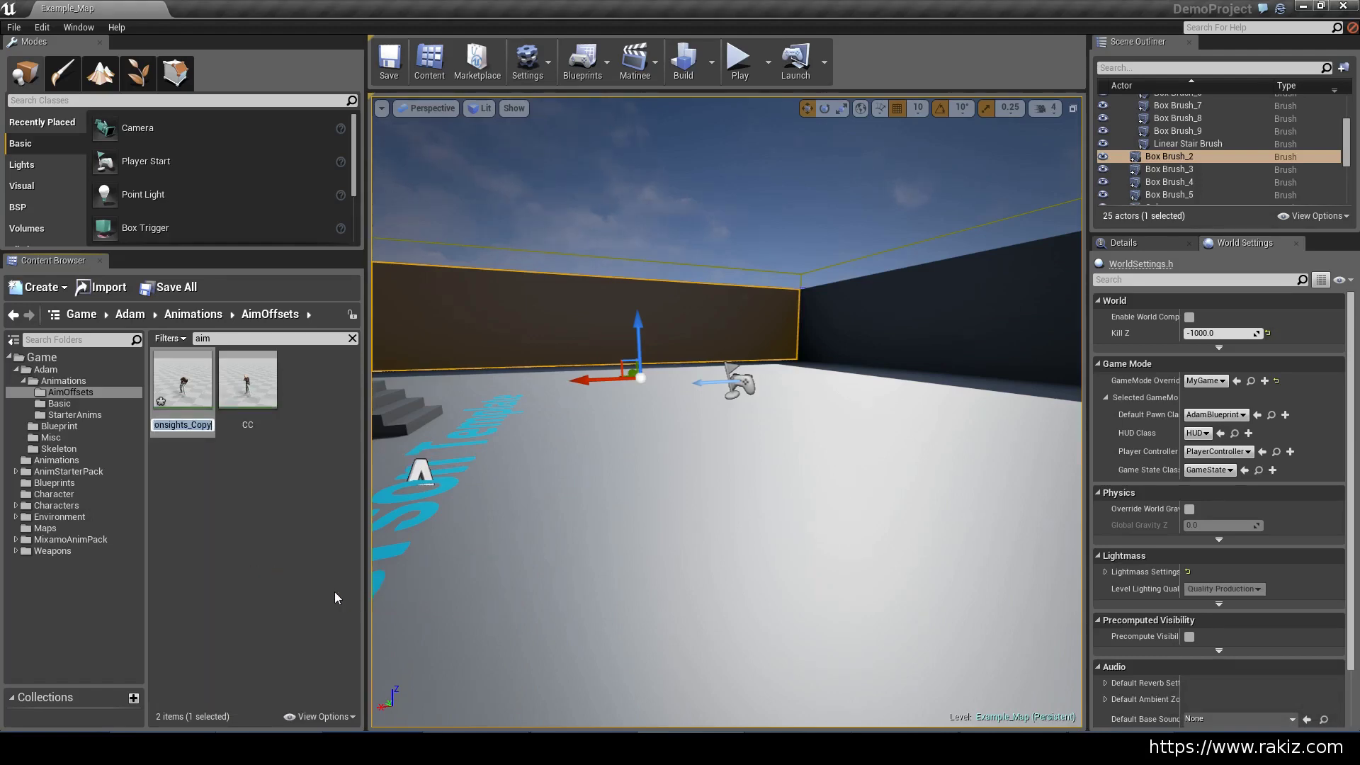
type("C")
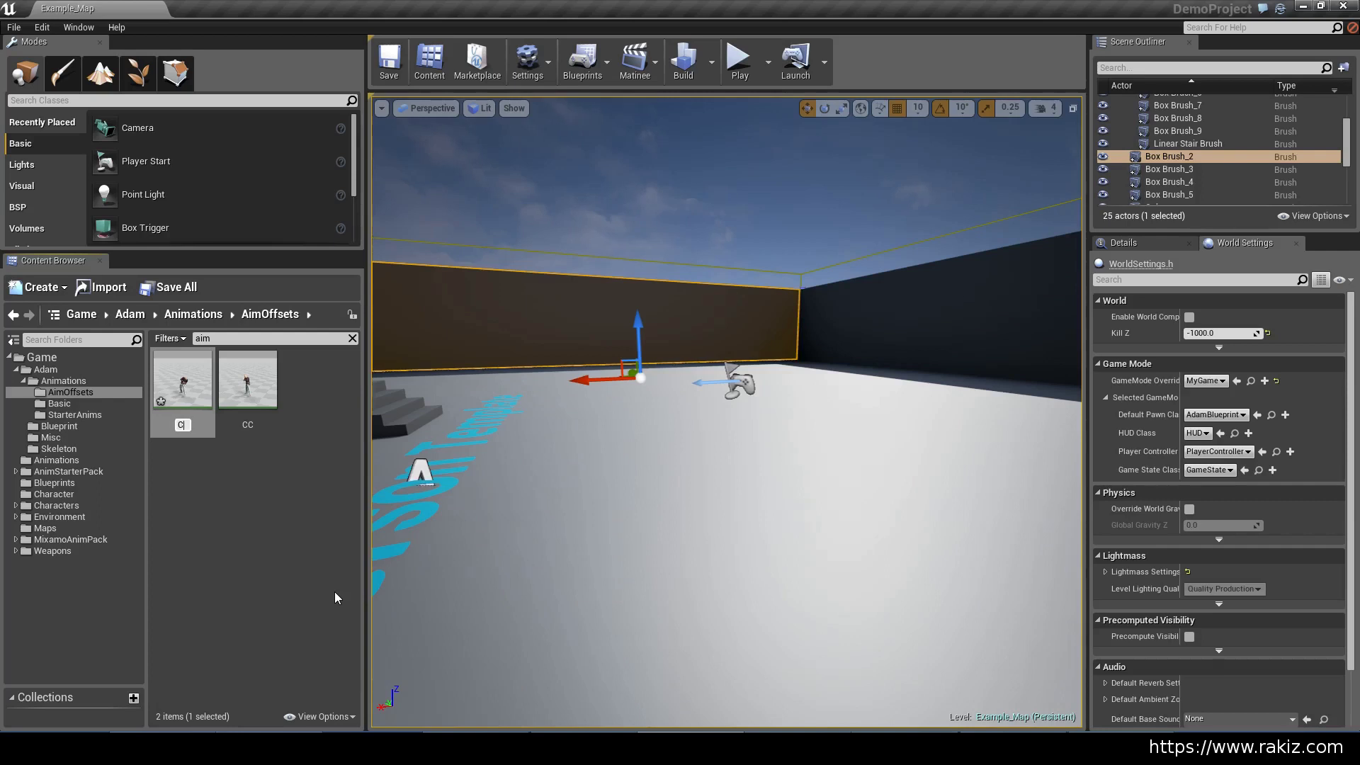
key("BackSpace")
type("RC")
key("Return")
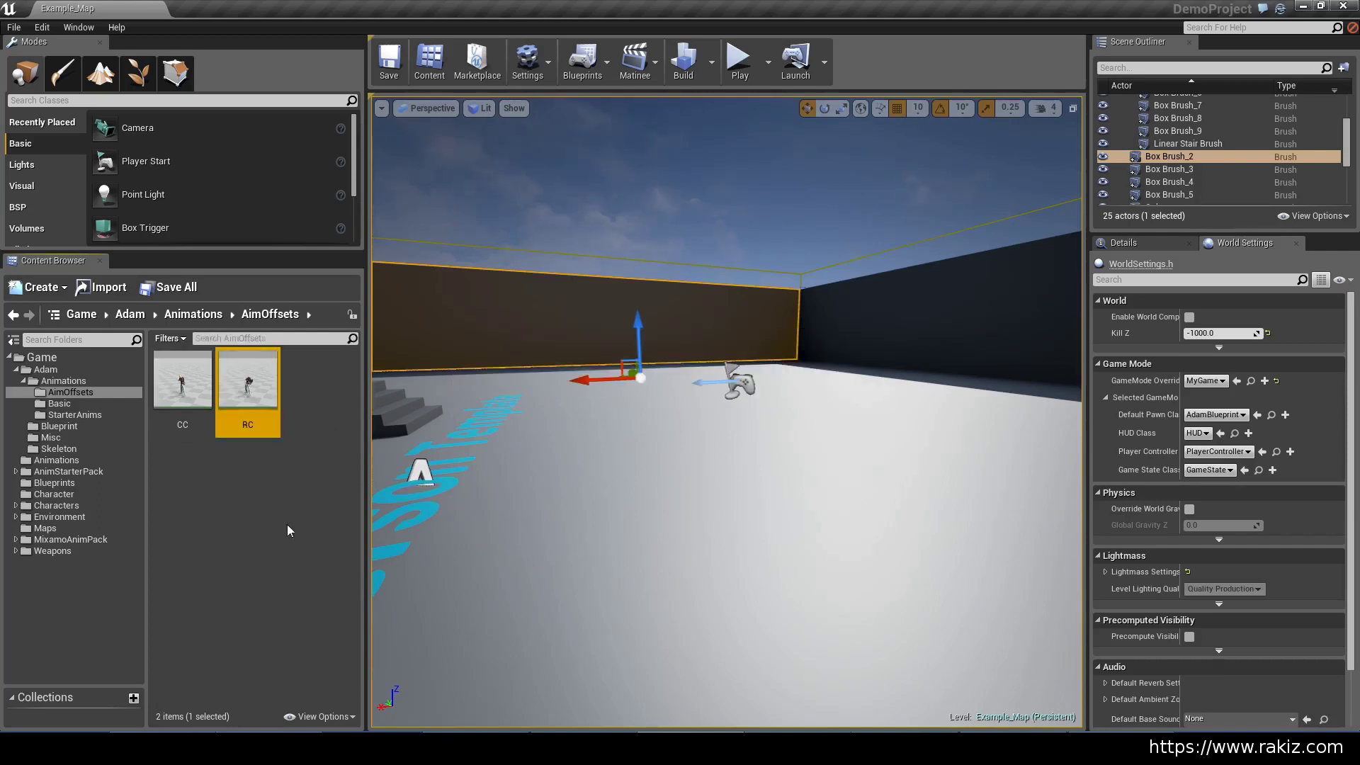
double_click(250, 377)
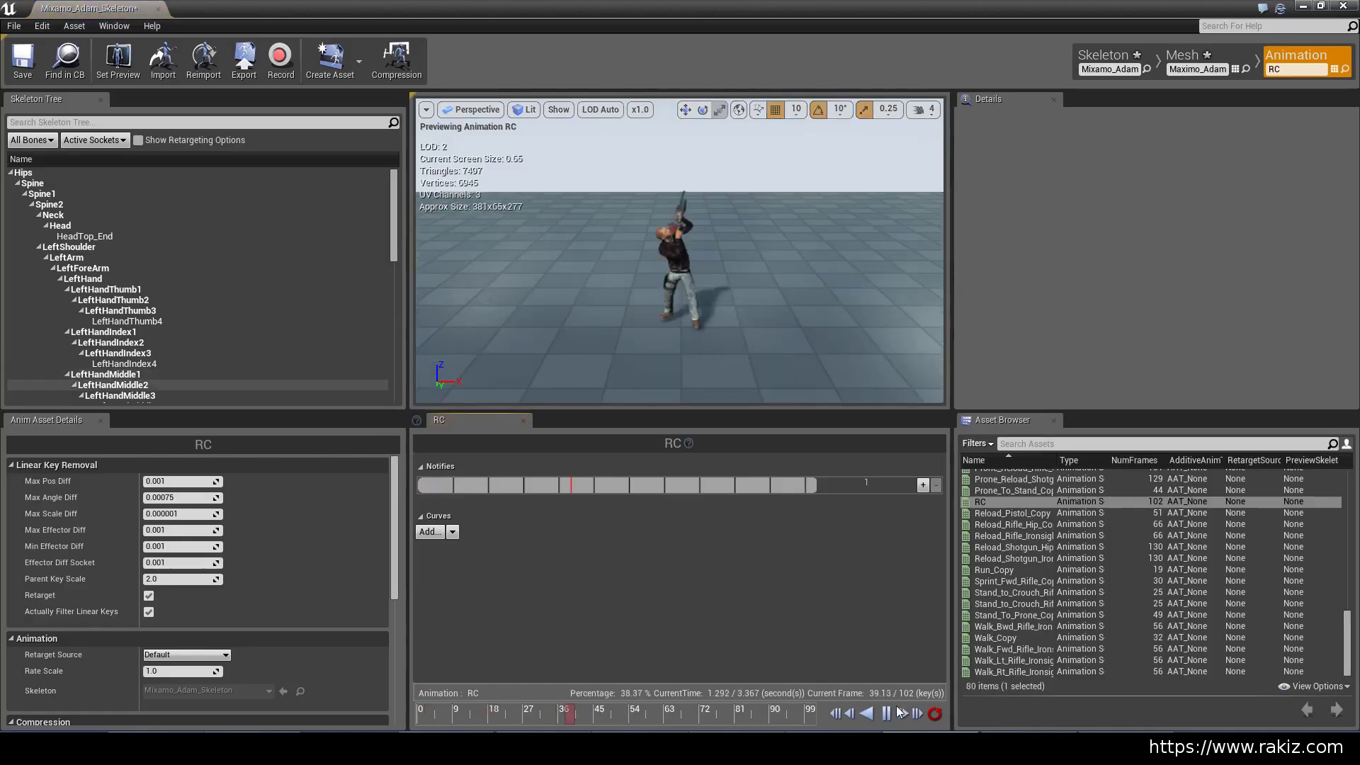
left_click(886, 714)
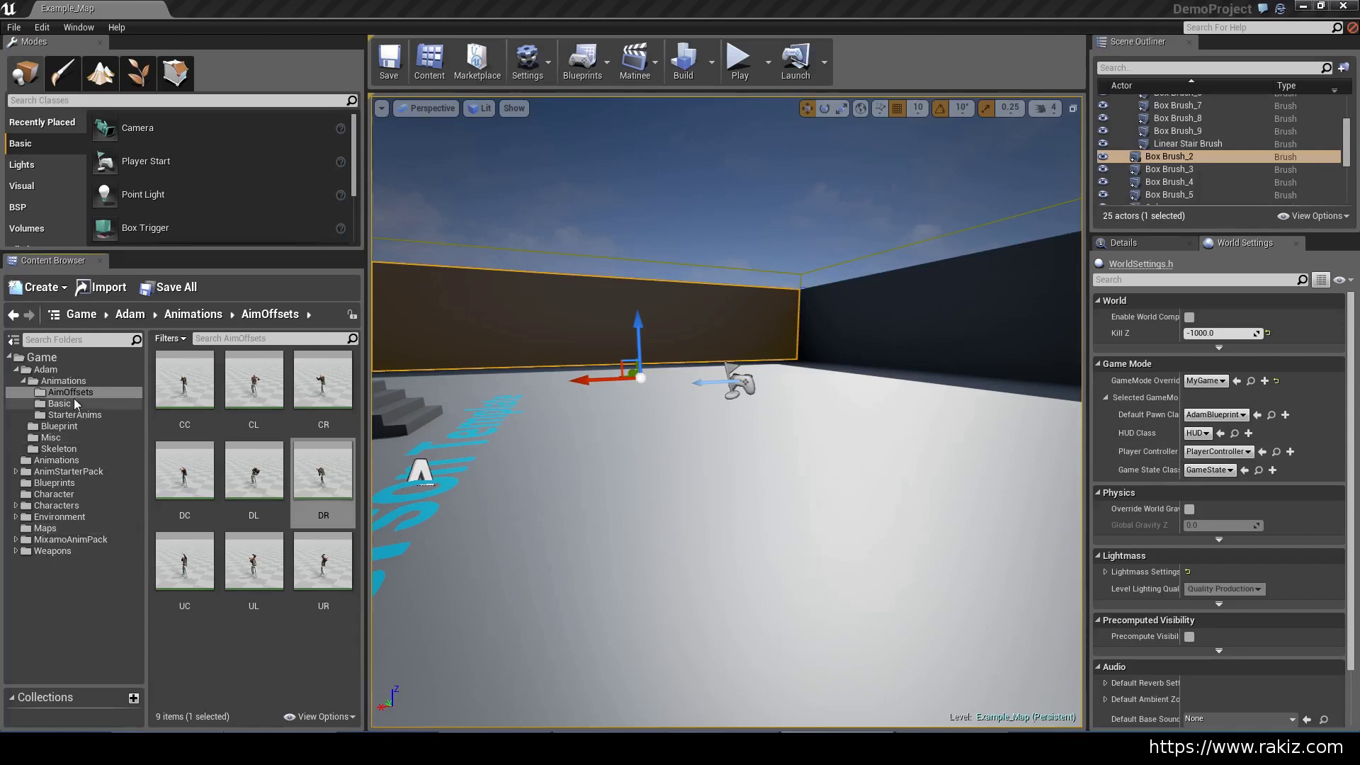
- Create an Aim Offset asset in the AimOffsets folder using the Mixamo_Adam_Skeleton skeleton
left_click(188, 620)
right_click(189, 648)
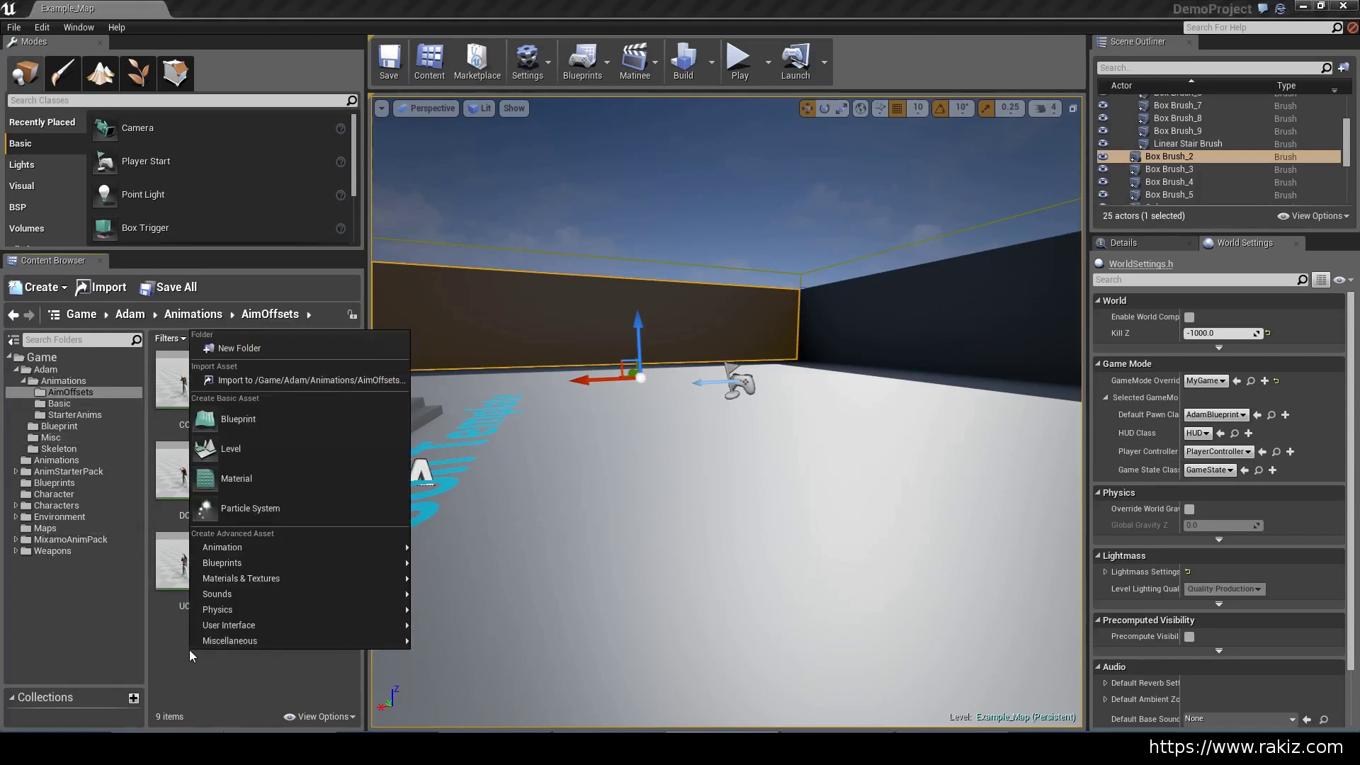
mouse_move(232, 550)
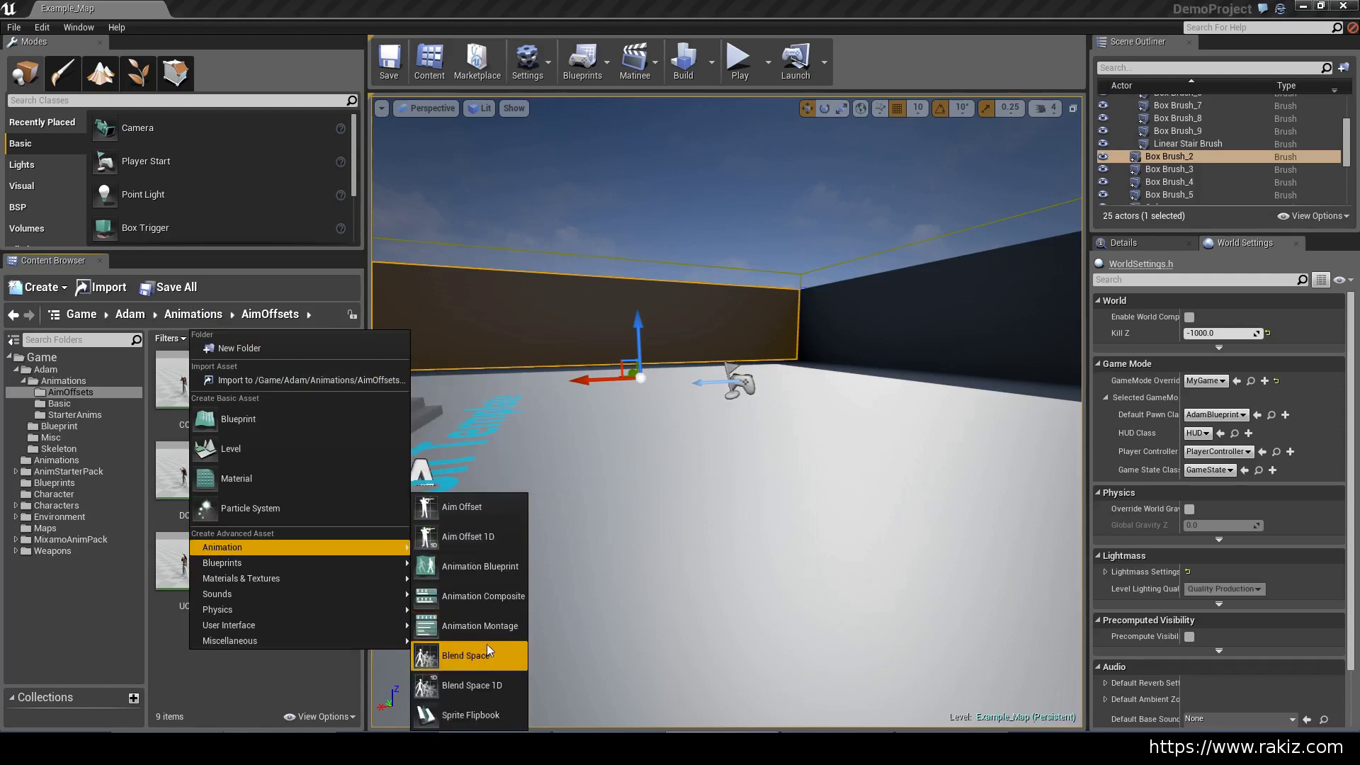
left_click(470, 505)
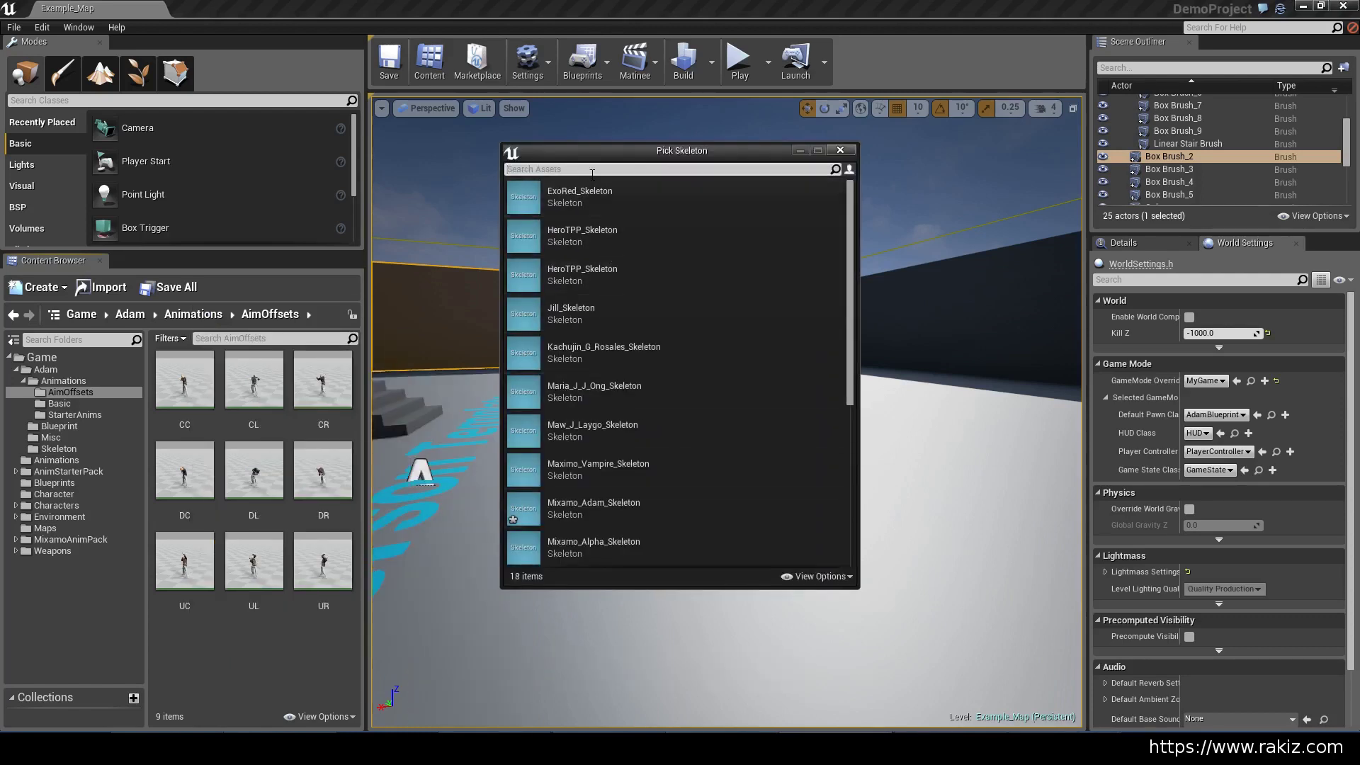
type("Ad")
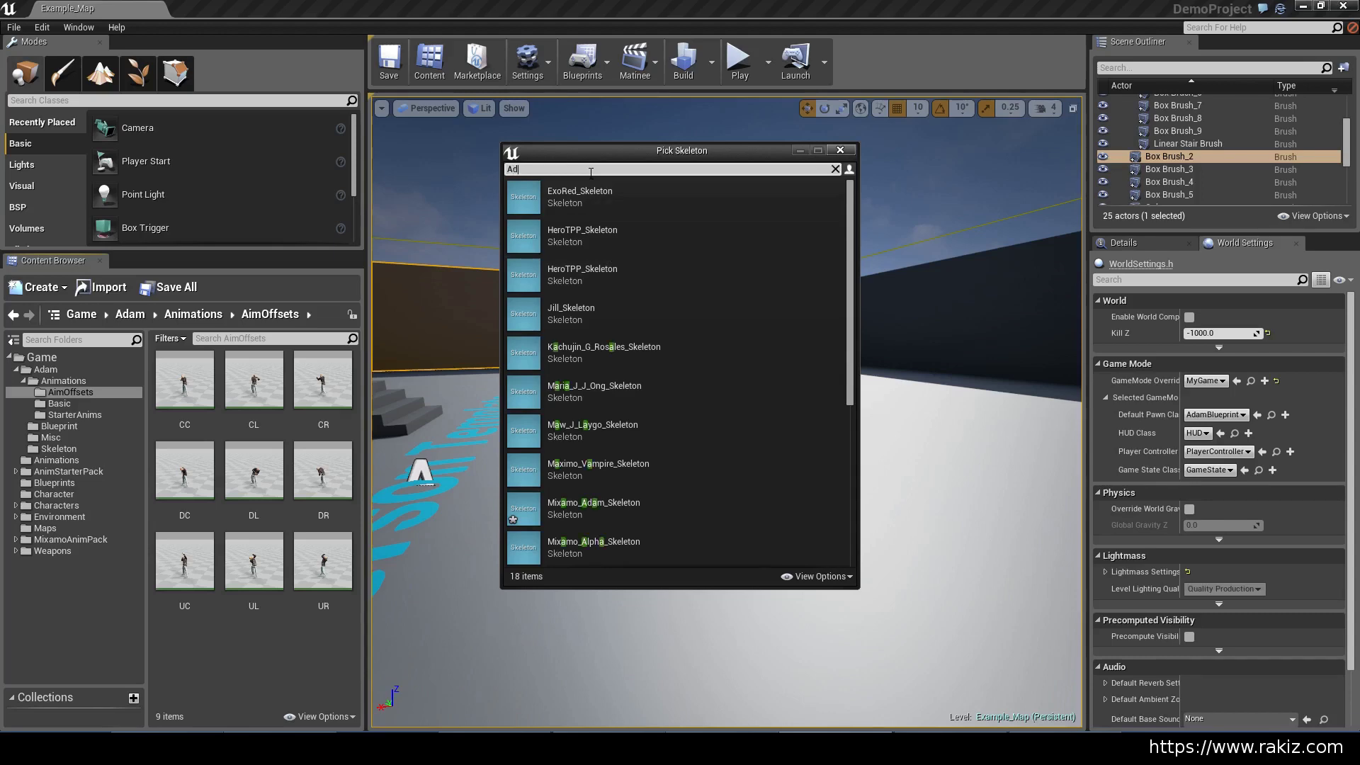
left_click(593, 197)
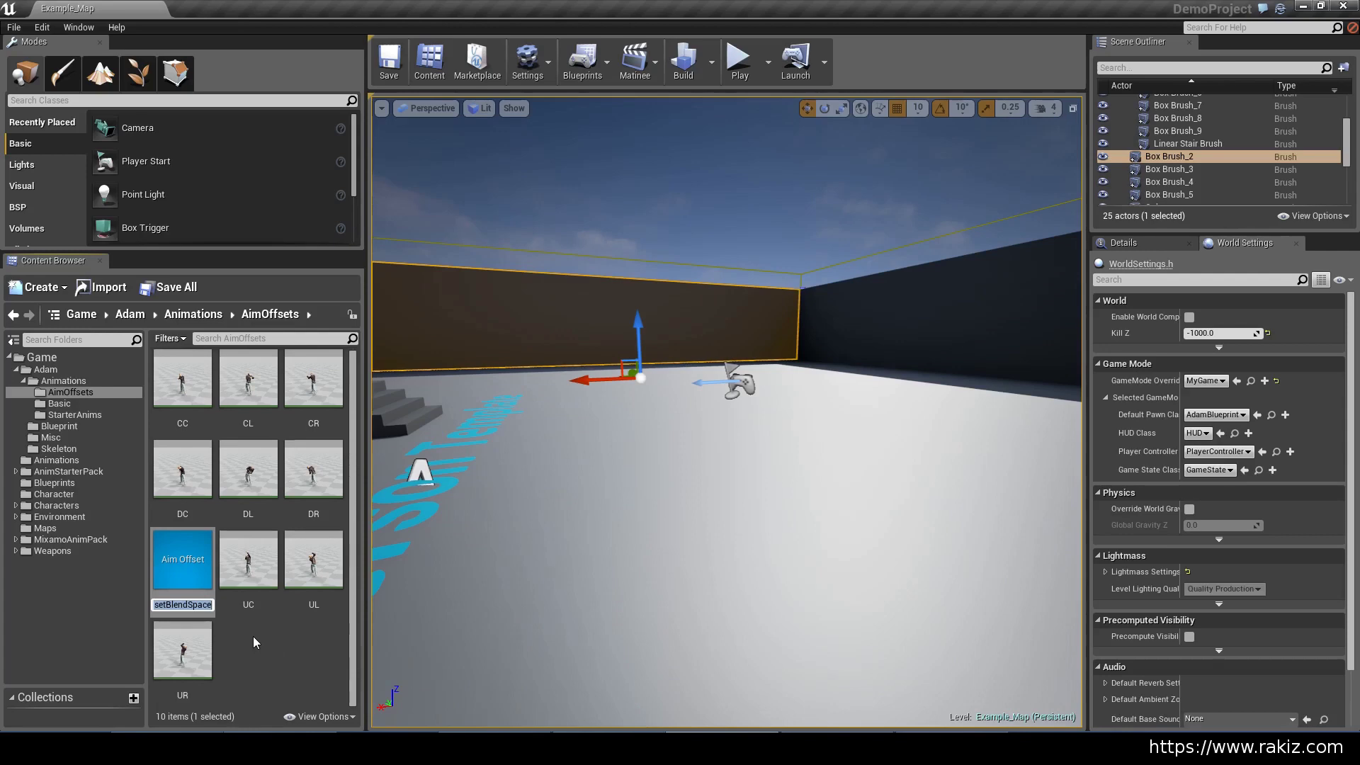
- Name the new aim offset asset MyAimOffsetBlendSpace and open it for editing
key("Home")
key("shift+Right")
key("shift+Right")
key("shift+Right")
key("shift+Right")
key("shift+Left")
type("My")
key("Return")
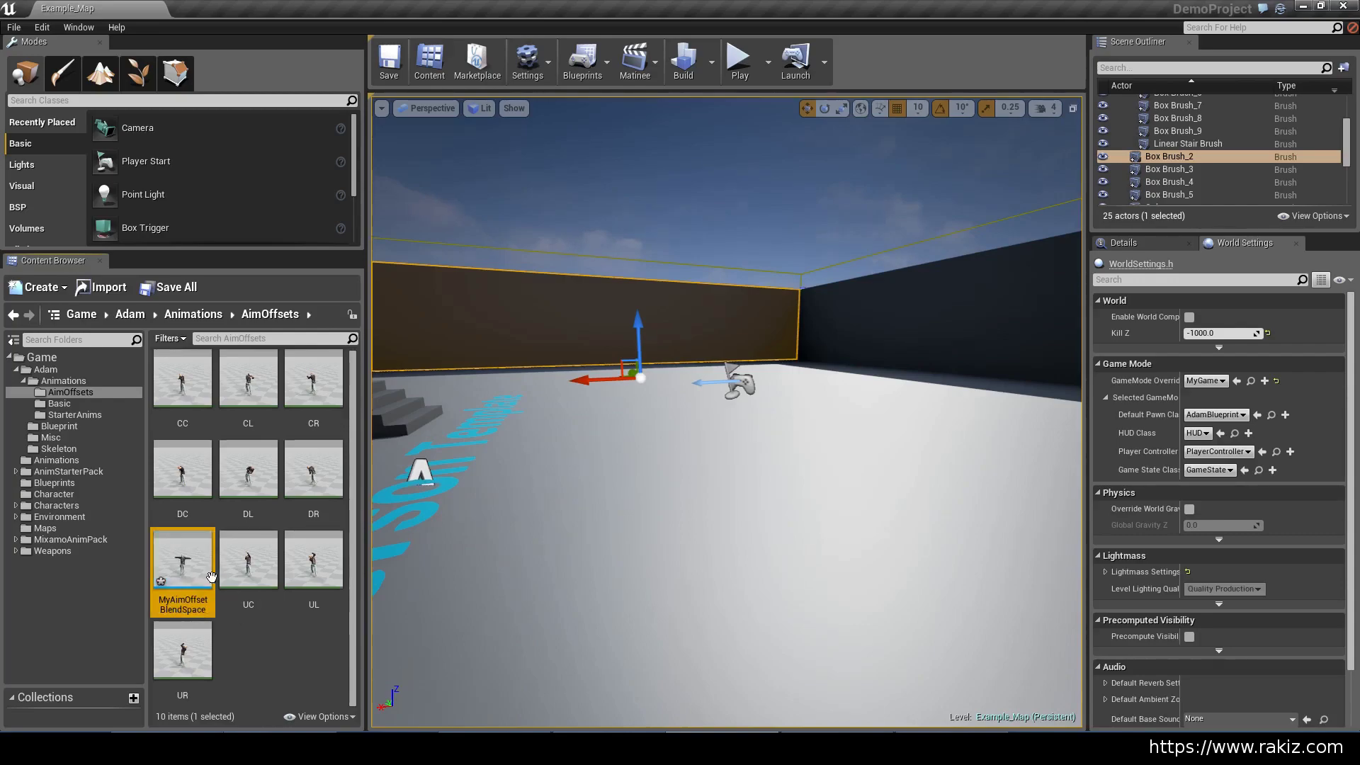
double_click(213, 578)
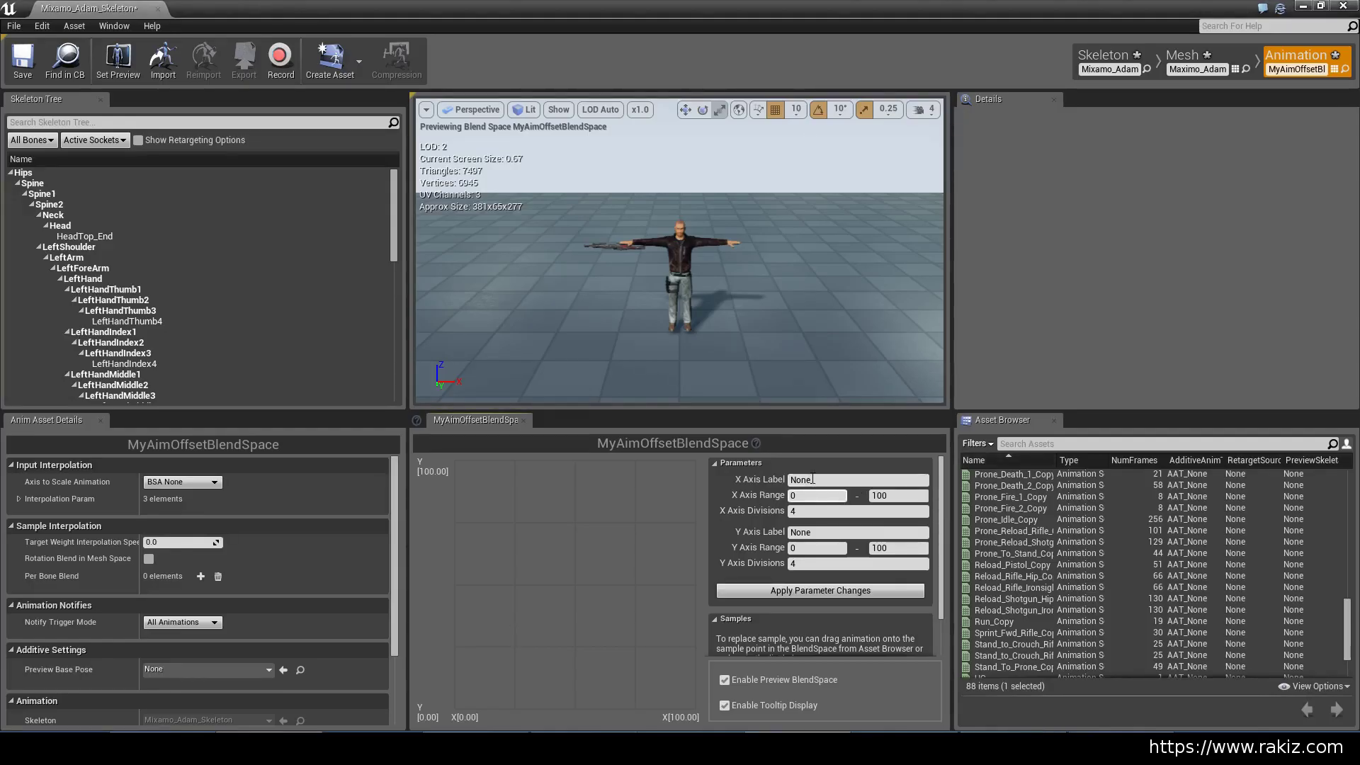
- Label the aim offset's X axis Yaw and its Y axis Pitch
left_click(790, 480)
left_click(809, 533)
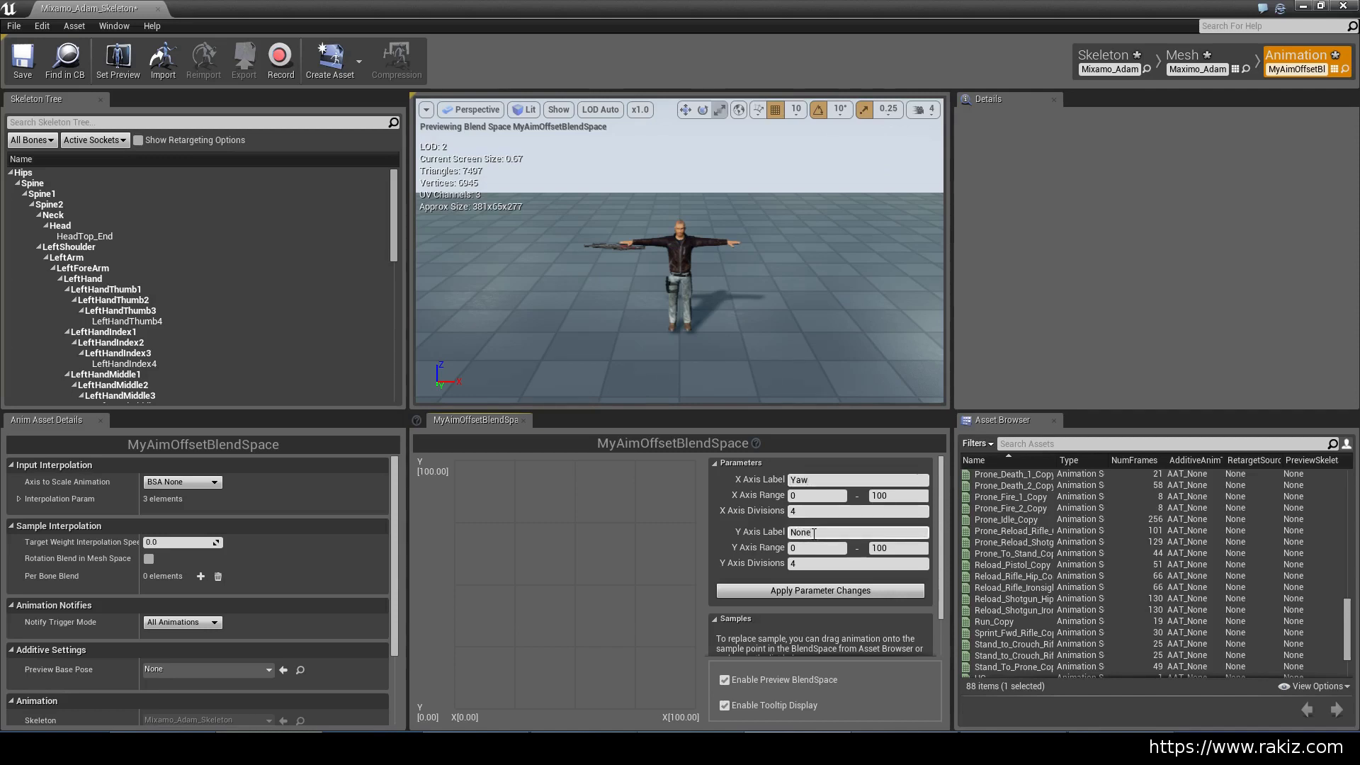
key("BackSpace")
key("BackSpace")
- Set both the X and Y axis ranges to -90 to 90 and apply the parameter changes
left_click(810, 495)
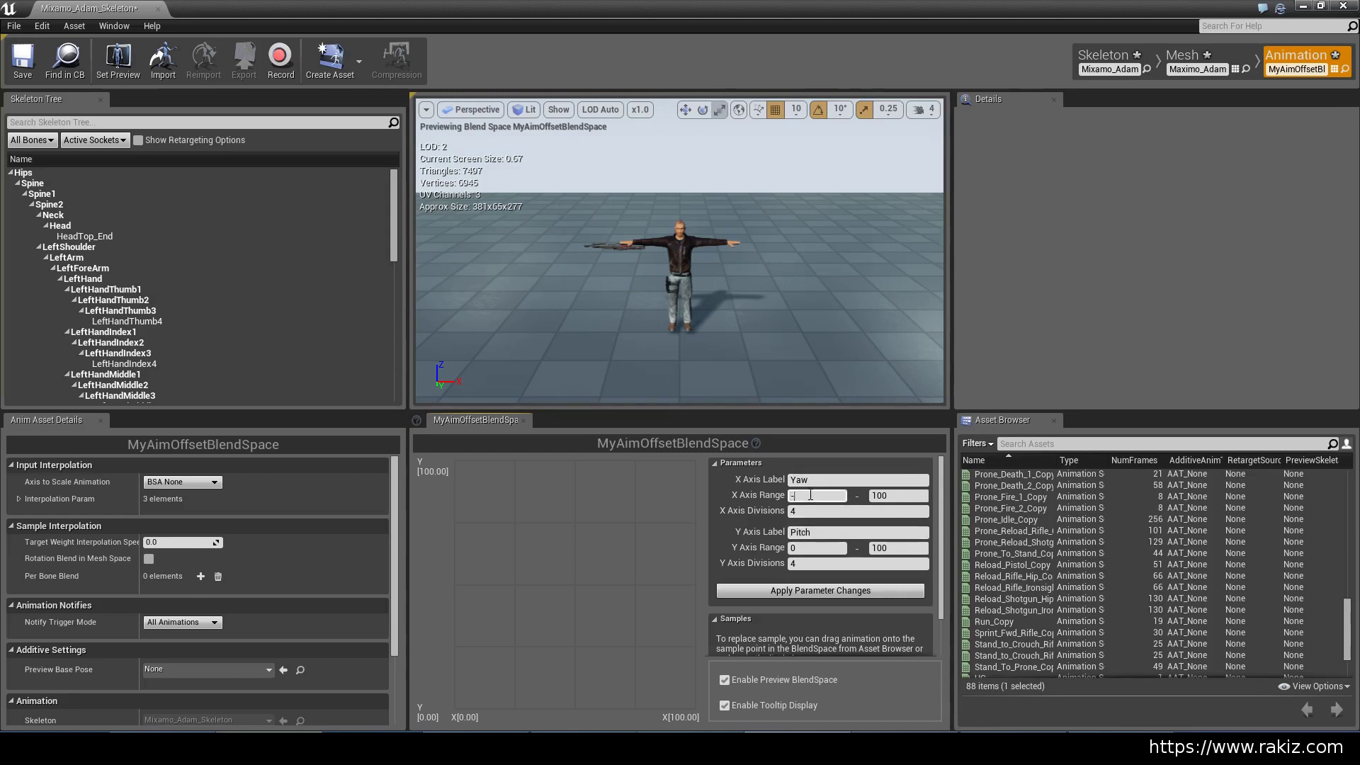
type("-90")
left_click(887, 494)
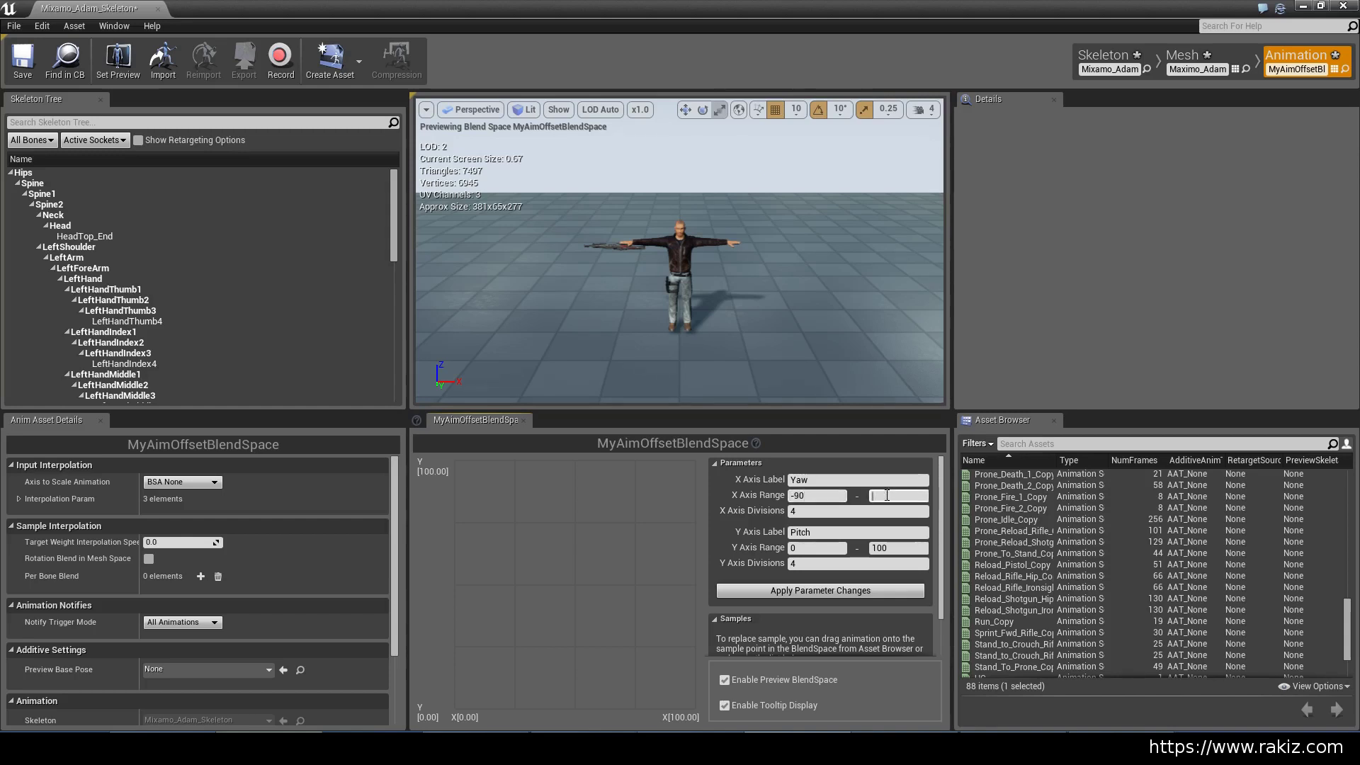
type("90")
left_click(806, 547)
type("-90")
left_click(911, 549)
key("BackSpace")
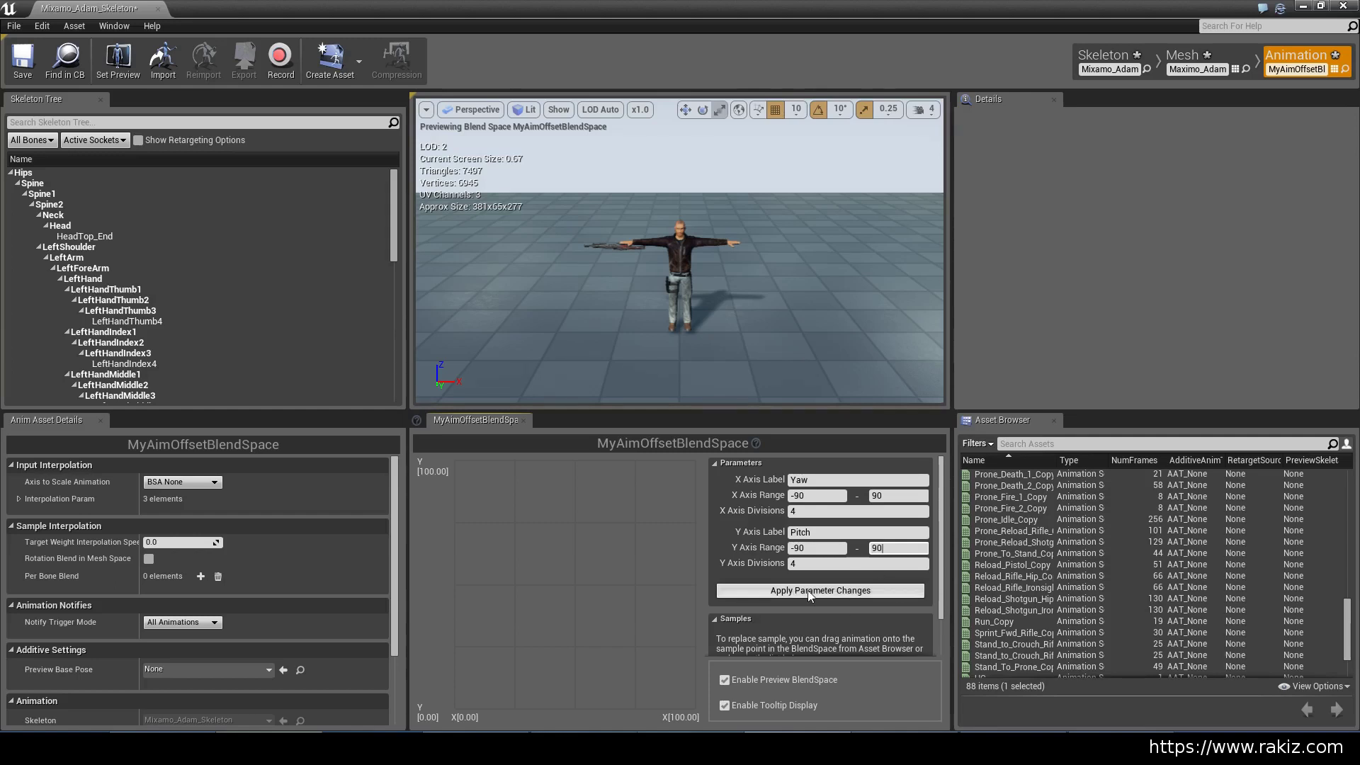
left_click(807, 589)
- Search the animation assets for "cc" and try to place the CC animation at the centre of the grid
left_click(1046, 443)
type("cc")
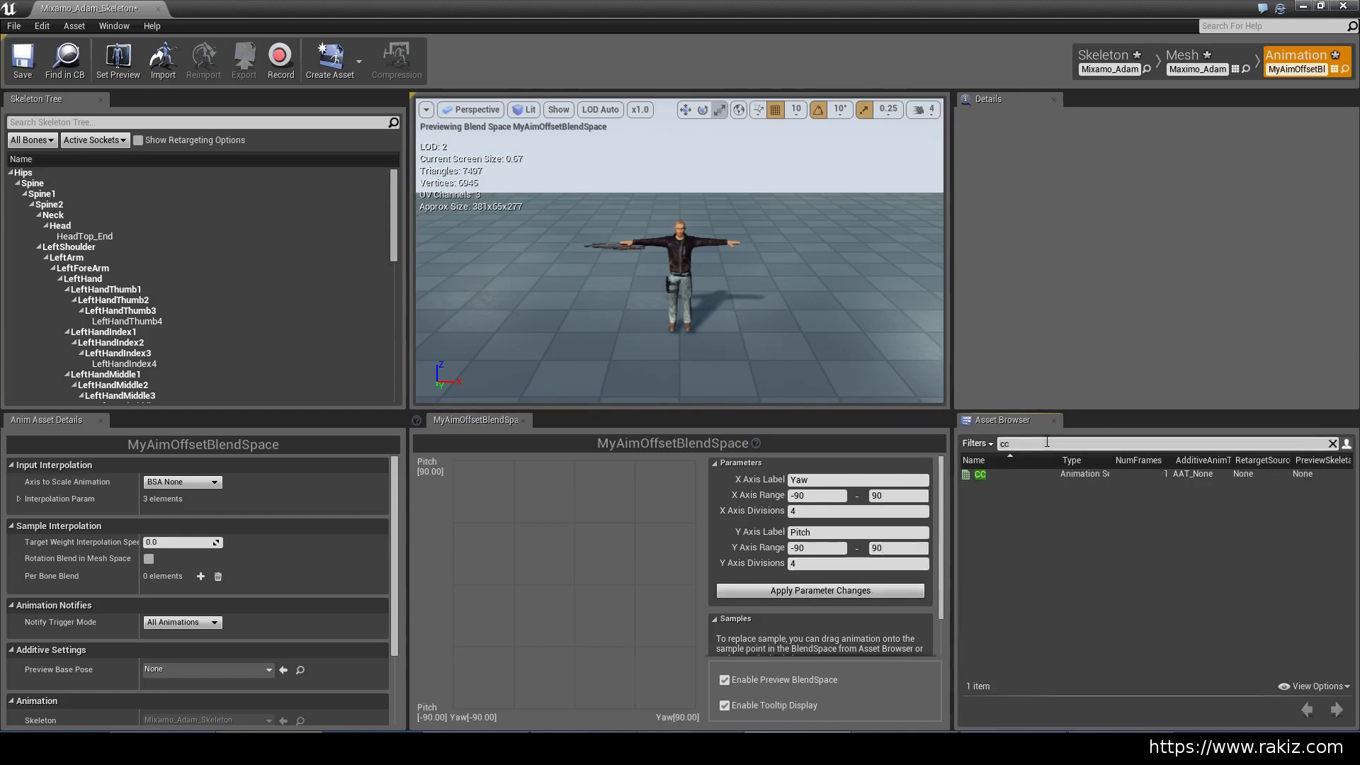
left_click_drag(970, 475, 571, 583)
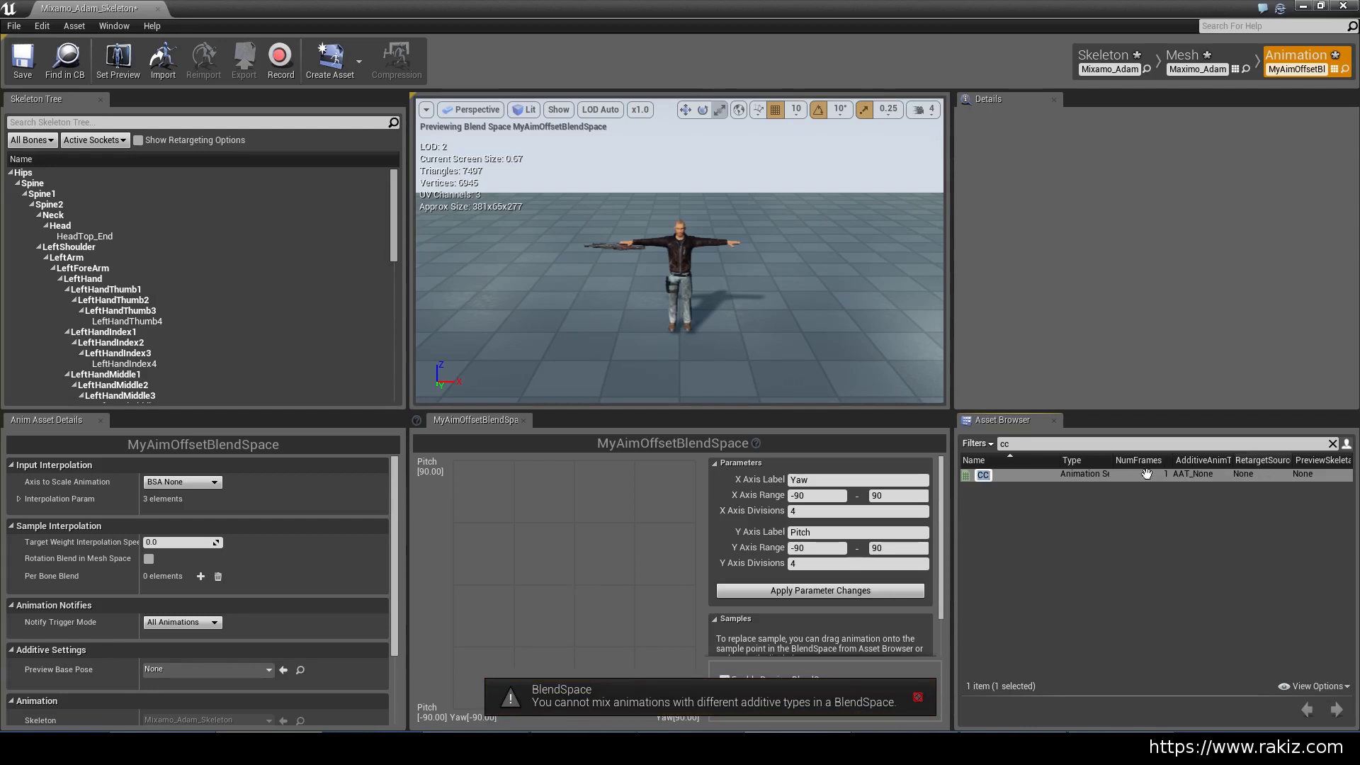
left_click(1115, 478)
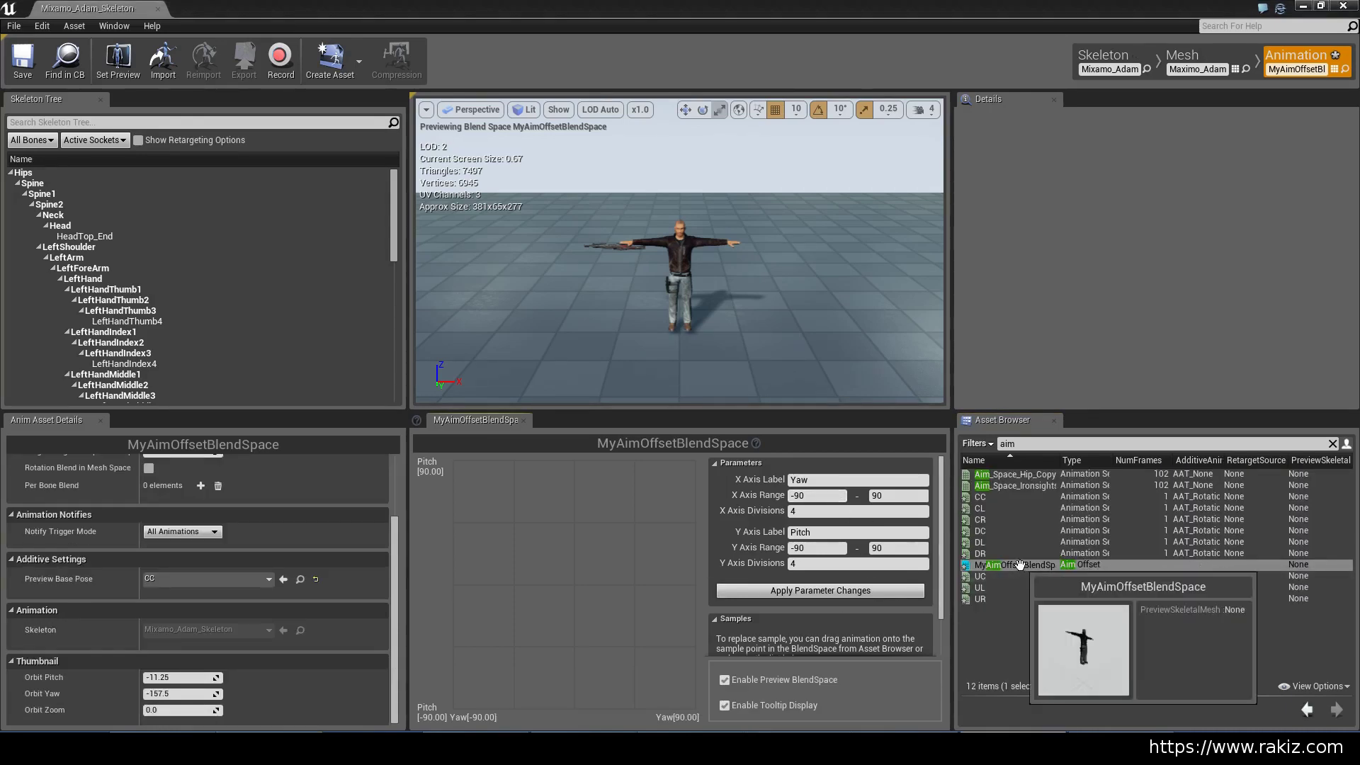
- Set the Preview Base Pose of MyAimOffsetBlendSpace to the CC animation
left_click(1018, 564)
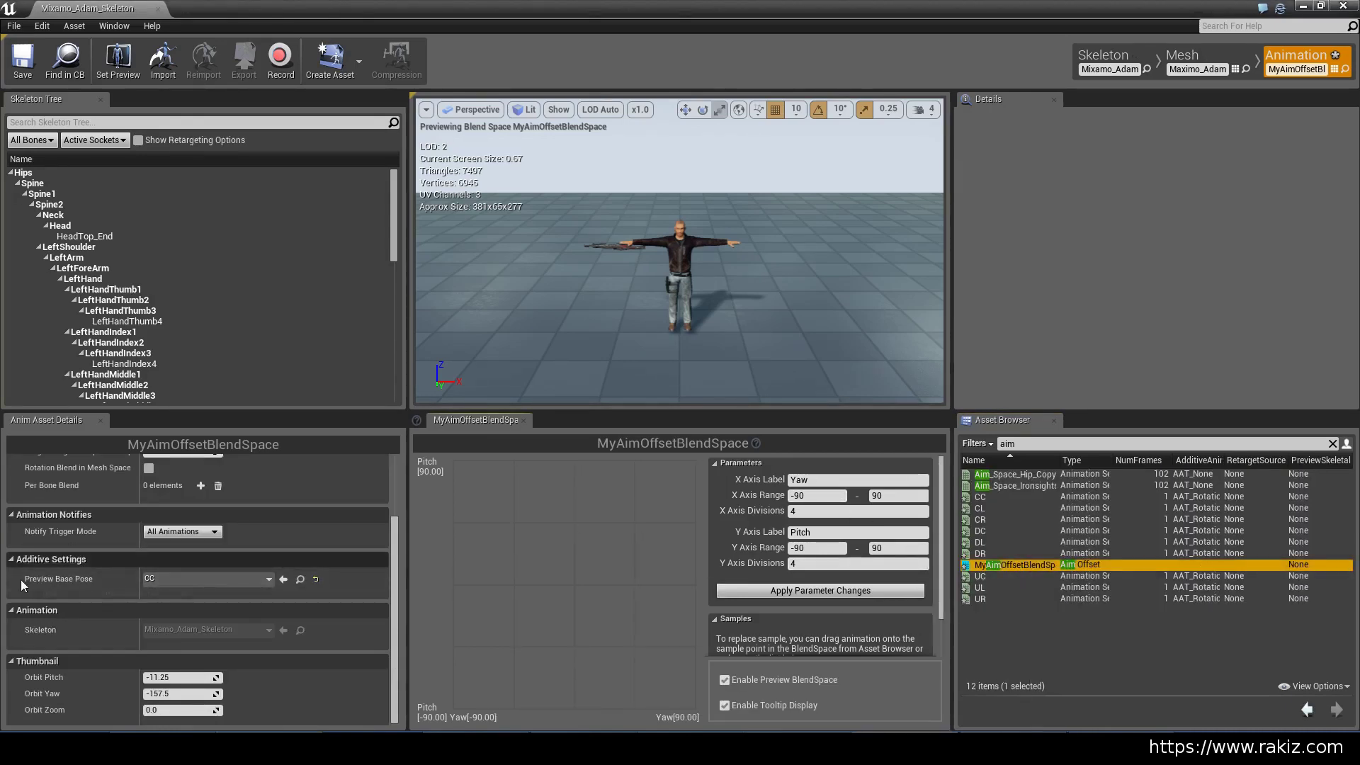
left_click(179, 579)
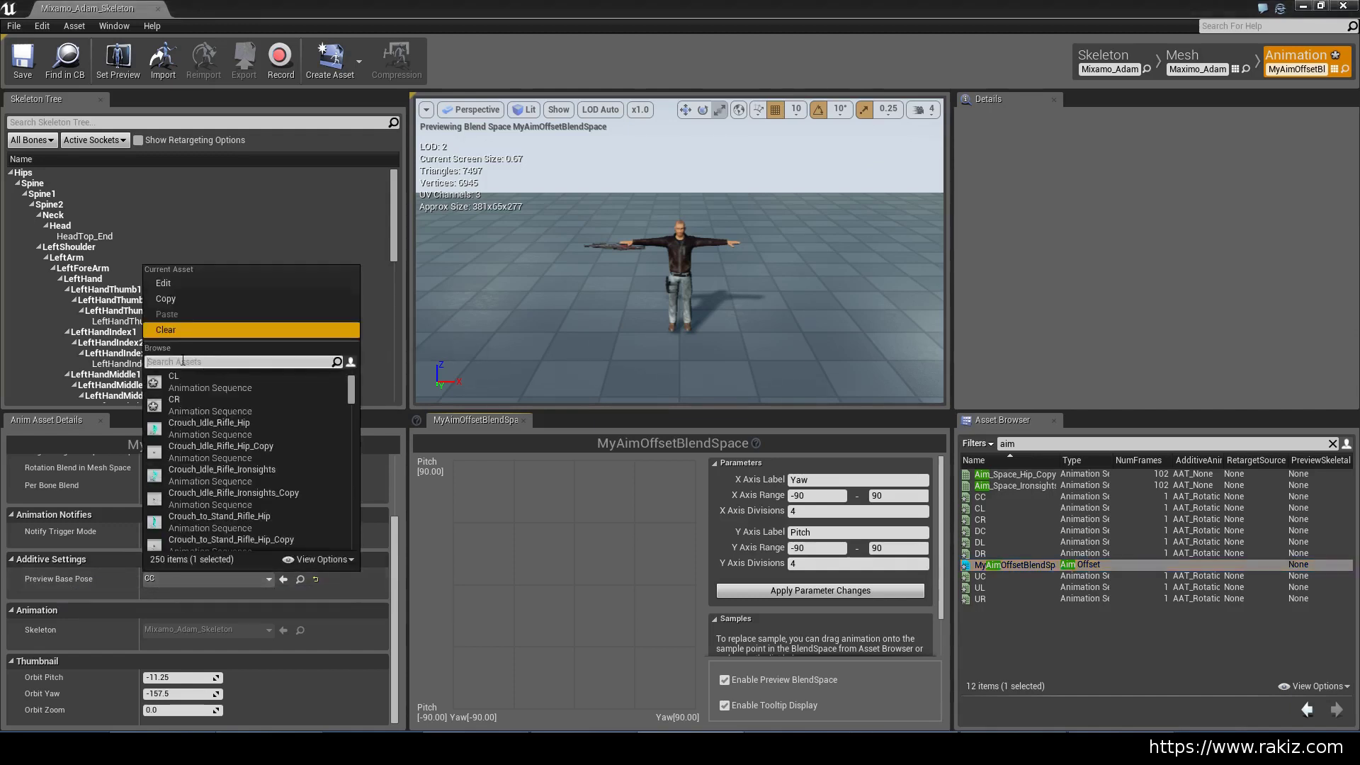
type("CC")
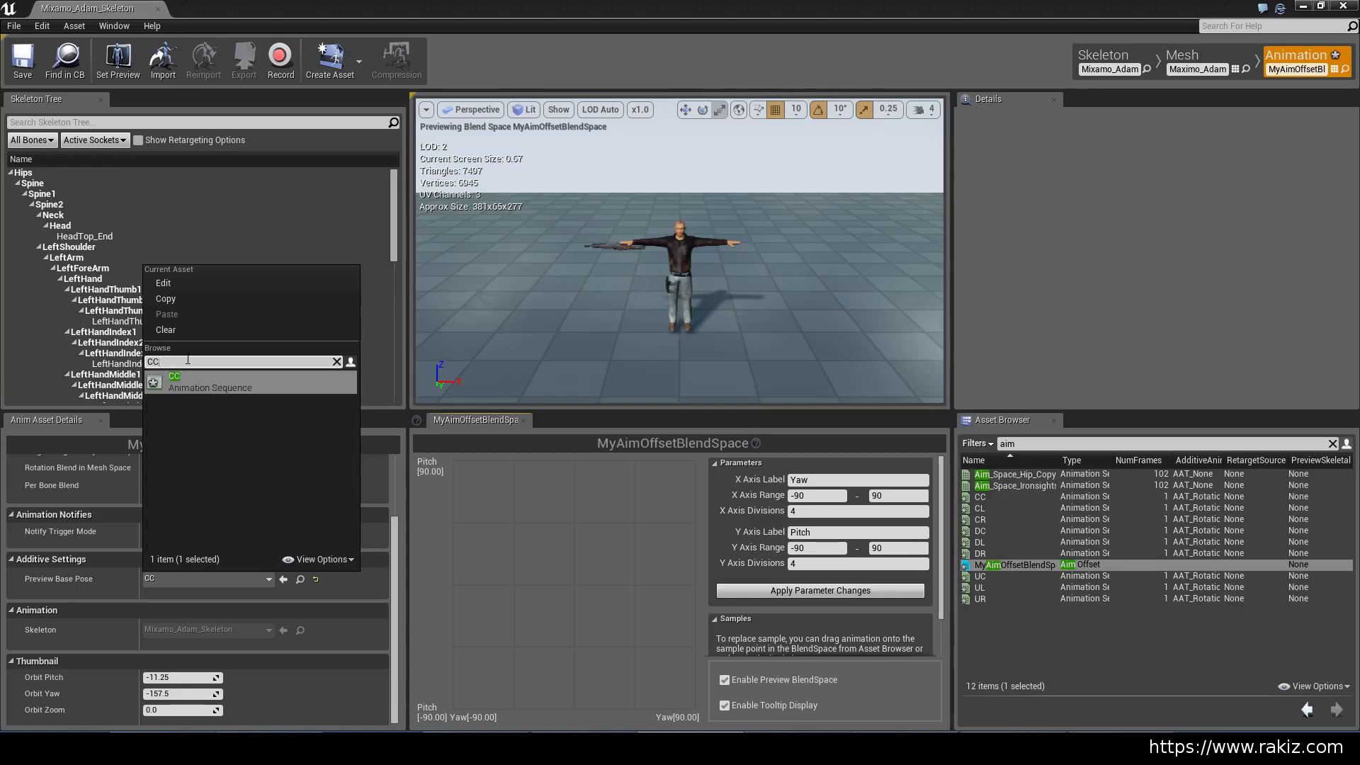
left_click(189, 388)
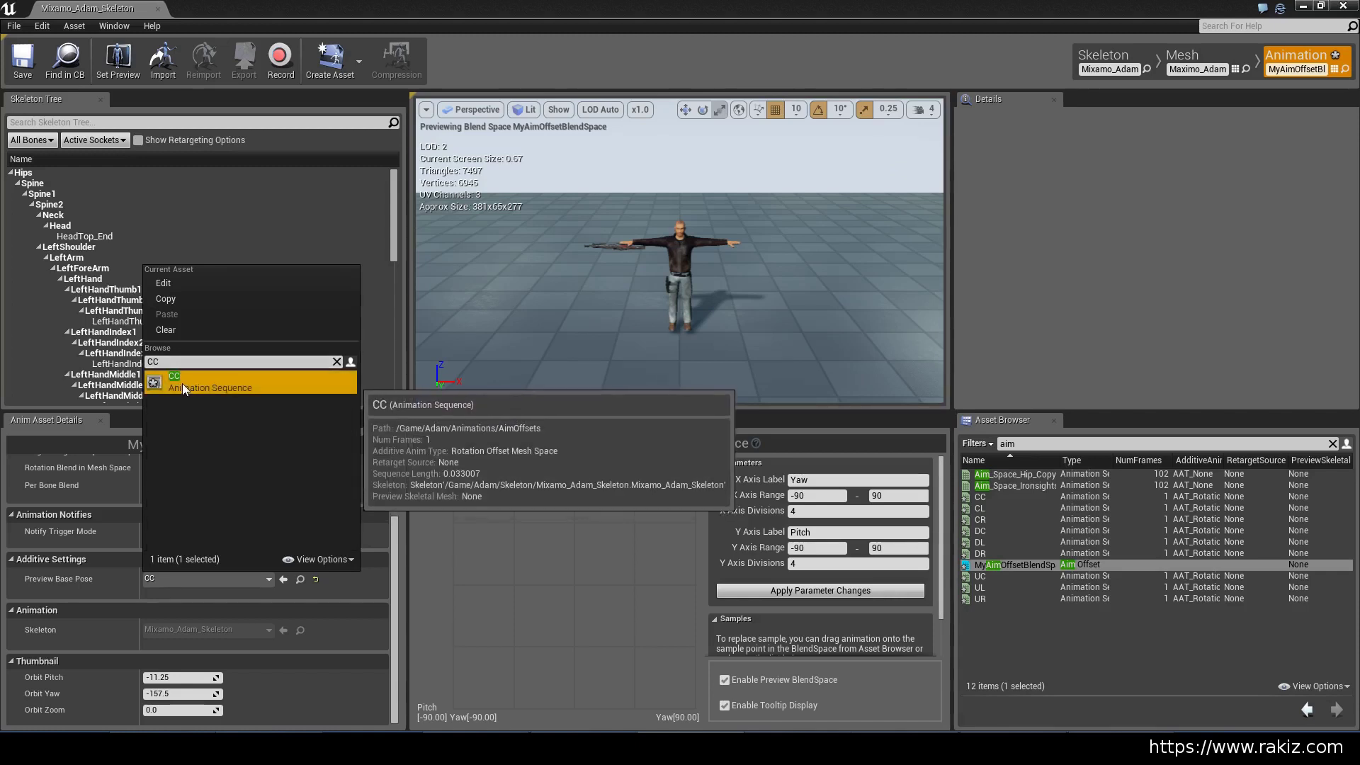
left_click(116, 579)
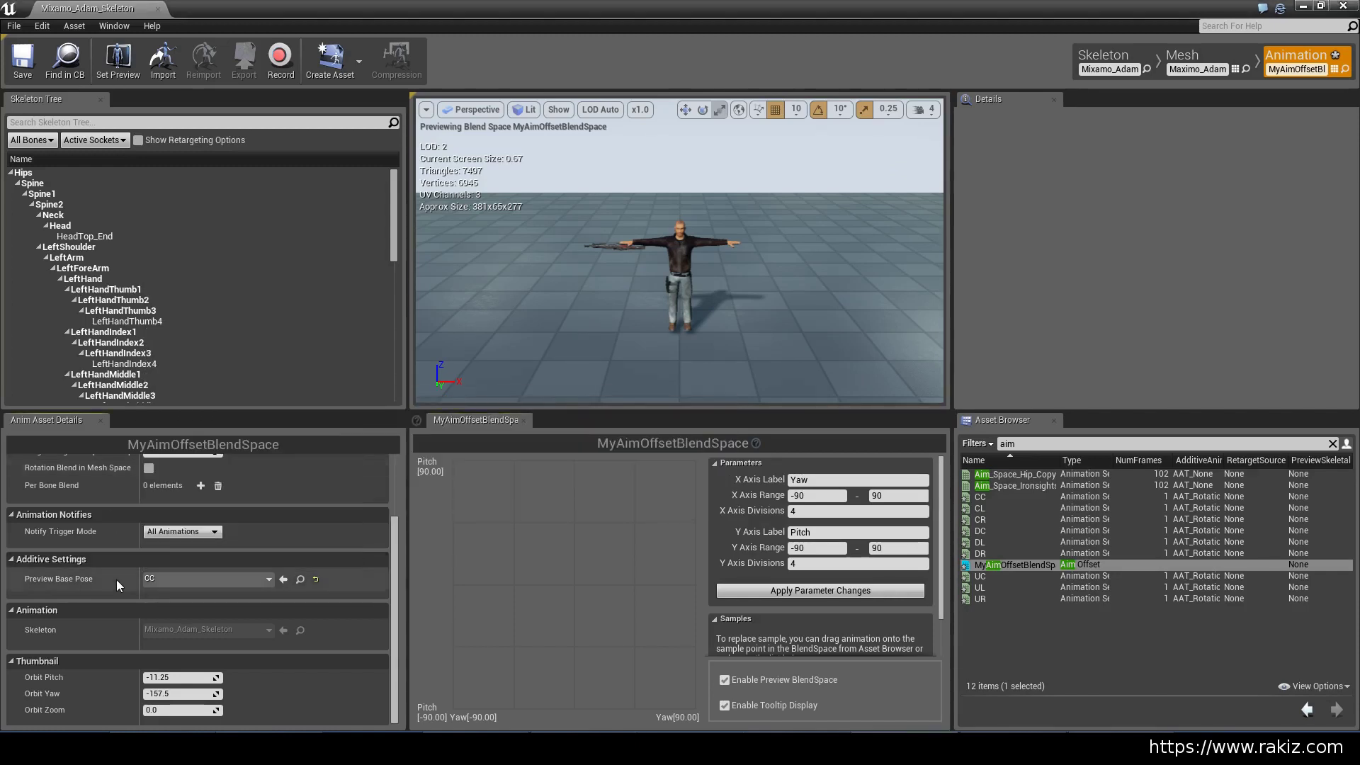
- Open the CC animation, set its Base Pose Type to Selected animation frame and check its base pose animation
double_click(994, 496)
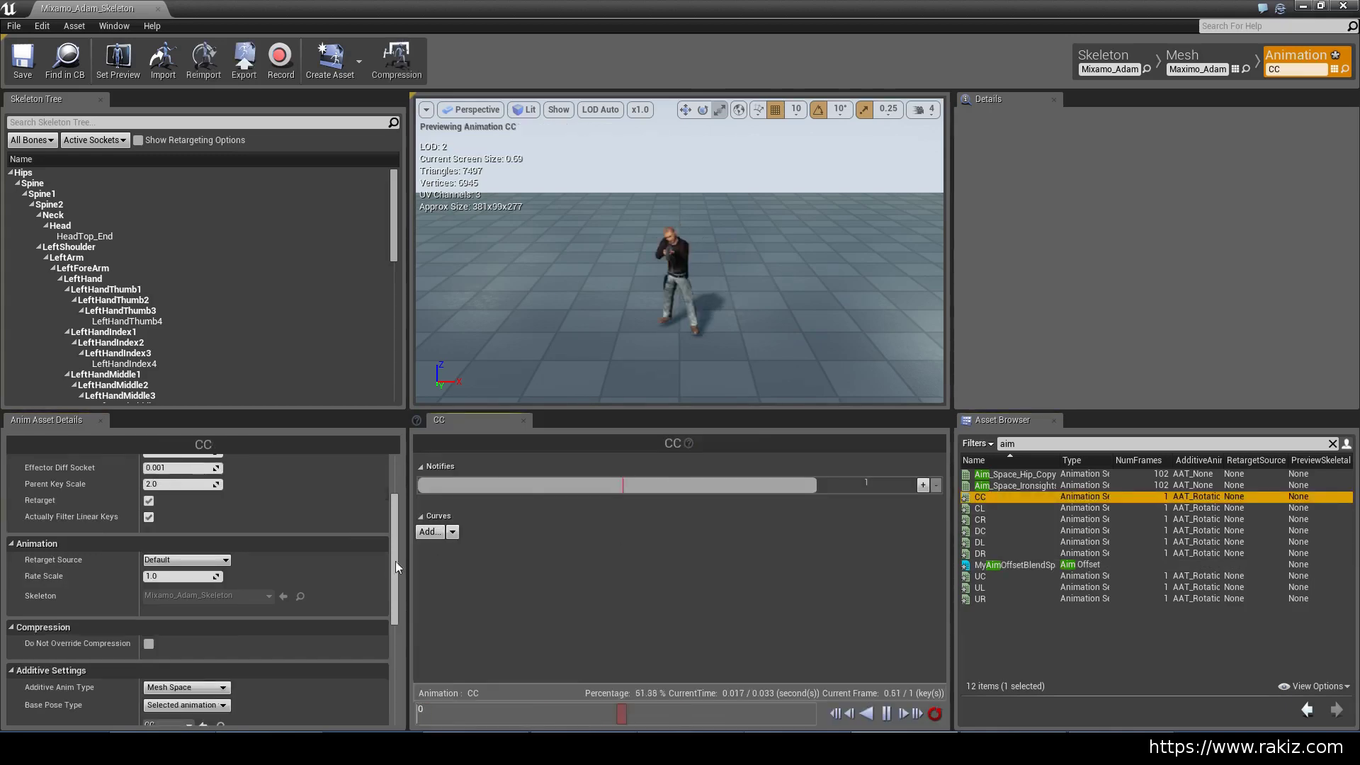
left_click_drag(394, 541, 393, 621)
scroll(57, 561, "up", 1)
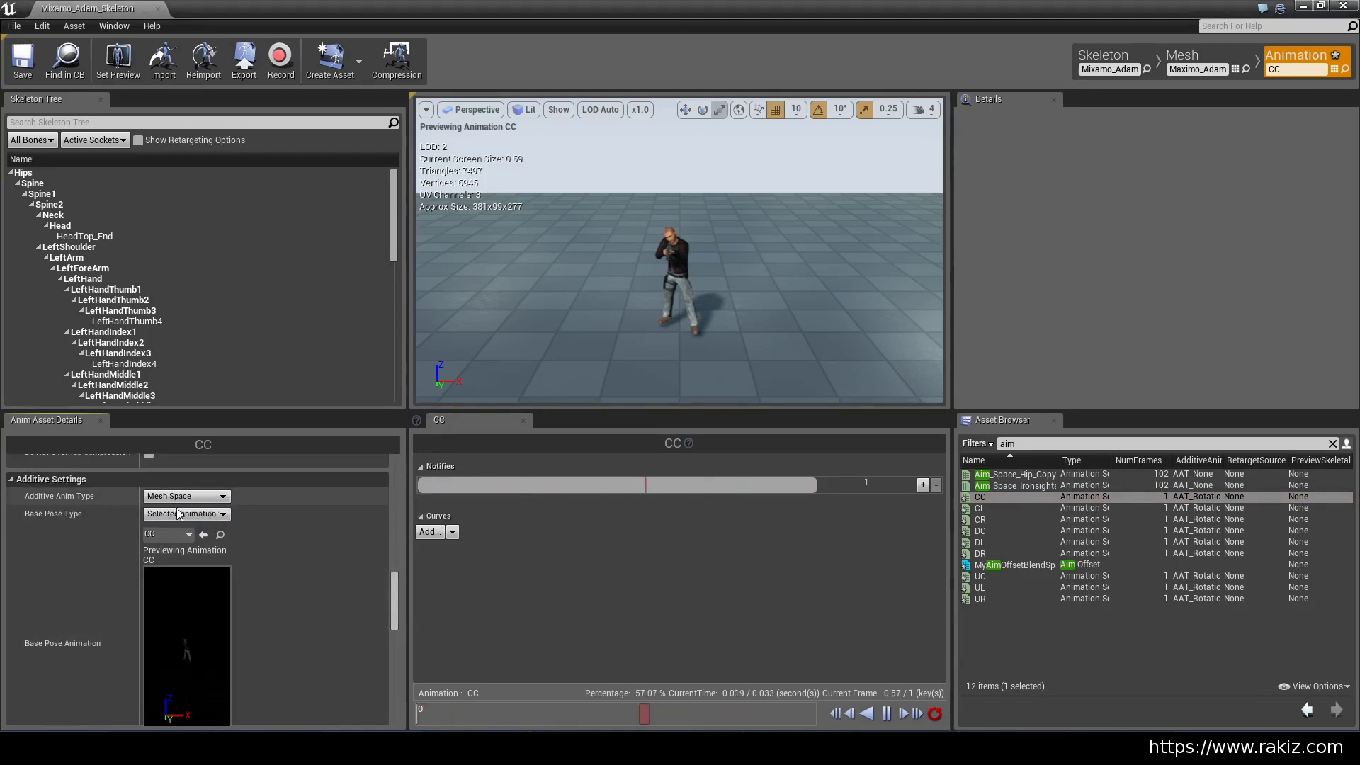
left_click(197, 517)
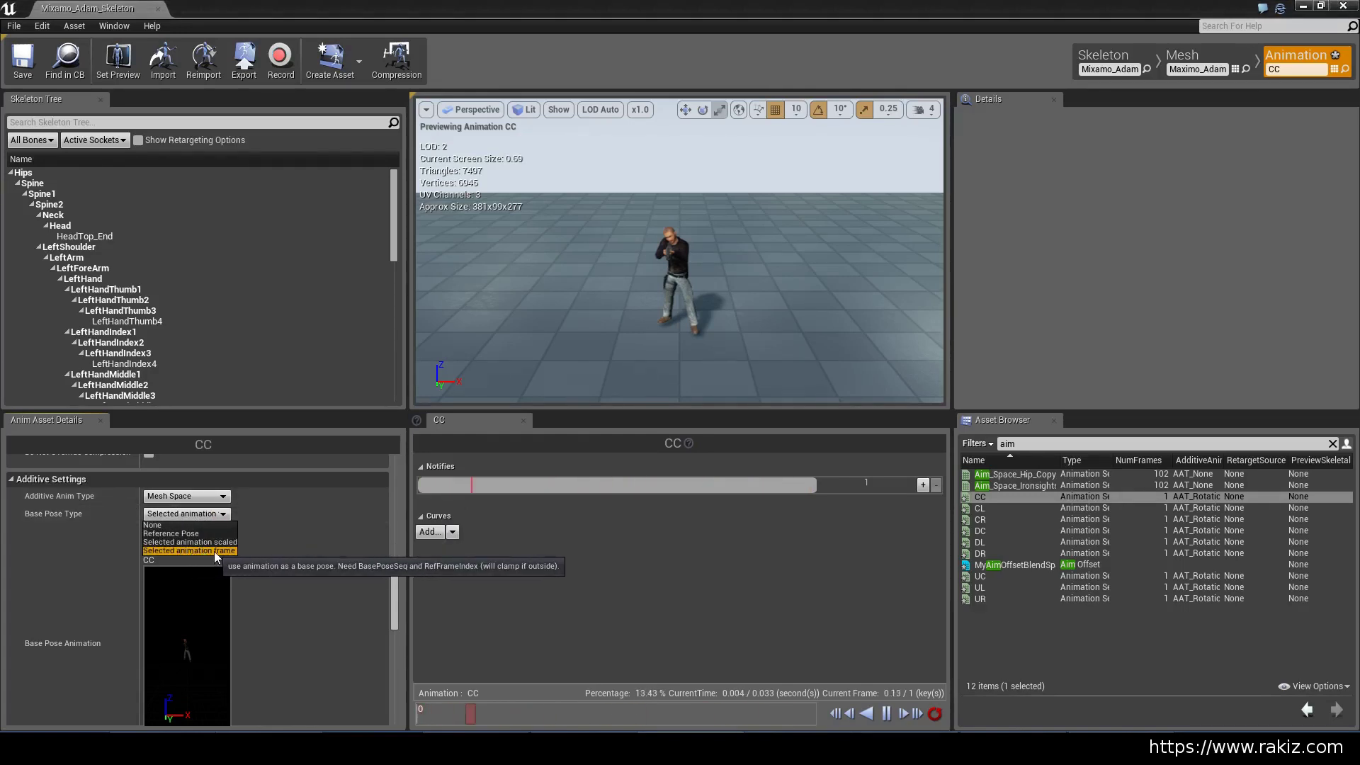
left_click(214, 551)
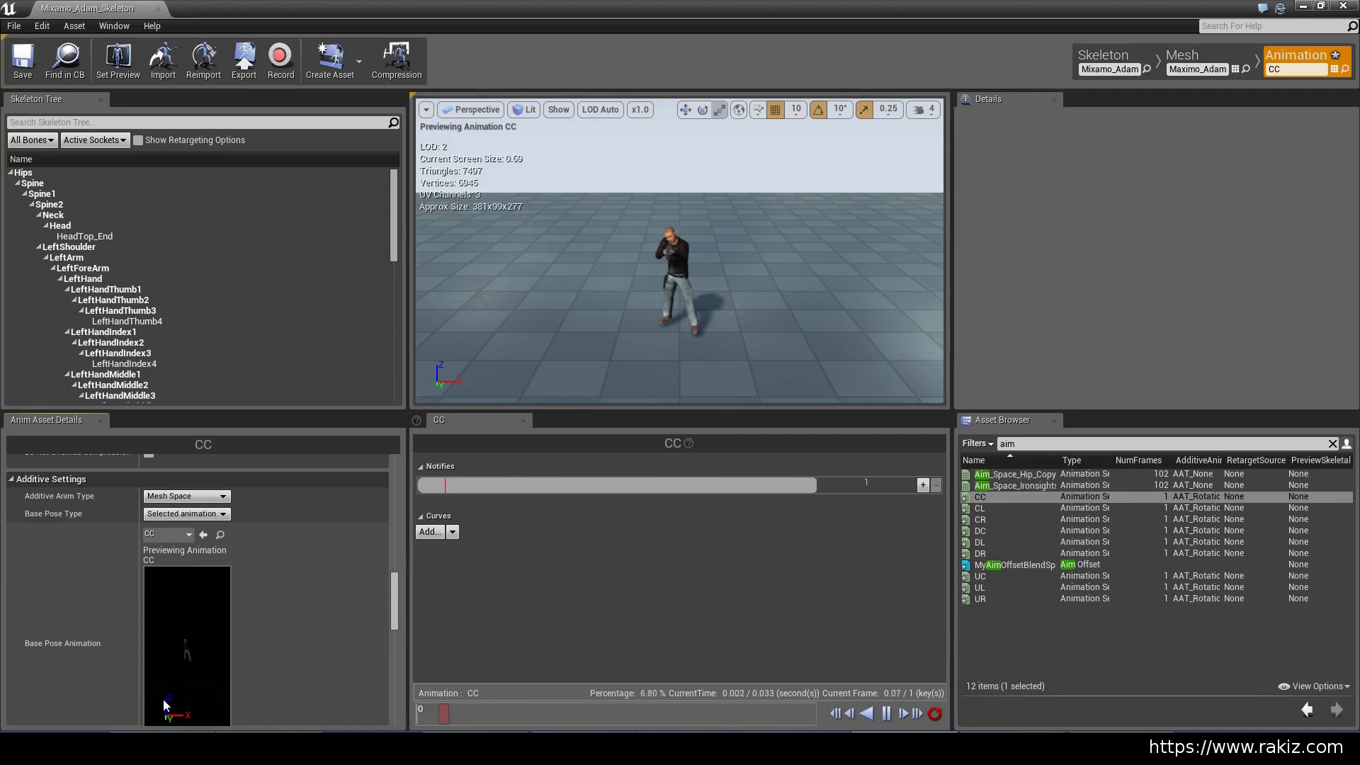
left_click(172, 534)
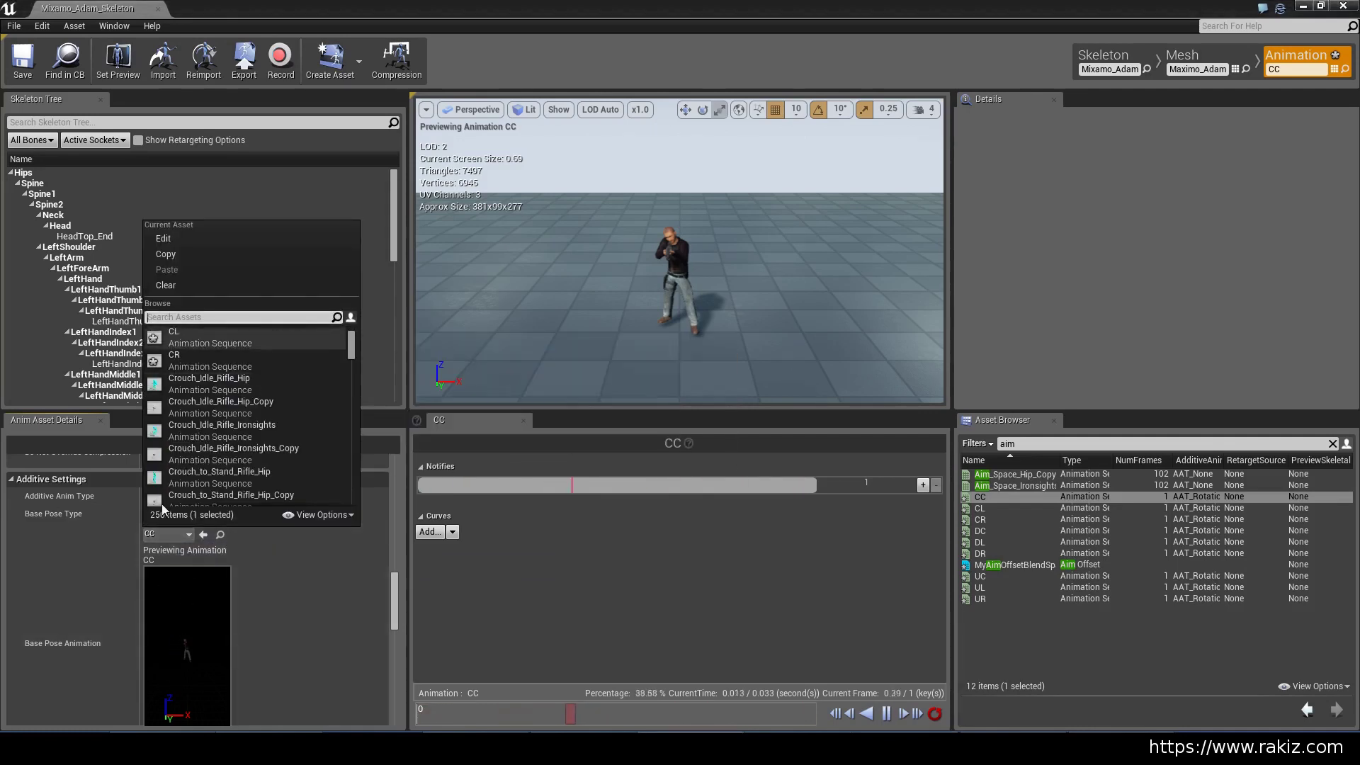
left_click(120, 543)
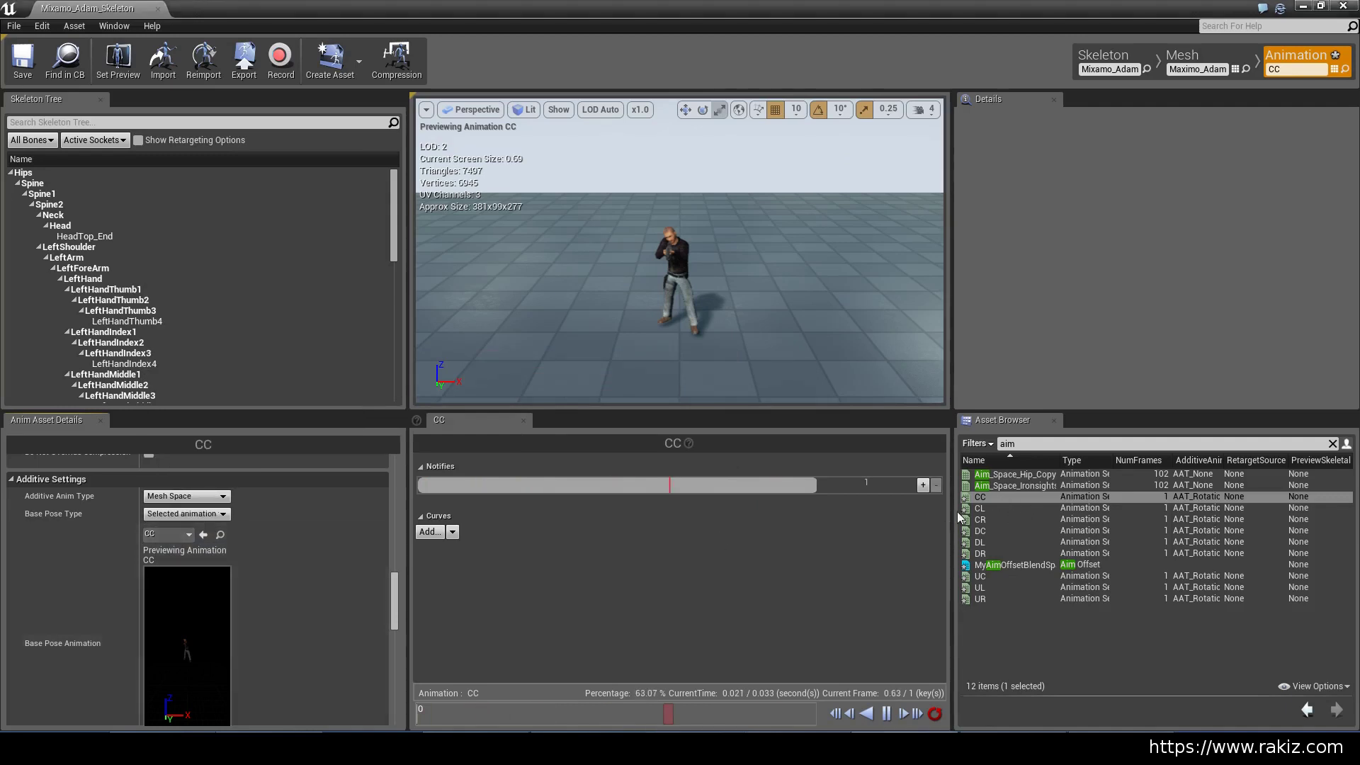
- Open the CR animation, set its Base Pose Type to Selected animation frame and review its remaining additive settings
left_click(984, 508)
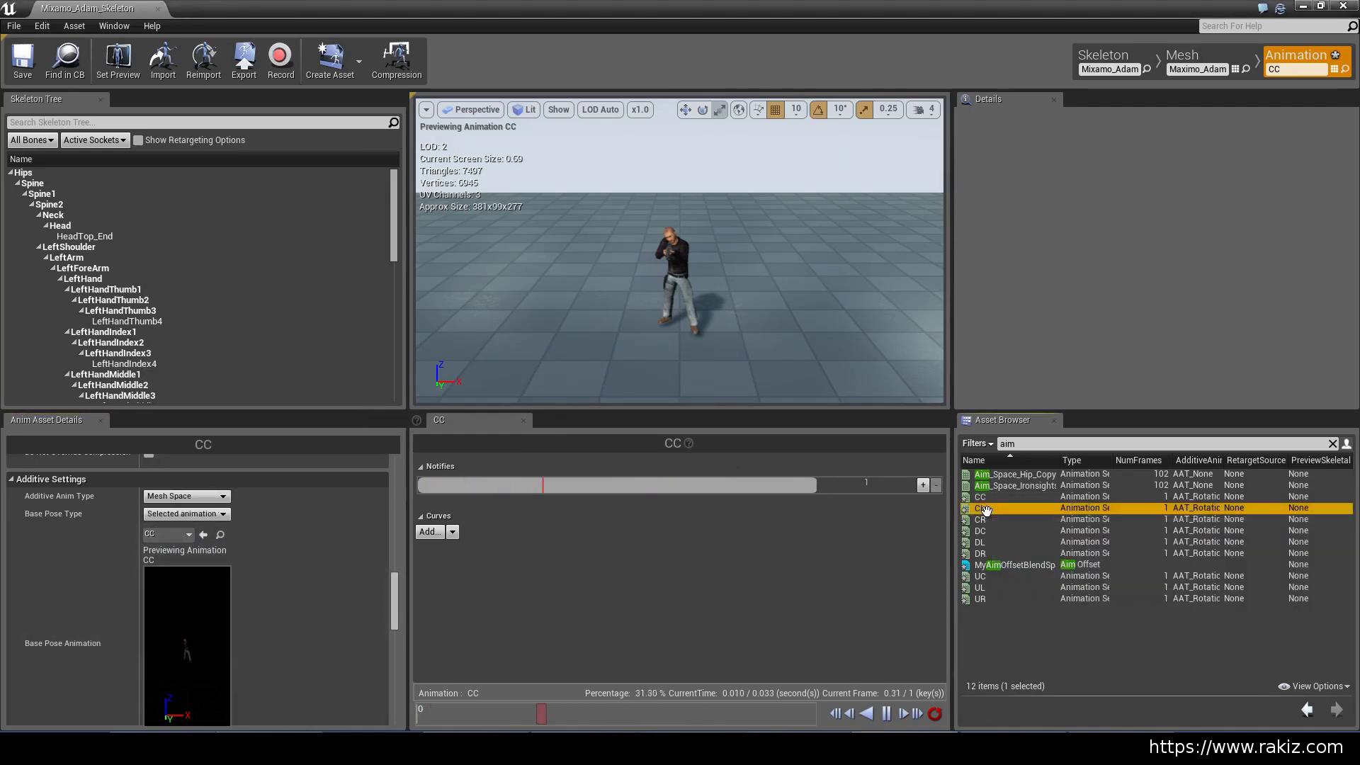
left_click(984, 509)
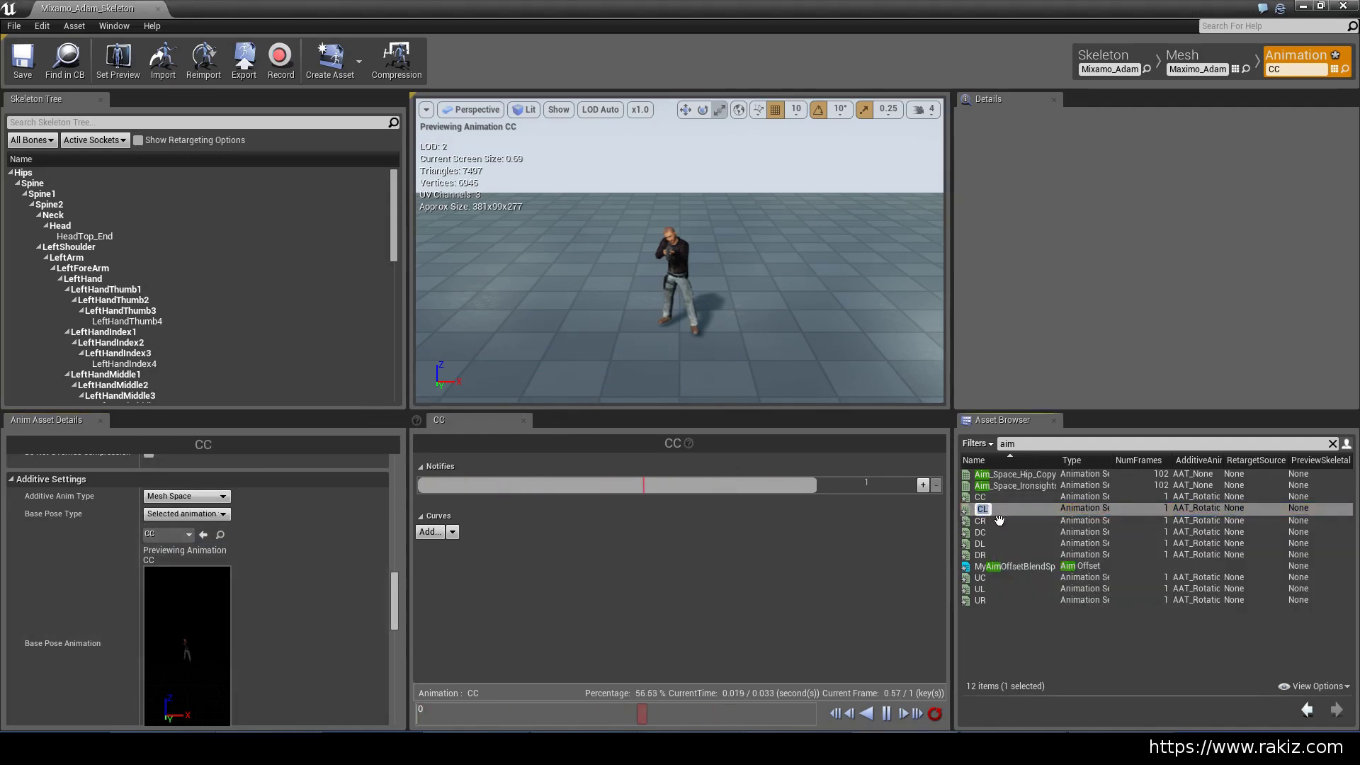
key("Down")
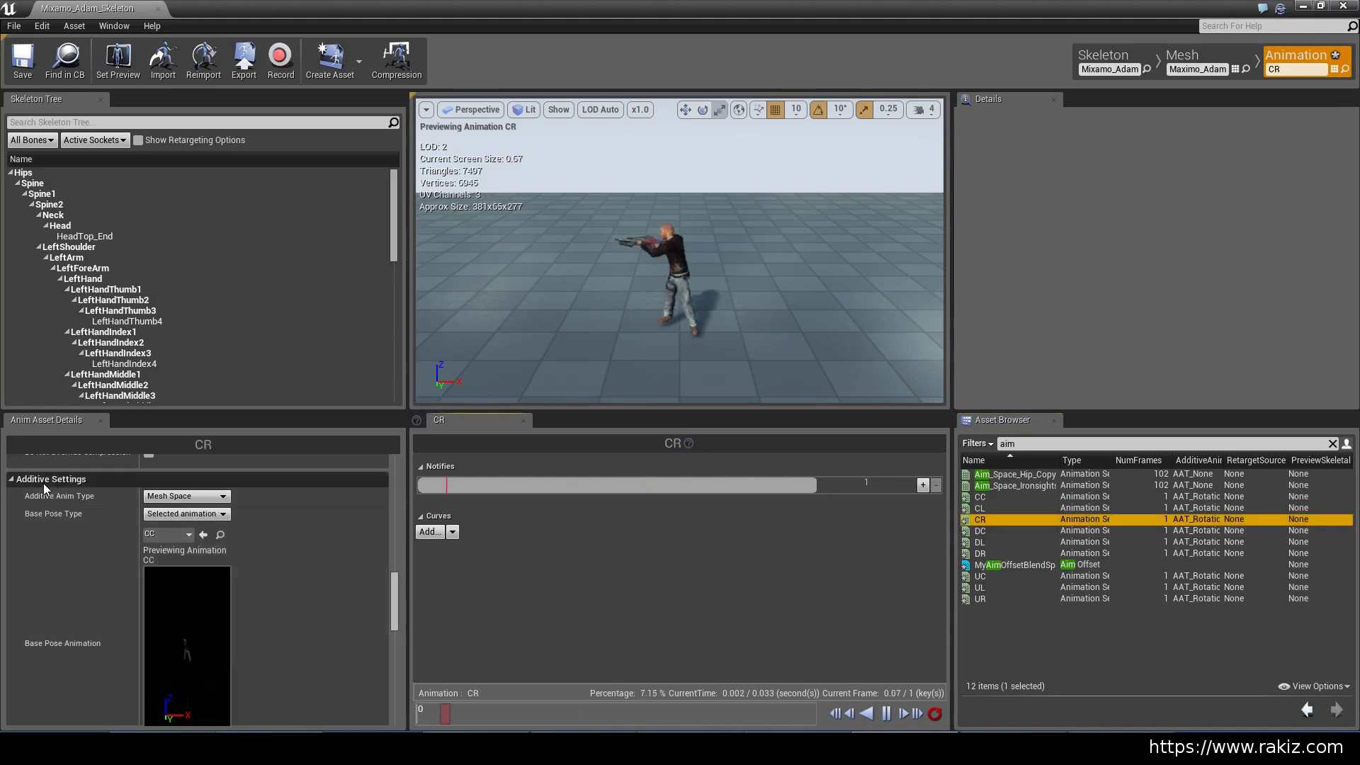
left_click(196, 517)
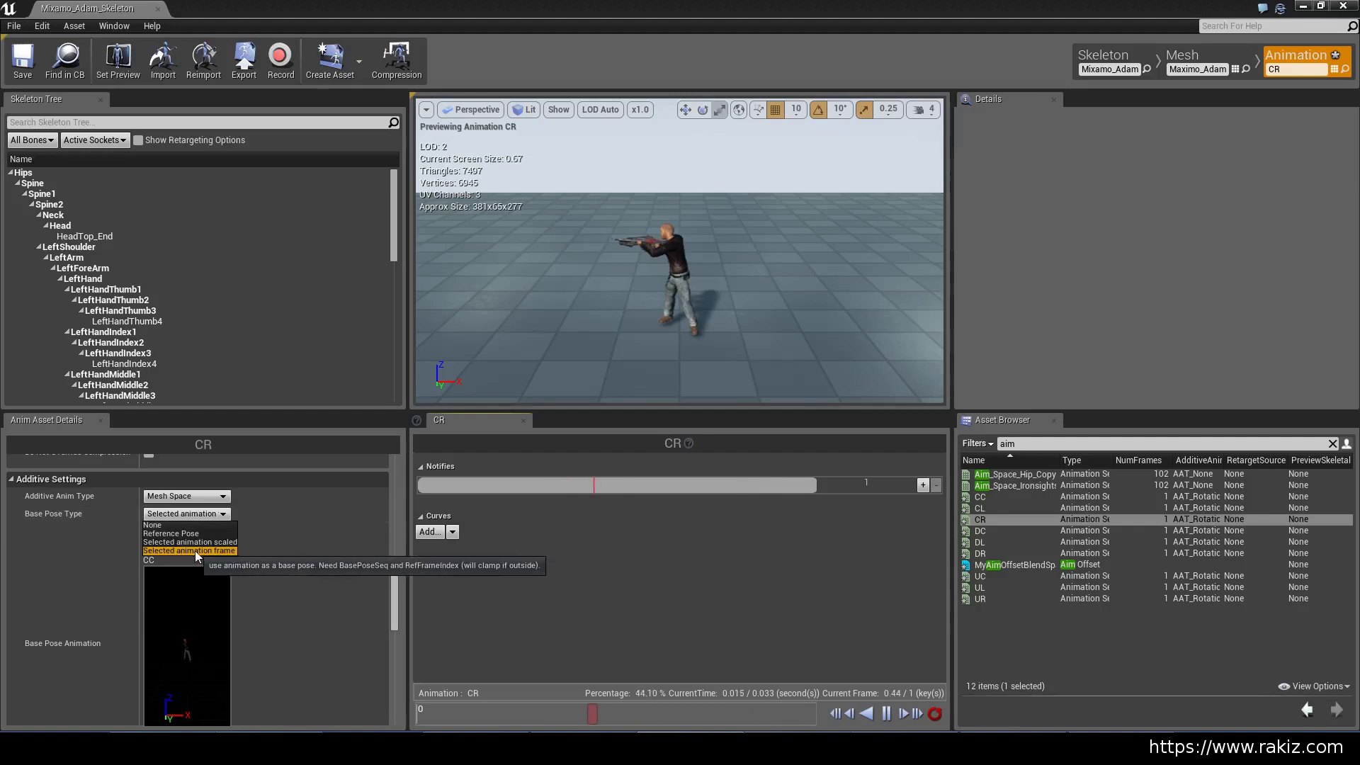
left_click(206, 552)
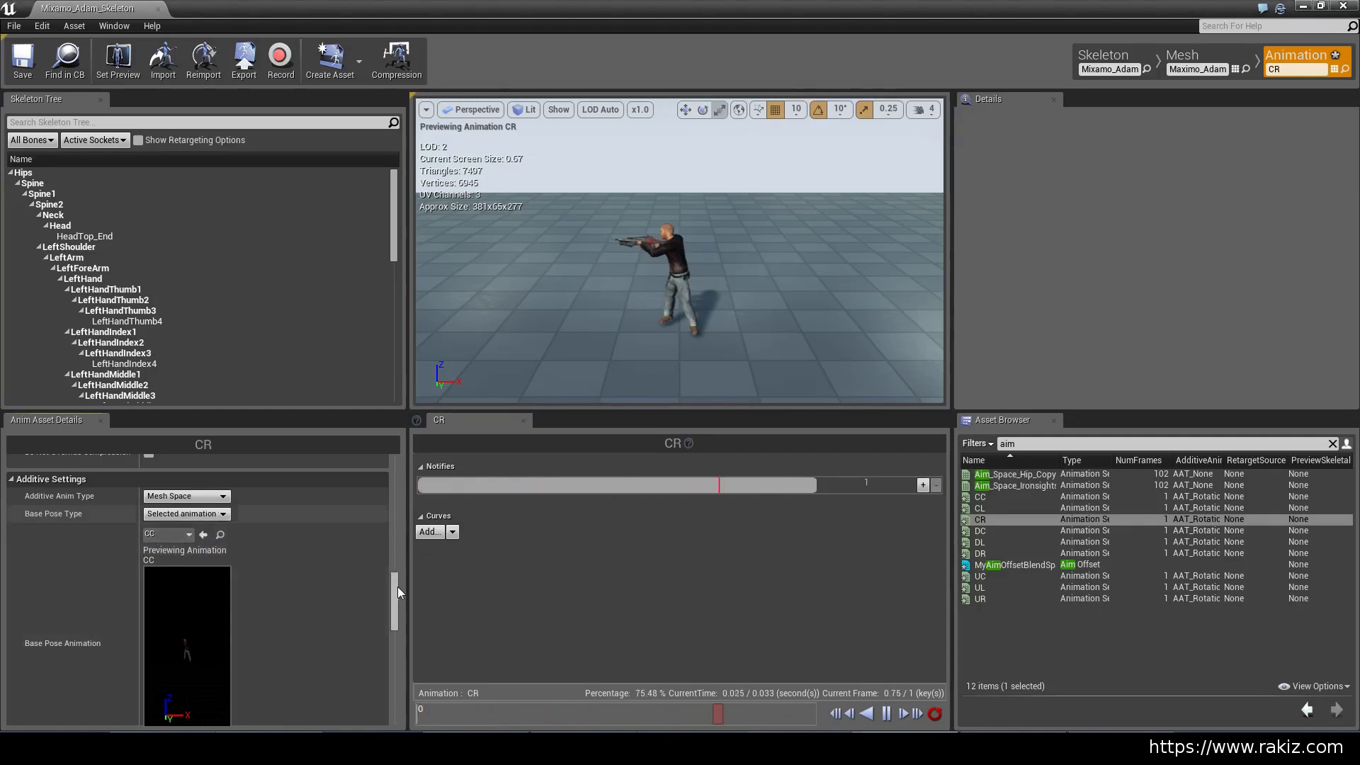
scroll(397, 613, "down", 1)
left_click_drag(398, 614, 398, 631)
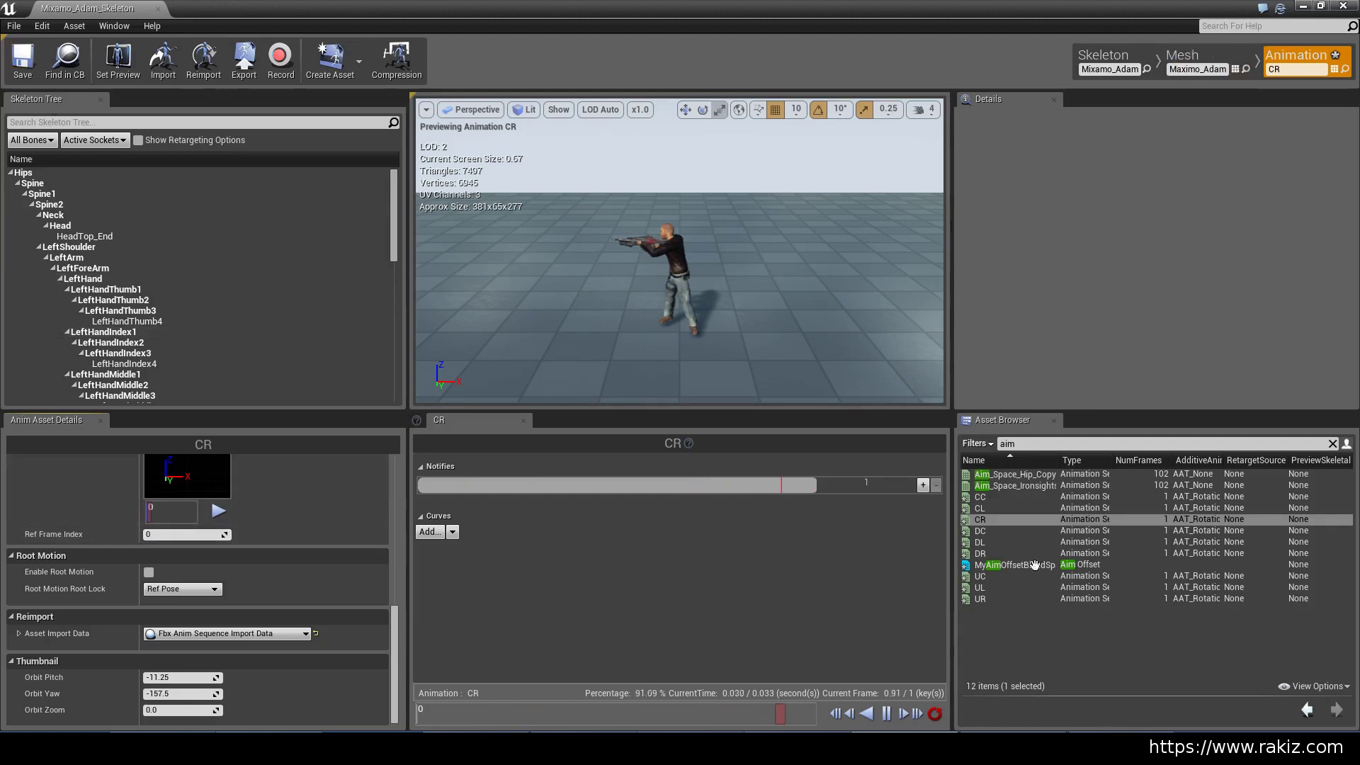
- Reopen MyAimOffsetBlendSpace and place CC at yaw 0, CL at yaw -90 and CR at yaw 90, all at pitch 0
double_click(996, 565)
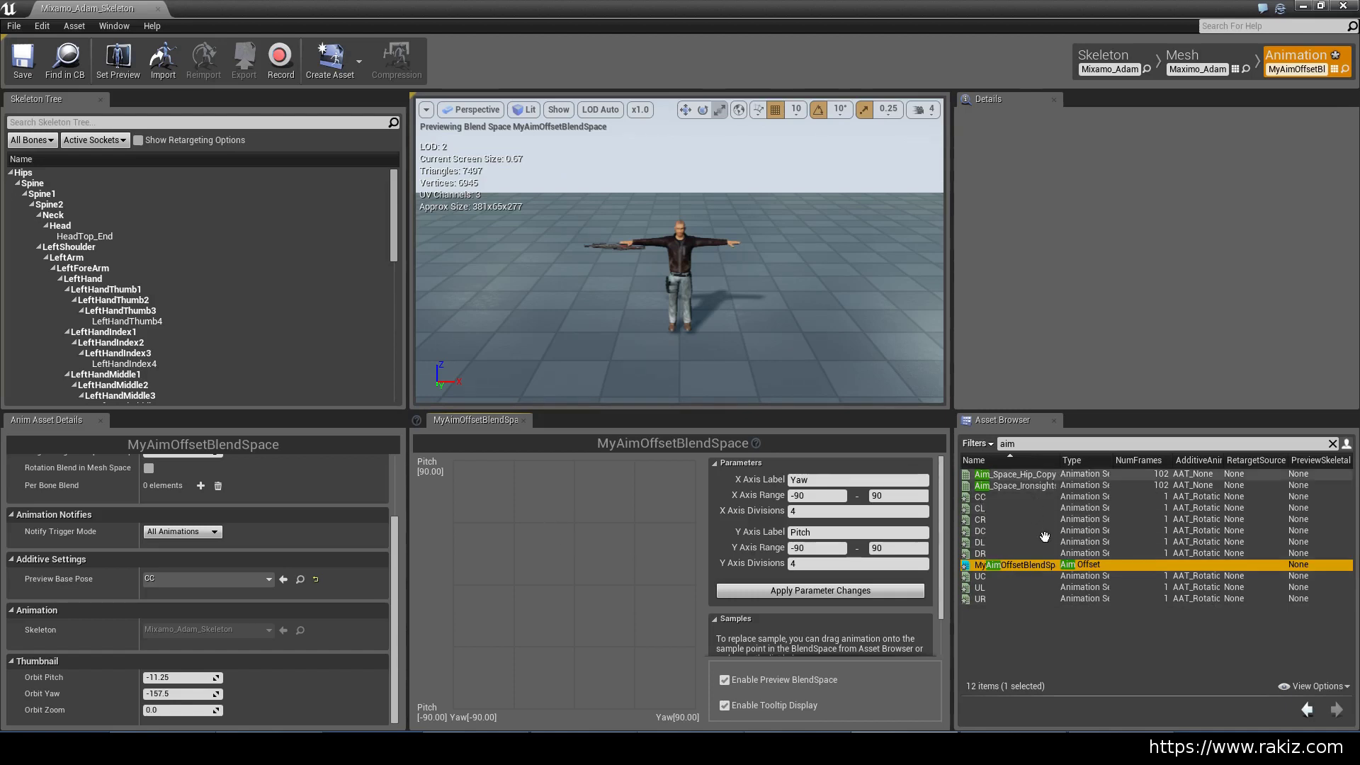
left_click(988, 499)
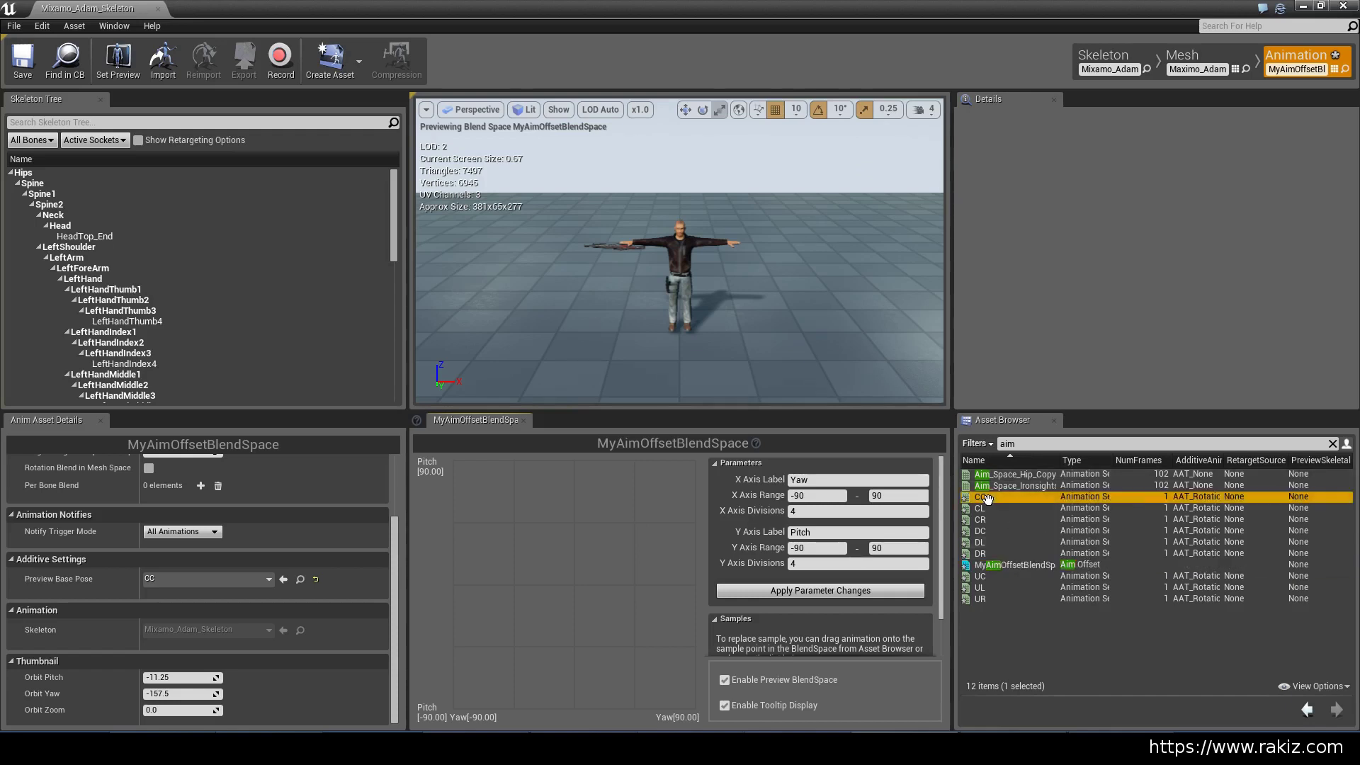
left_click_drag(988, 499, 573, 585)
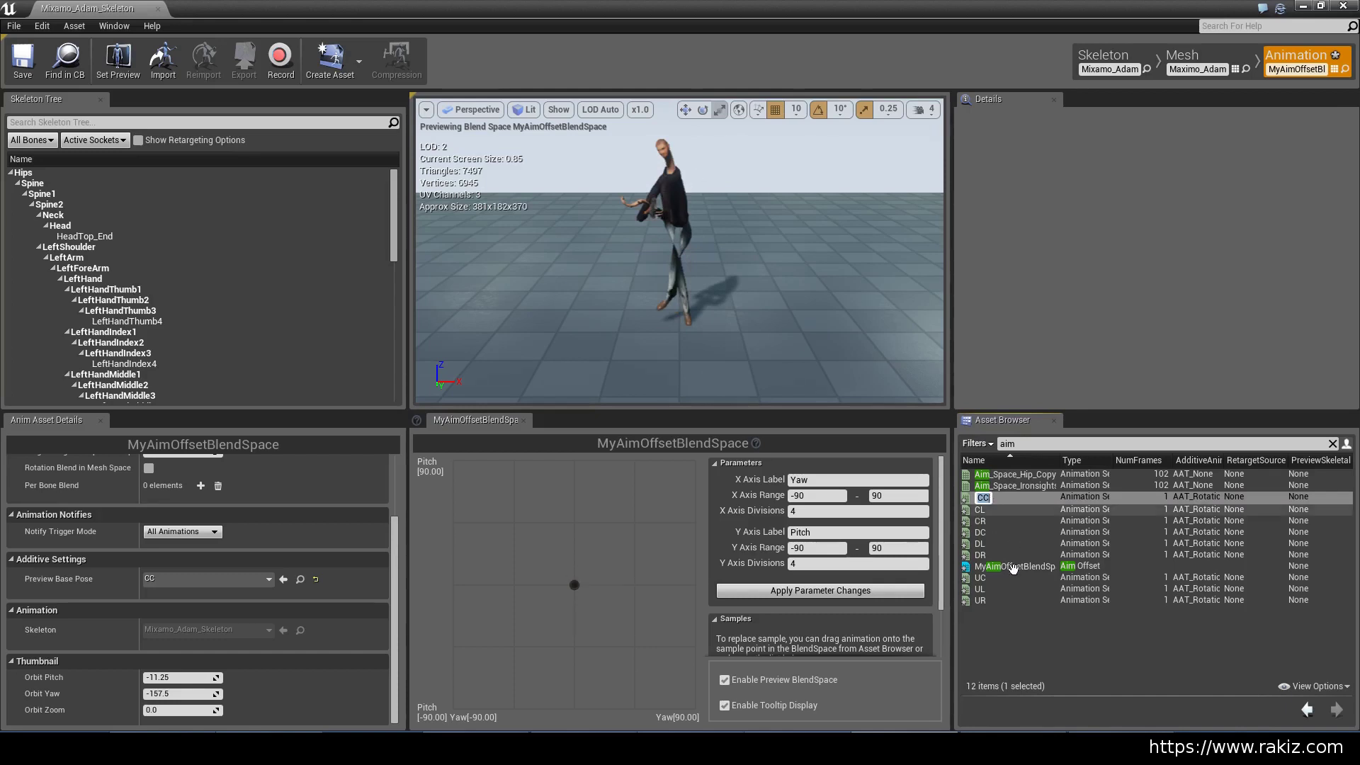
left_click(990, 509)
left_click_drag(990, 507, 452, 584)
left_click(987, 519)
left_click_drag(987, 519, 695, 585)
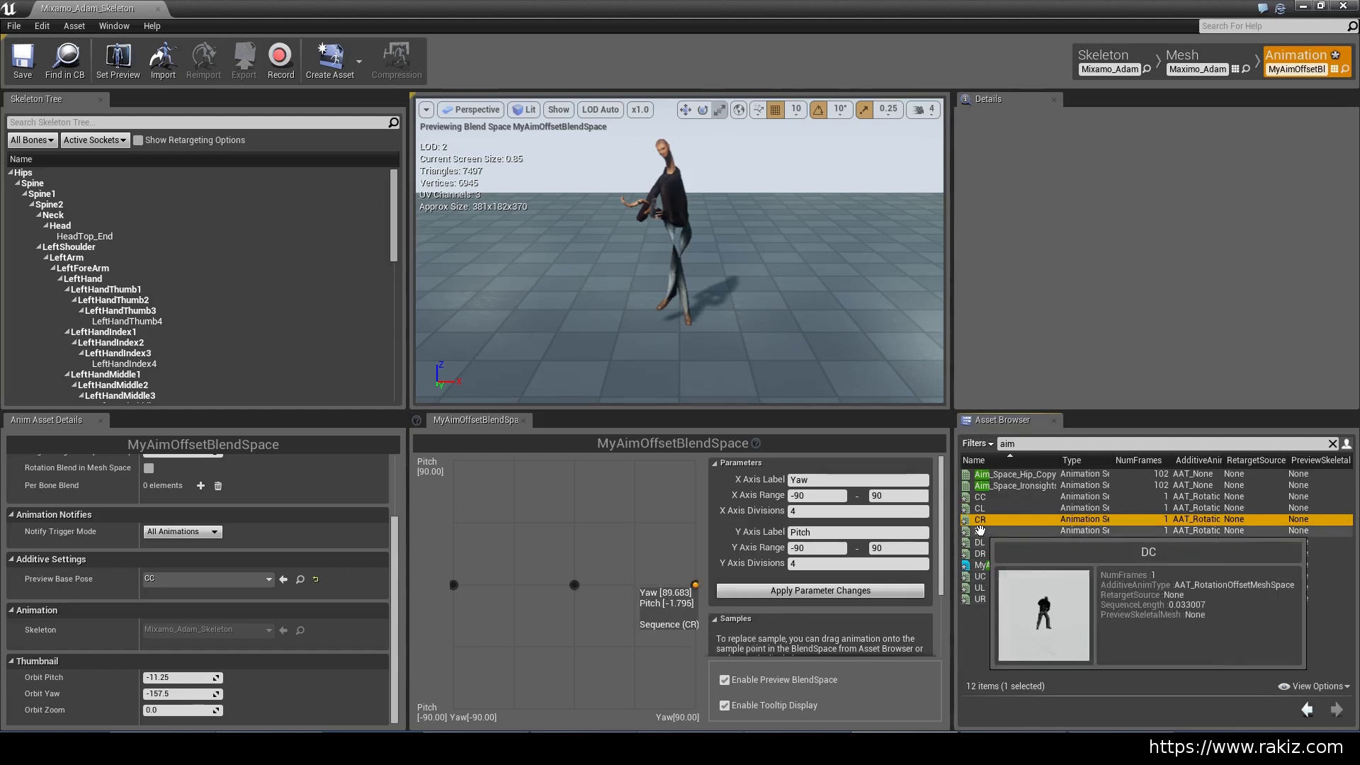
- Place DC at yaw 0, DL at yaw -90 and DR at yaw 90, all at pitch -90
left_click_drag(980, 531, 574, 707)
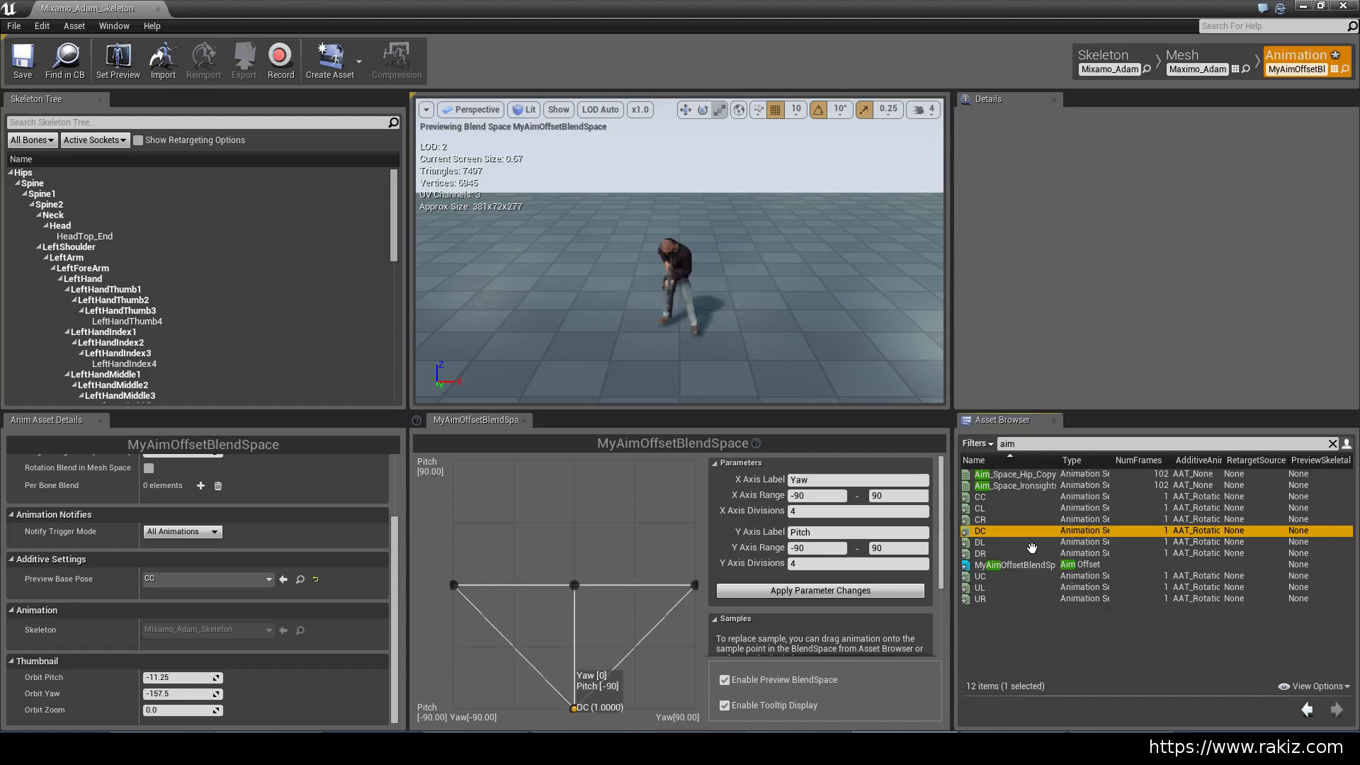
left_click(984, 544)
left_click_drag(988, 543, 451, 708)
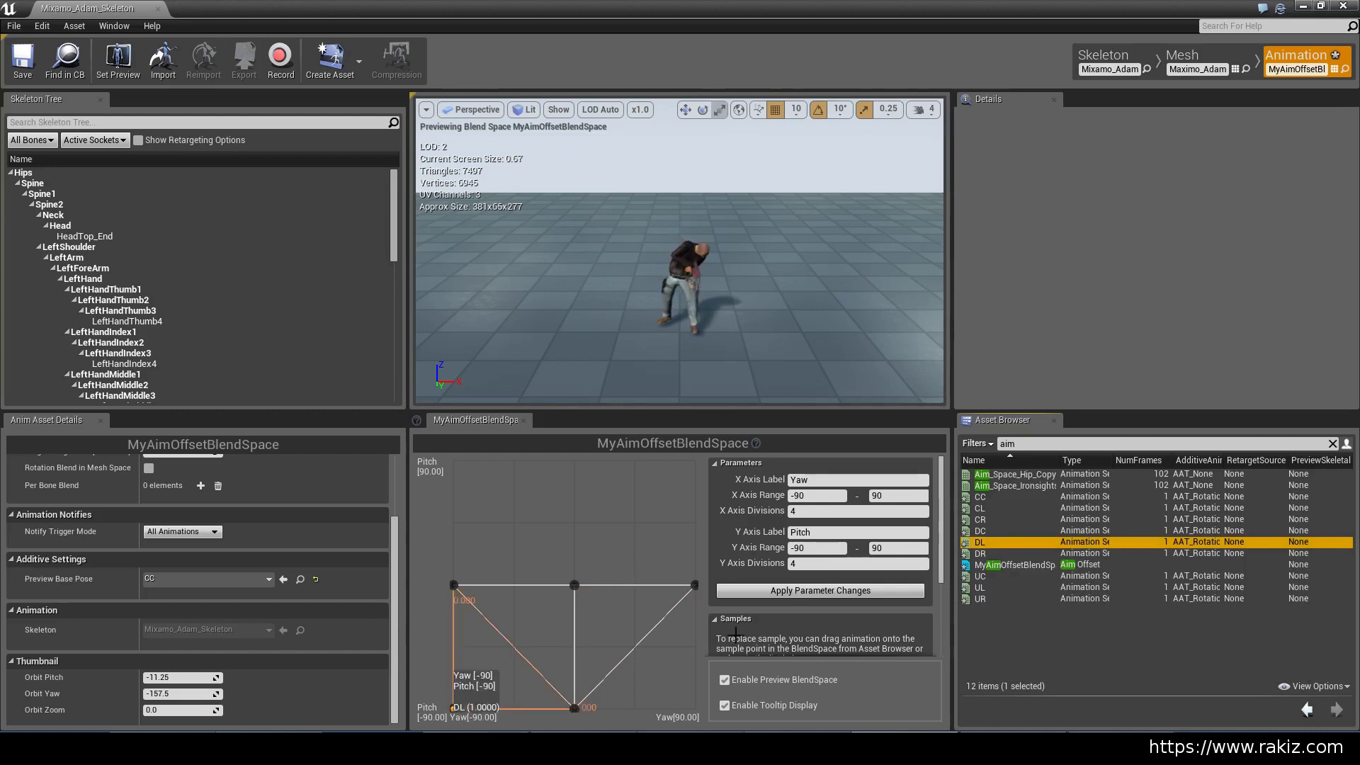
left_click(984, 554)
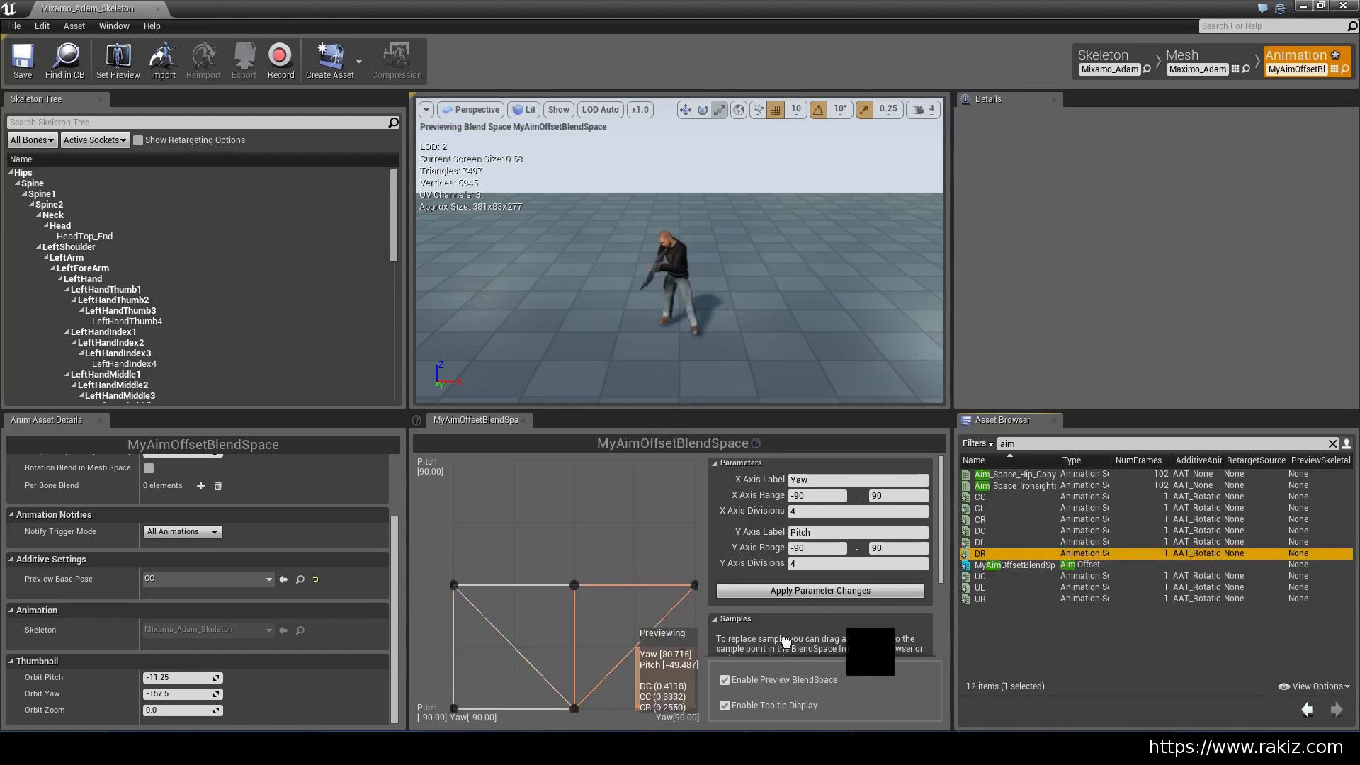
left_click_drag(786, 641, 695, 709)
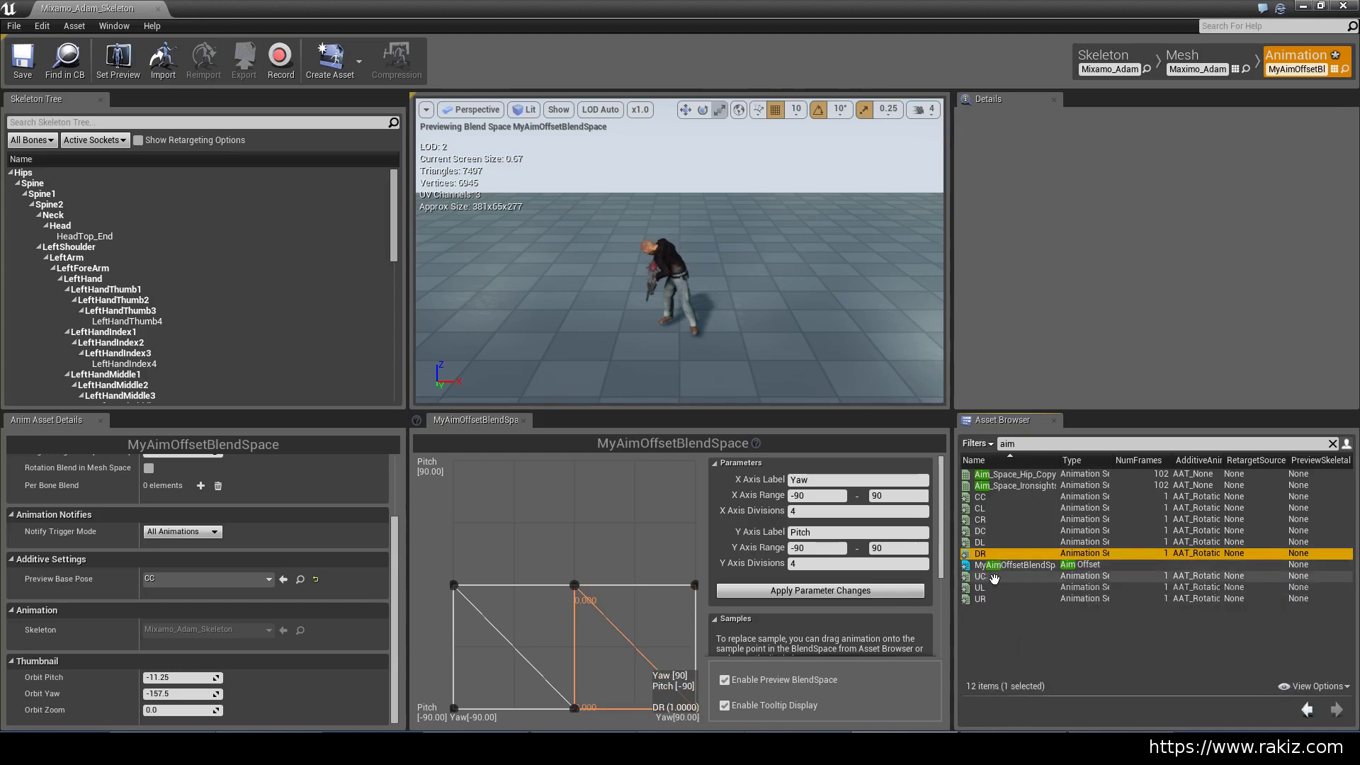
- Place UC at yaw 0, UL at yaw -90 and UR at yaw 90, all at pitch 90, and delete the stray UL sample
left_click_drag(984, 576, 574, 460)
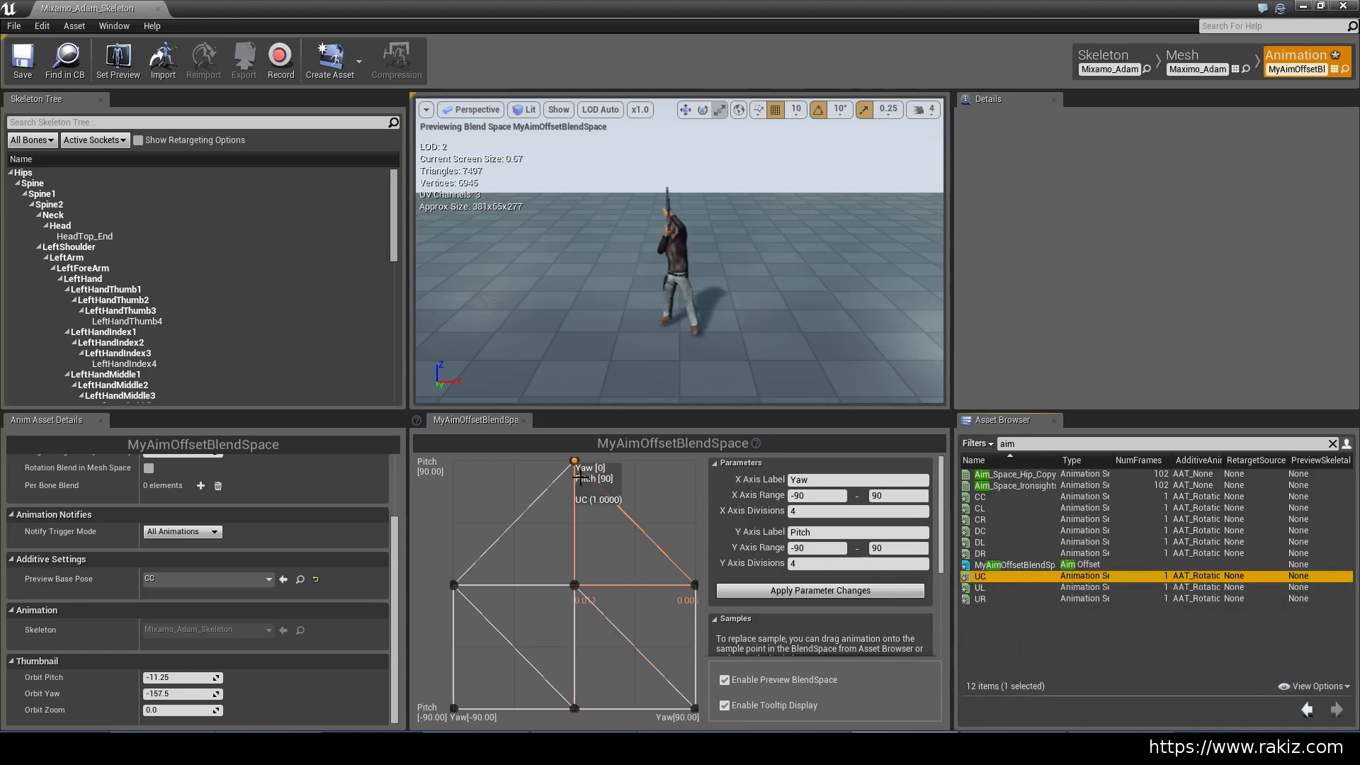
left_click(989, 587)
left_click_drag(585, 512, 457, 464)
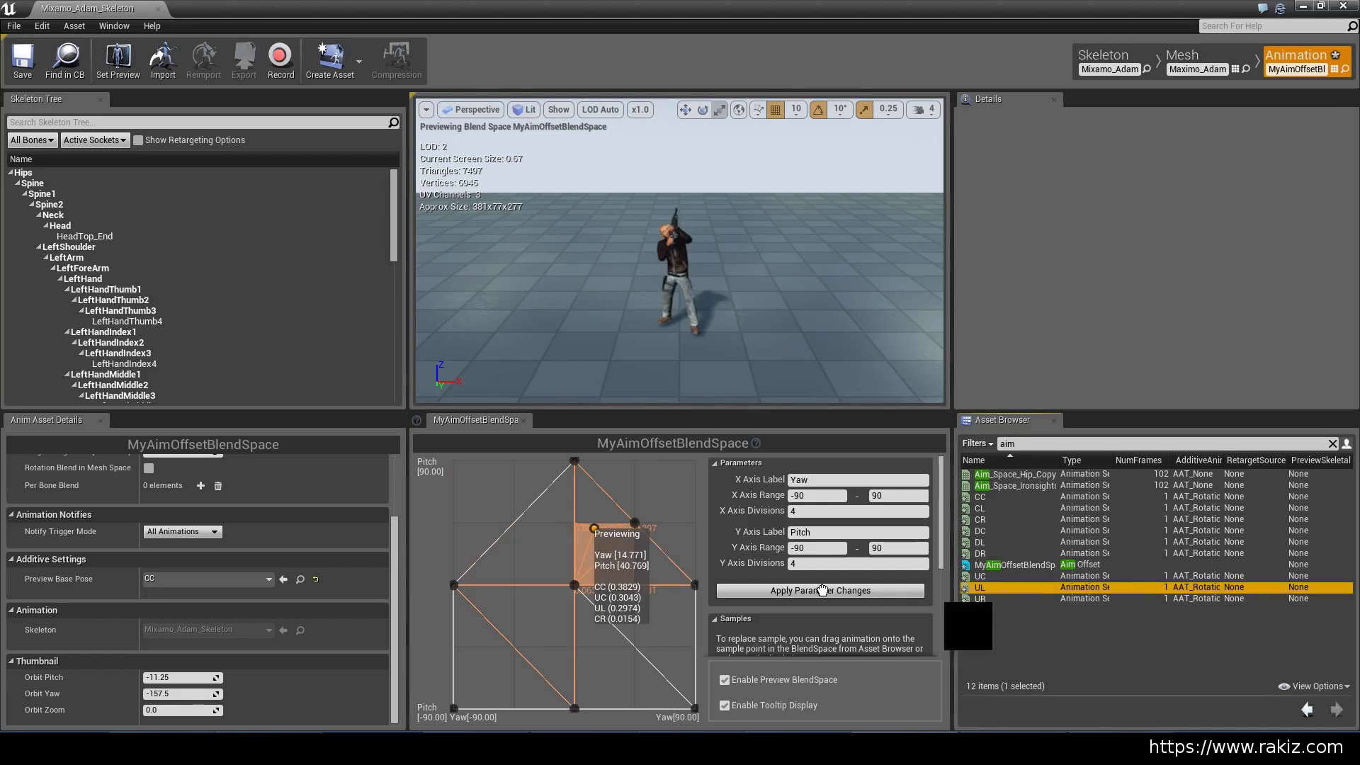
left_click_drag(733, 580, 459, 468)
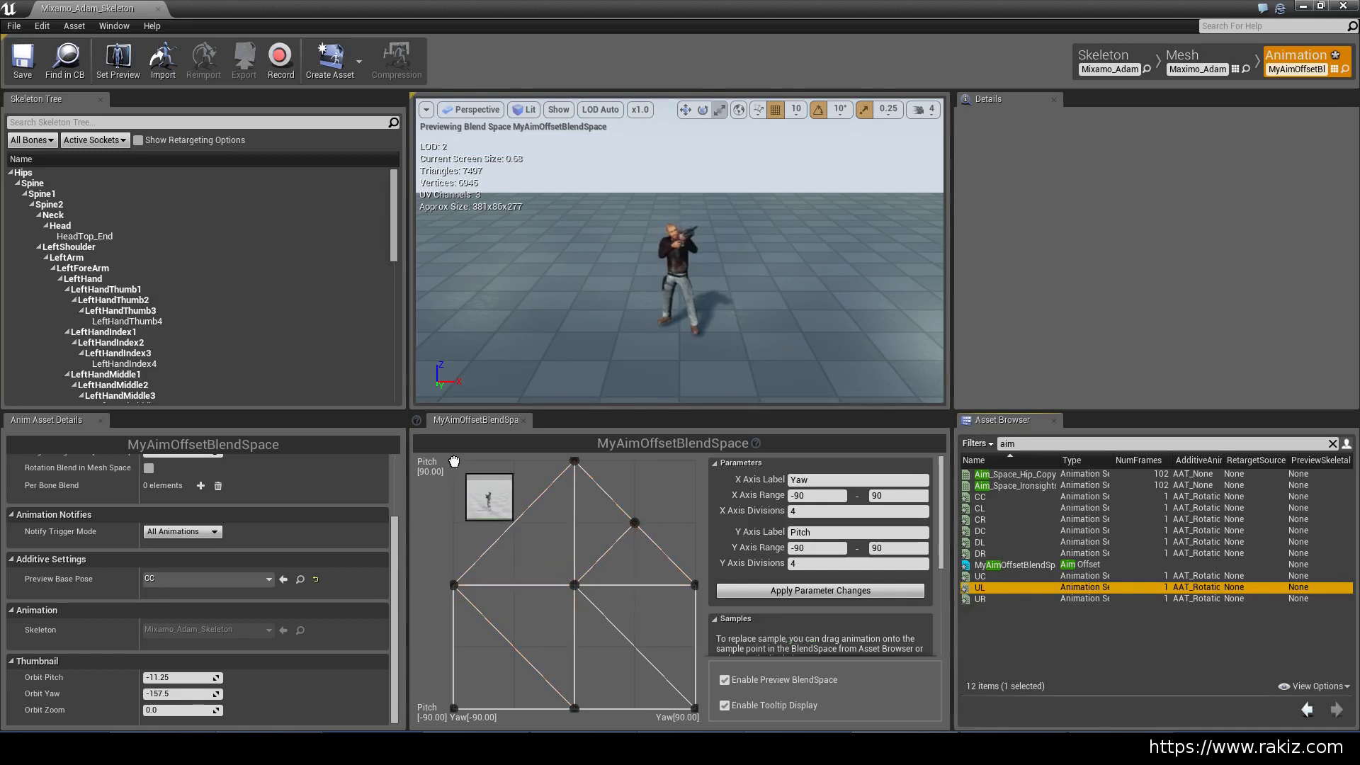
left_click(984, 599)
left_click_drag(694, 464, 695, 464)
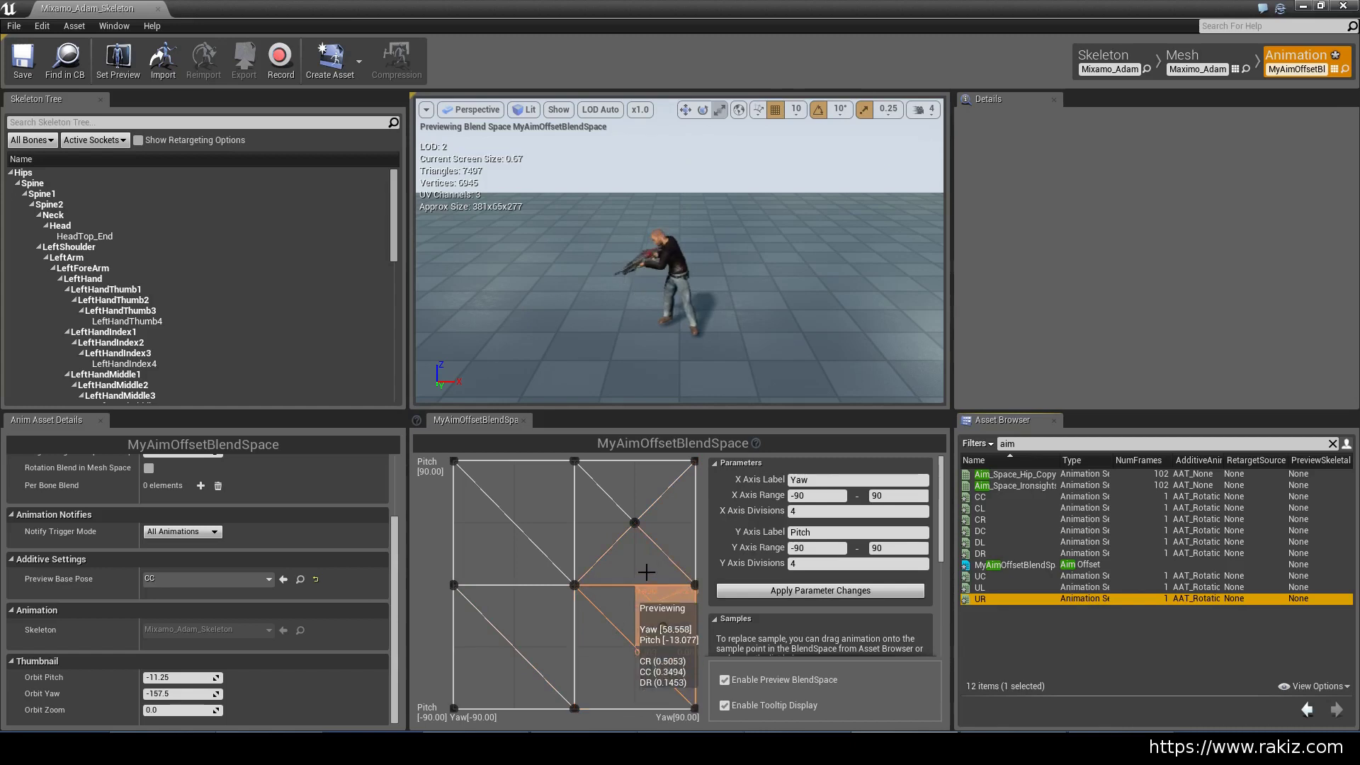
right_click(634, 523)
left_click(659, 561)
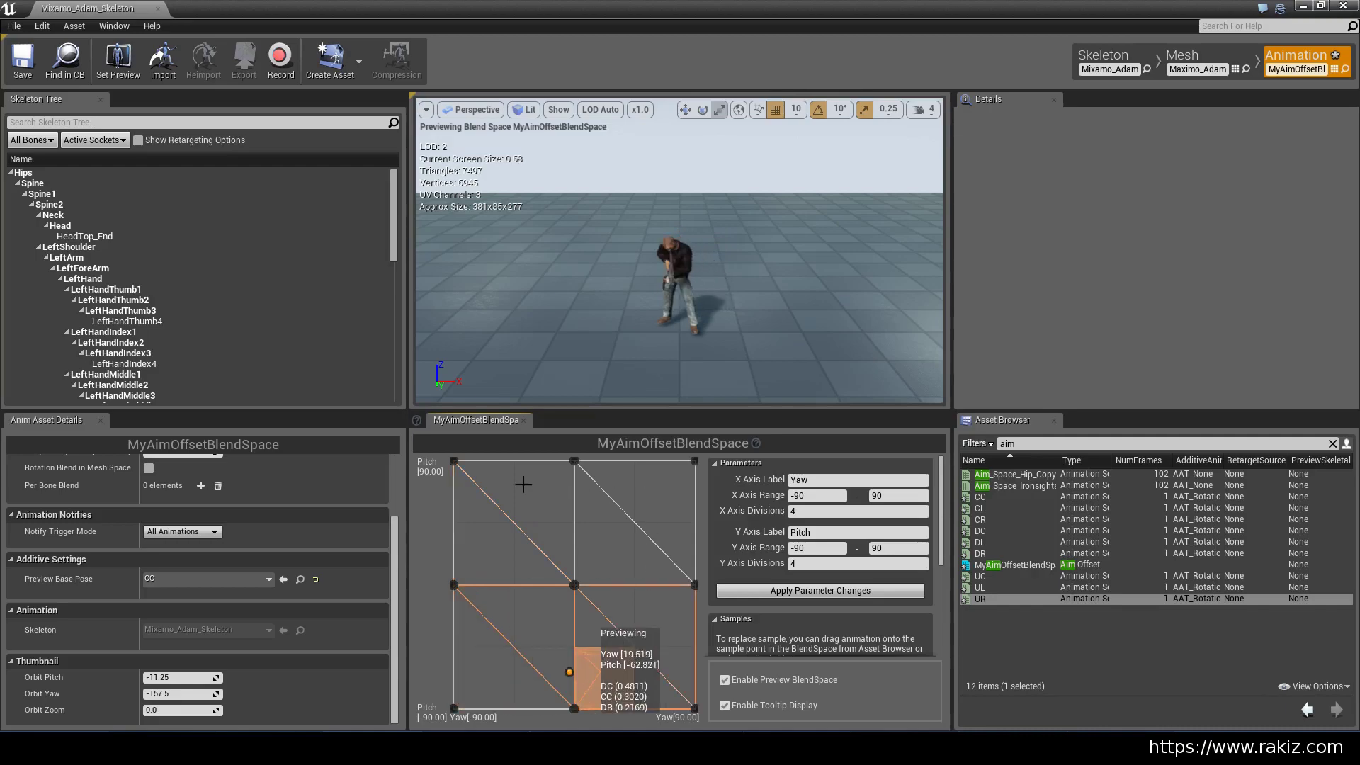
- Close the animation editor and save all modified assets of the project
left_click(1346, 7)
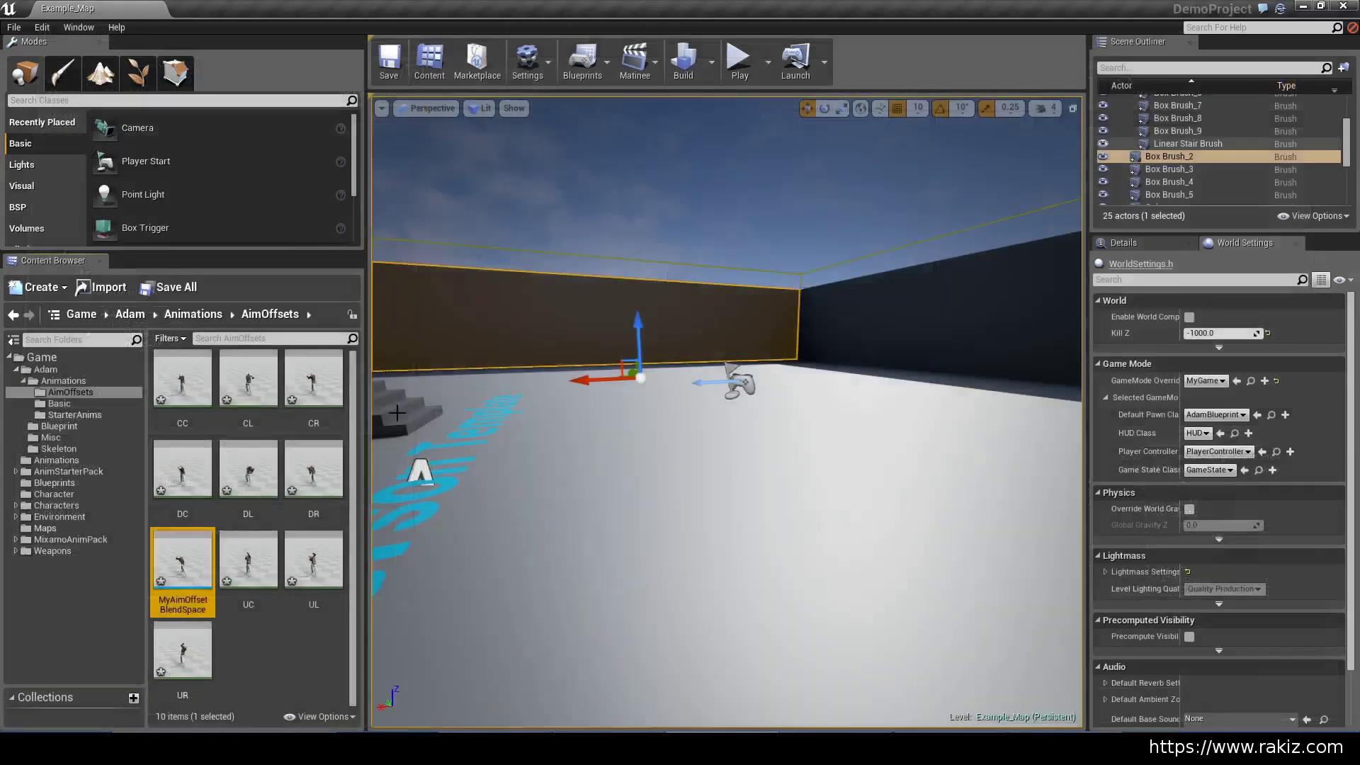
left_click(160, 287)
left_click(757, 506)
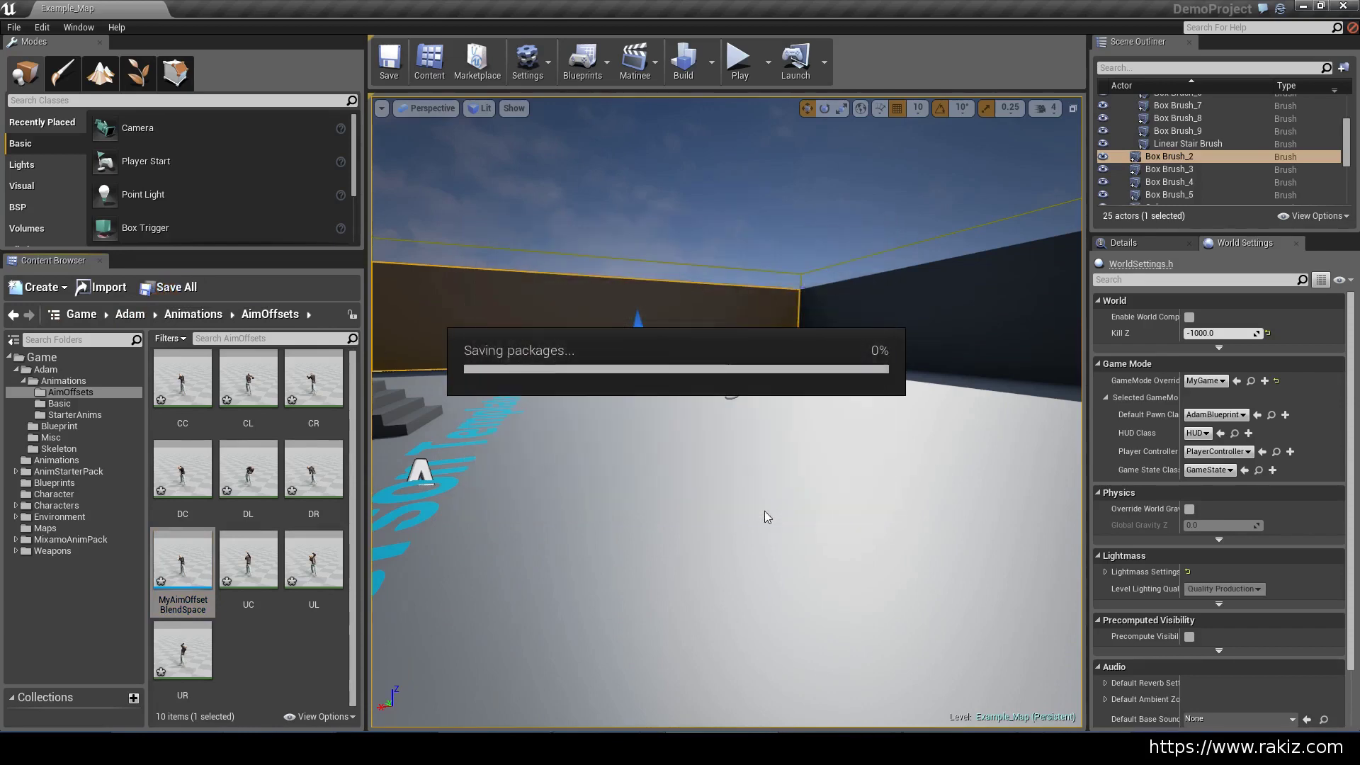